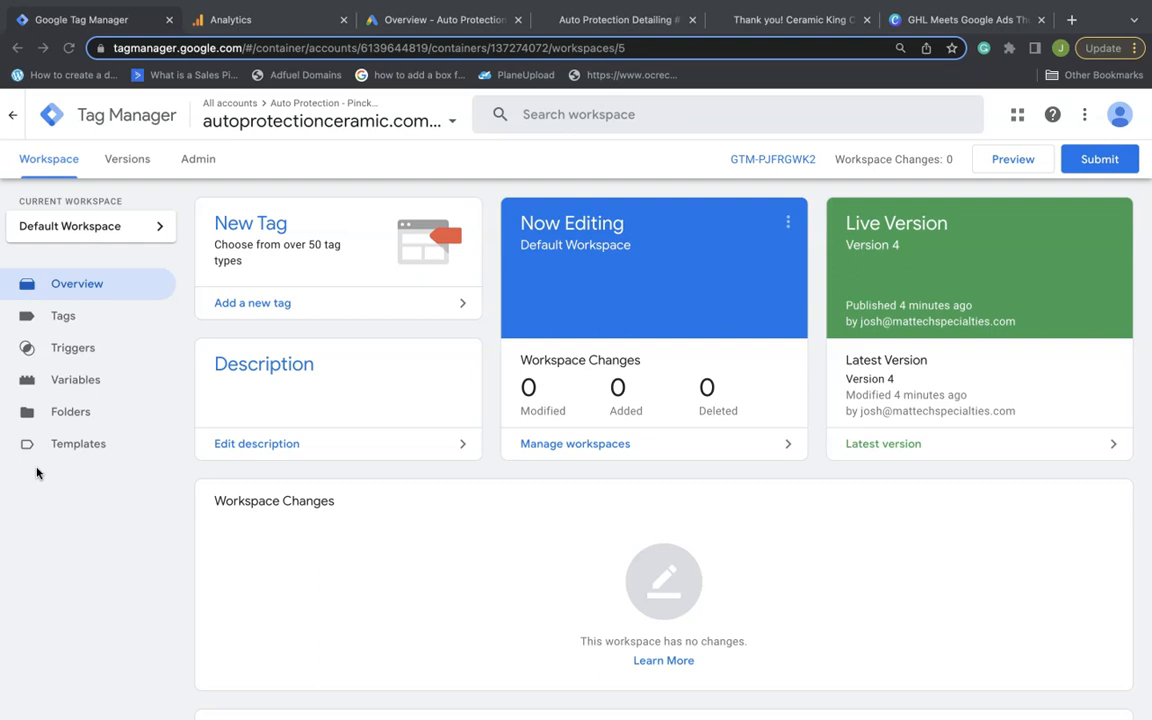
Step: Create a new tag in the container and name it "GA4 Insertion Tag (TEST)"
left_click(63, 317)
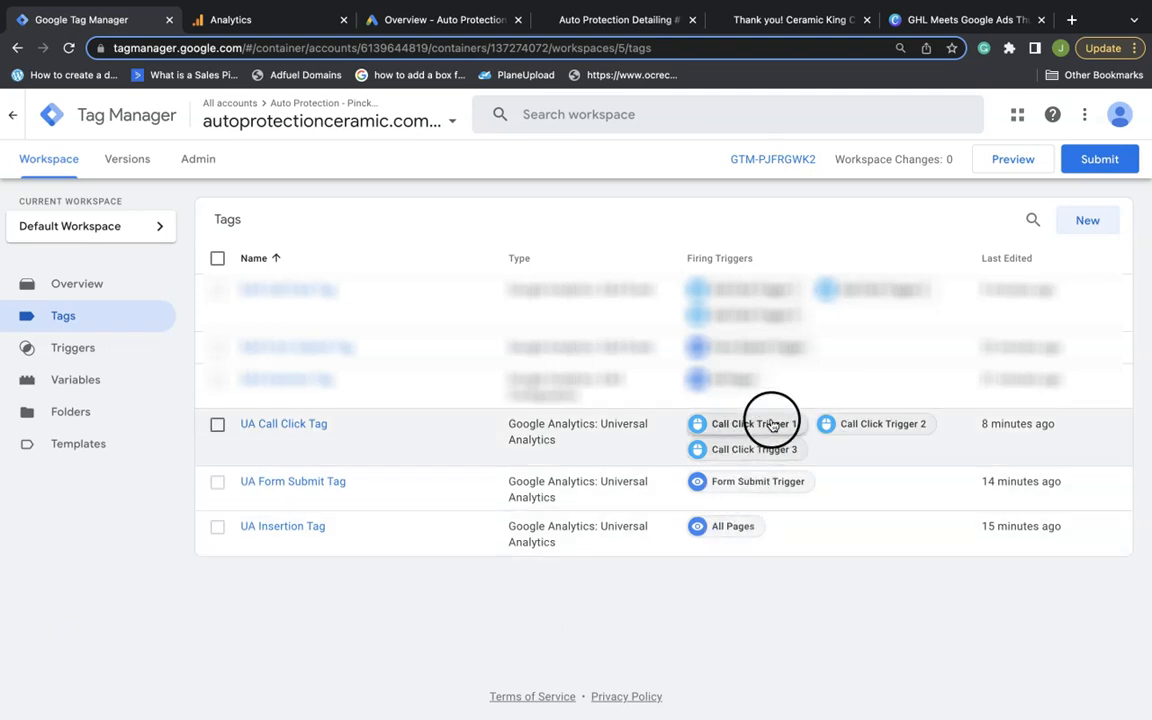
left_click(872, 428)
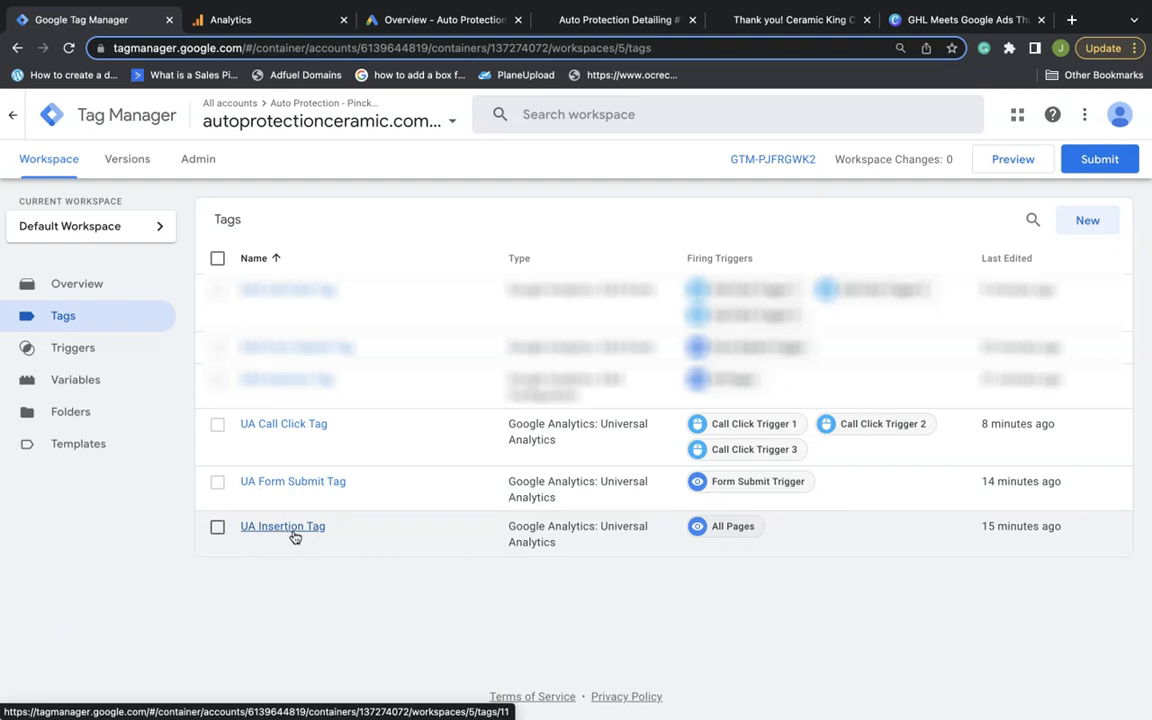
left_click(1088, 222)
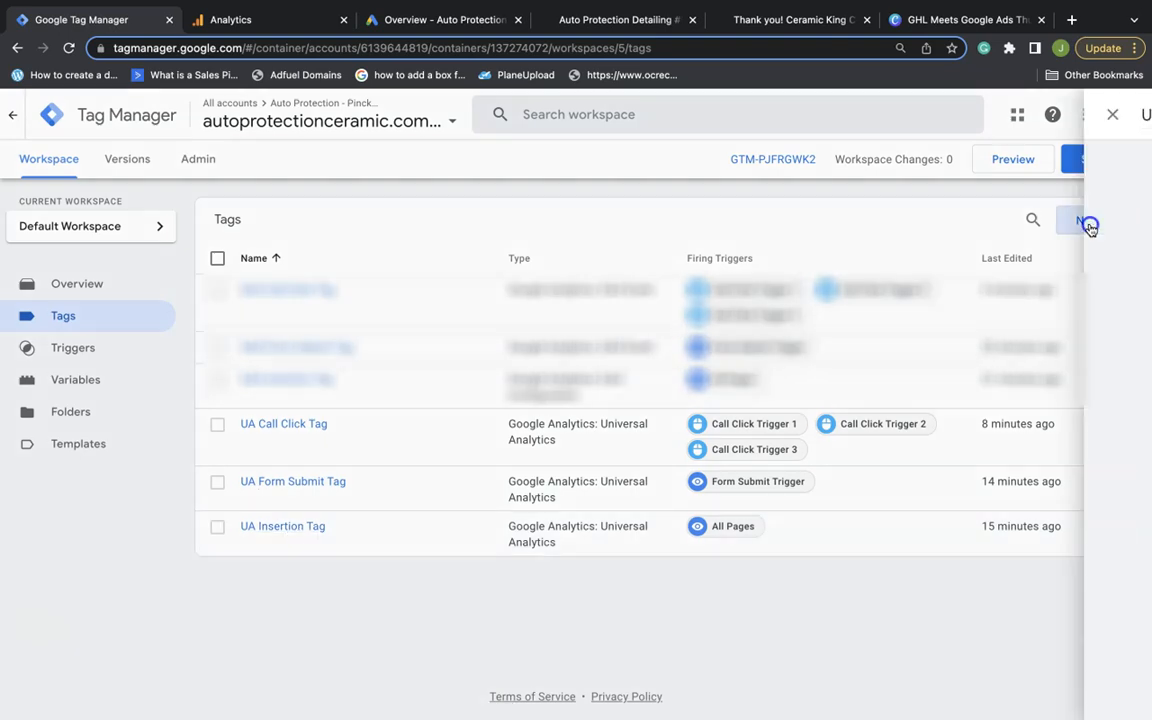
double_click(279, 116)
type("GA4 Insertion Tag (TEST")
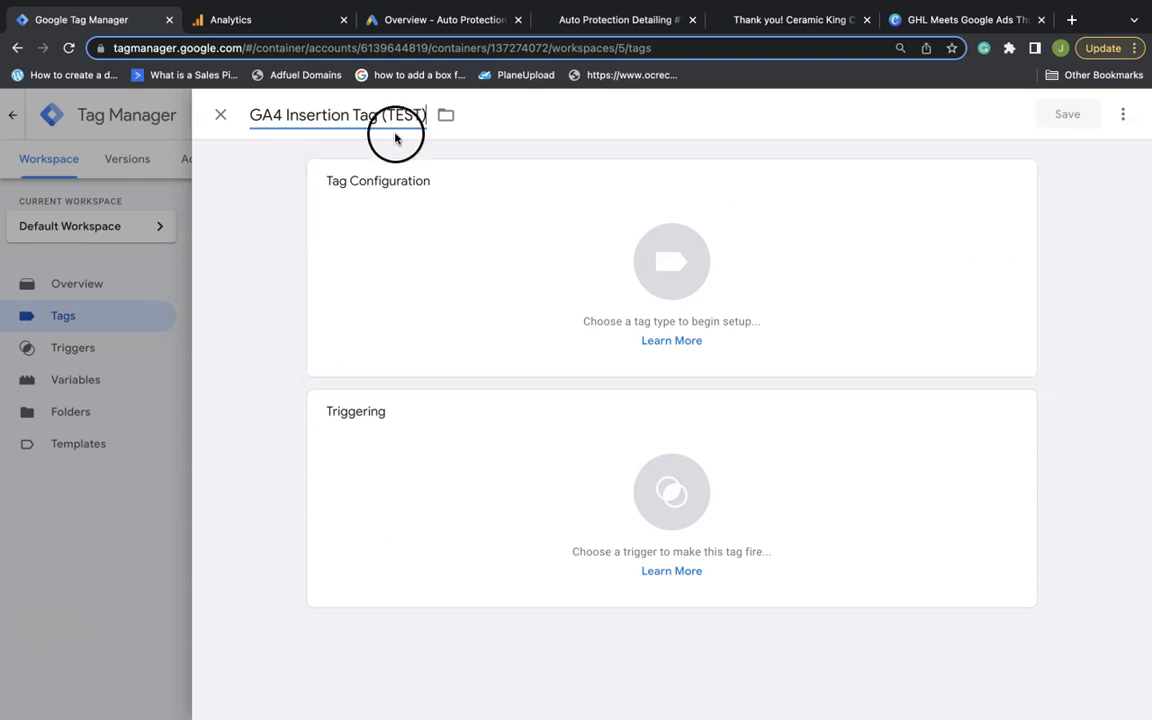
left_click_drag(377, 116, 237, 101)
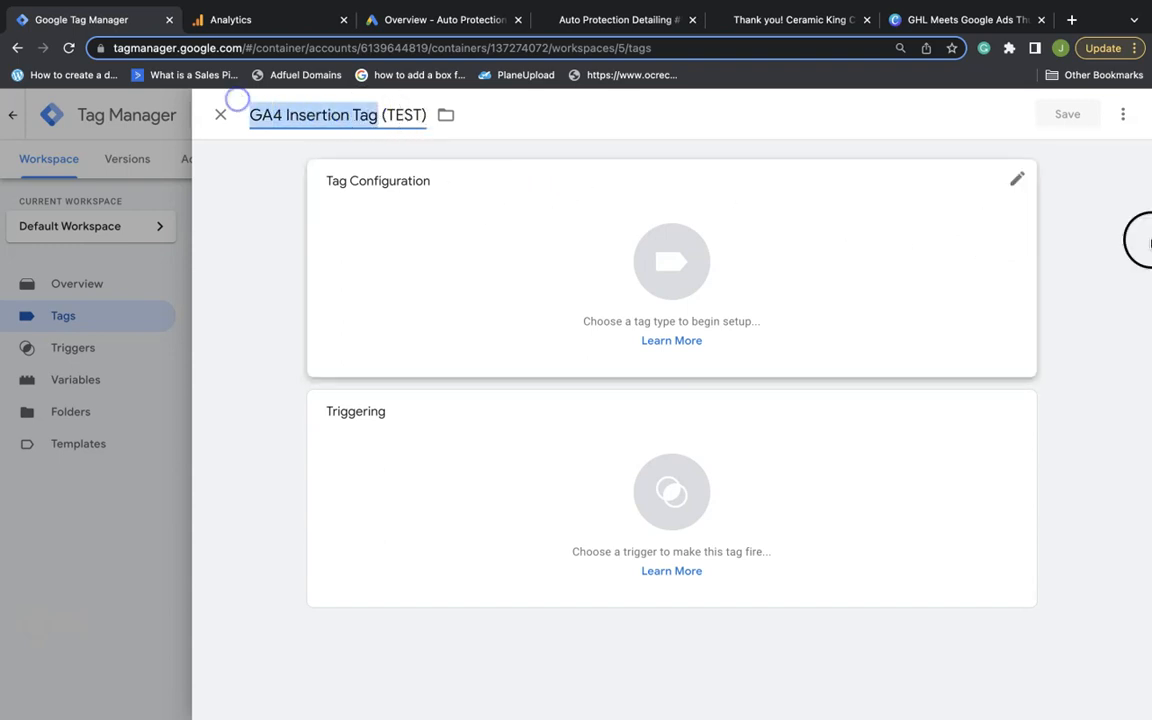
Step: Set the tag type to Google Analytics: GA4 Configuration and activate its Measurement ID field
left_click(1018, 180)
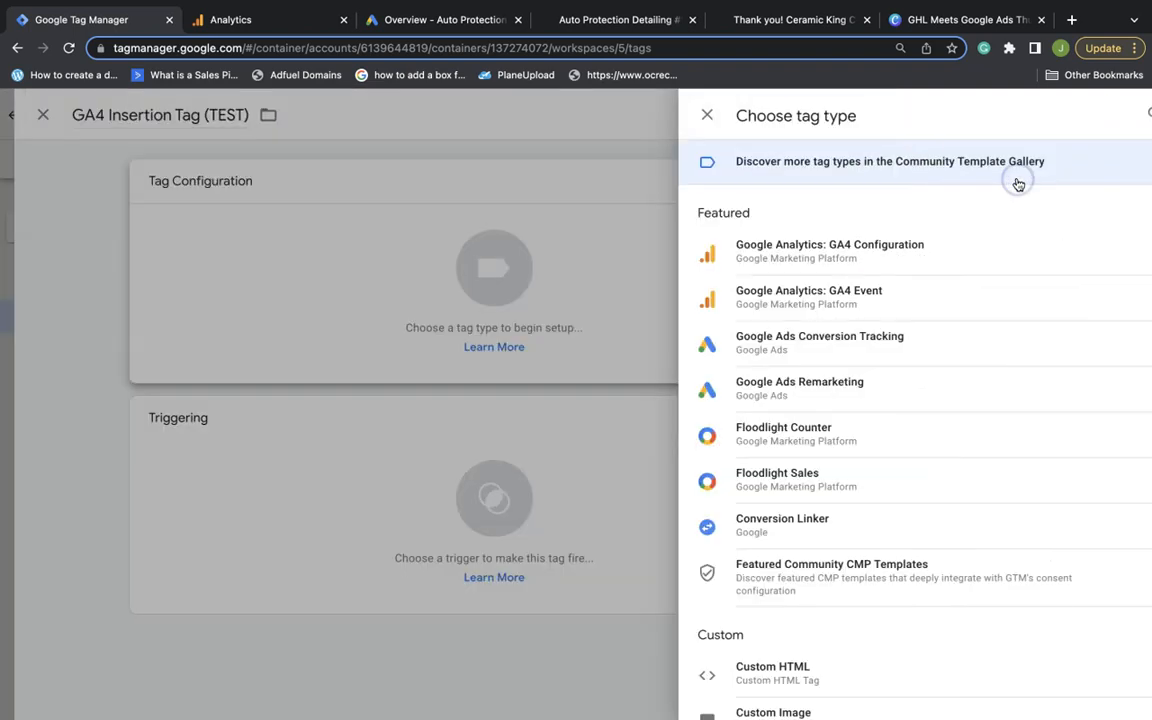
left_click(818, 258)
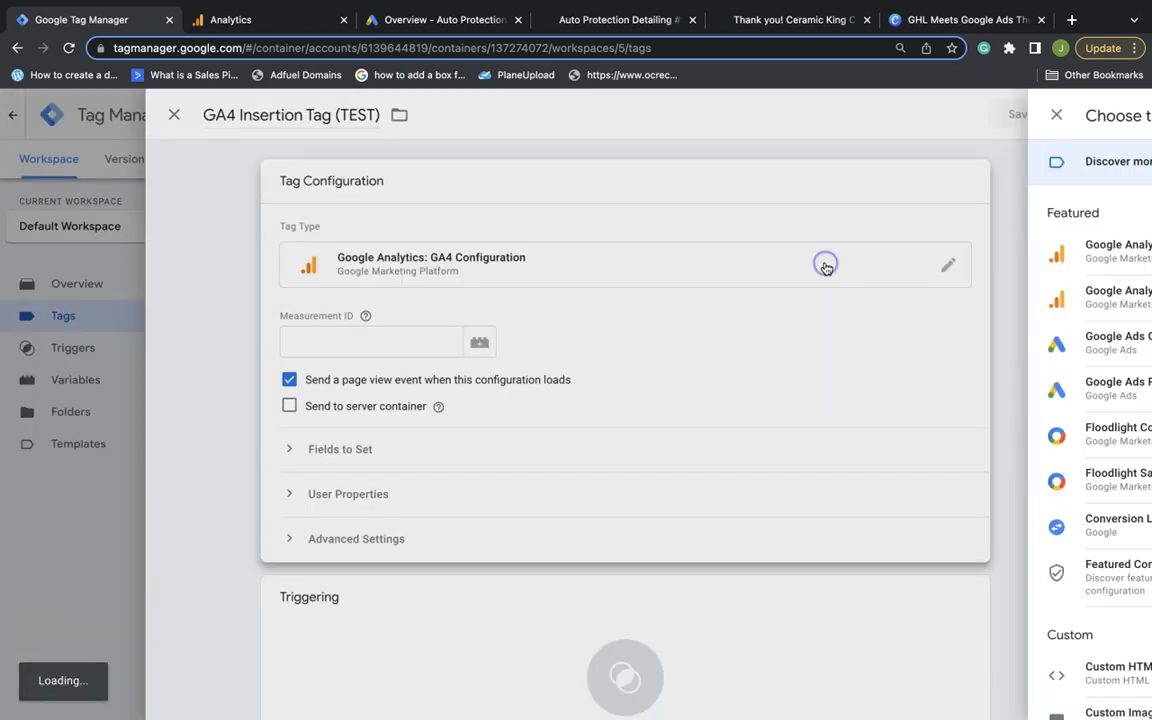
left_click(365, 344)
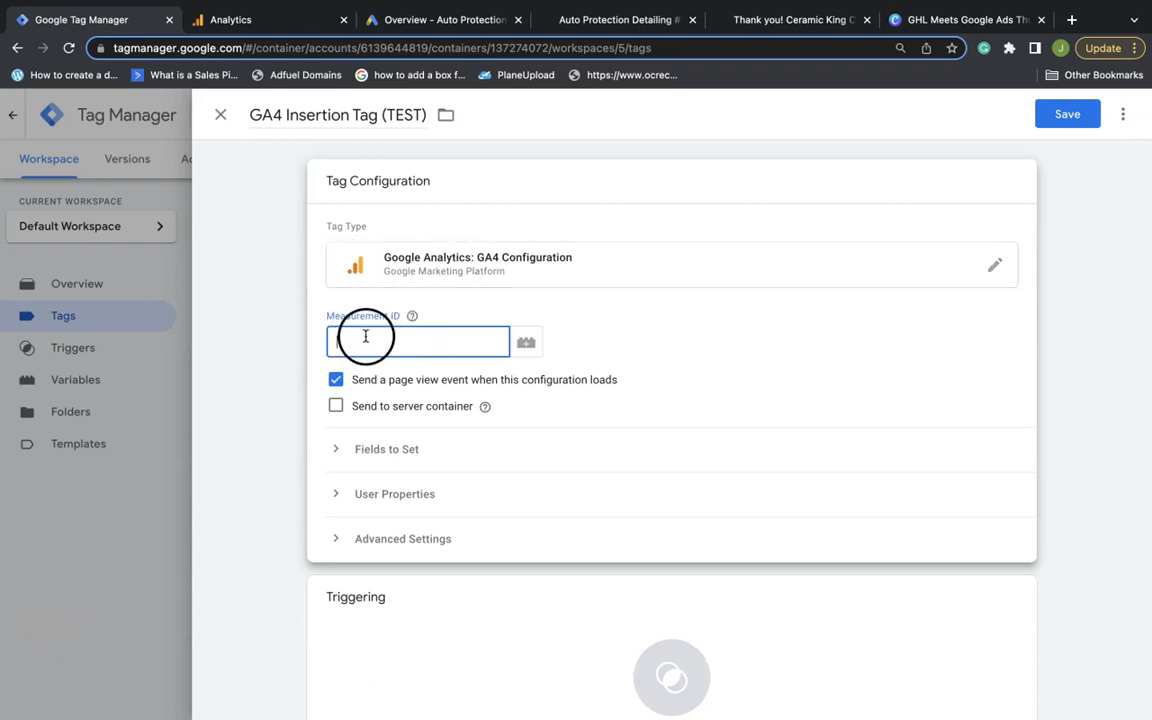
Step: Switch to Google Analytics and start a new account named "Auto Protection - Pinckney MI (TEST)", keeping the default data sharing settings
key("ctrl+Tab")
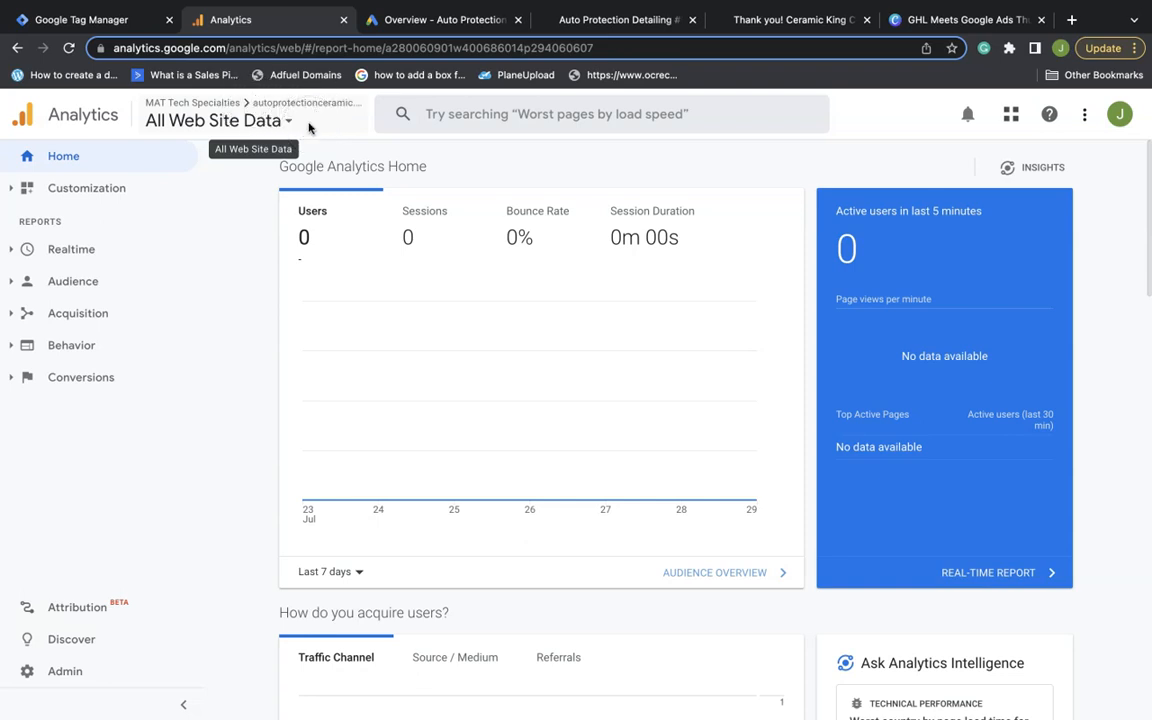
left_click(88, 665)
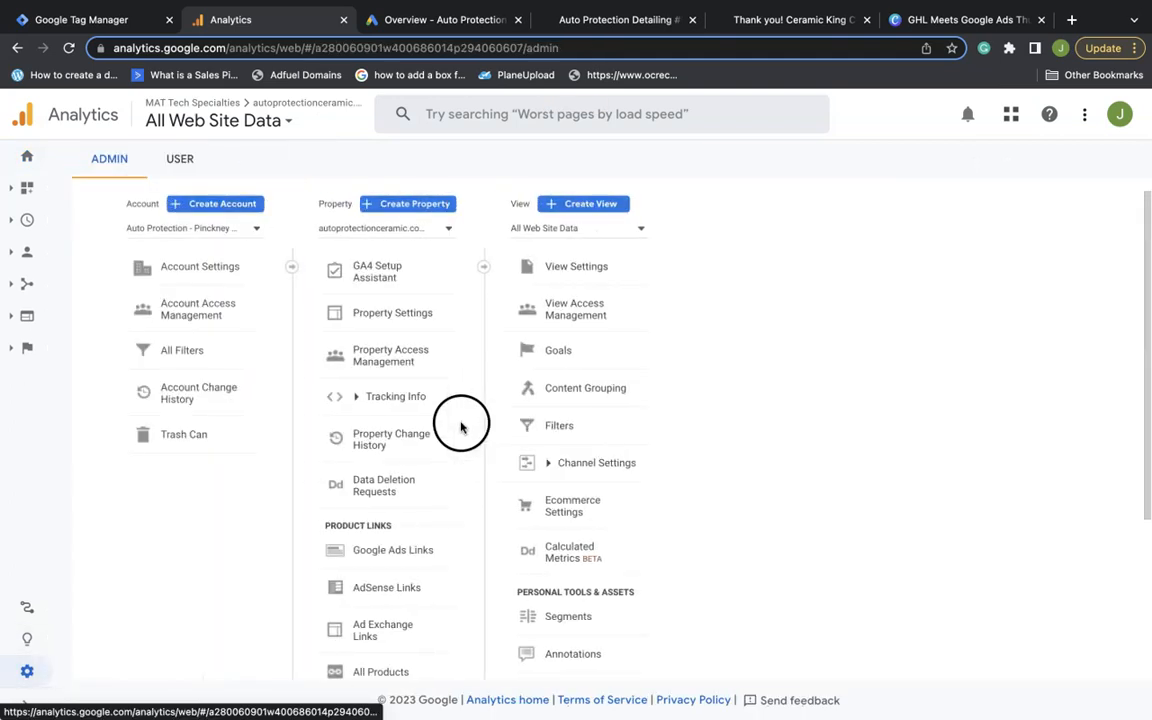
left_click(250, 205)
scroll(406, 471, "down", 2)
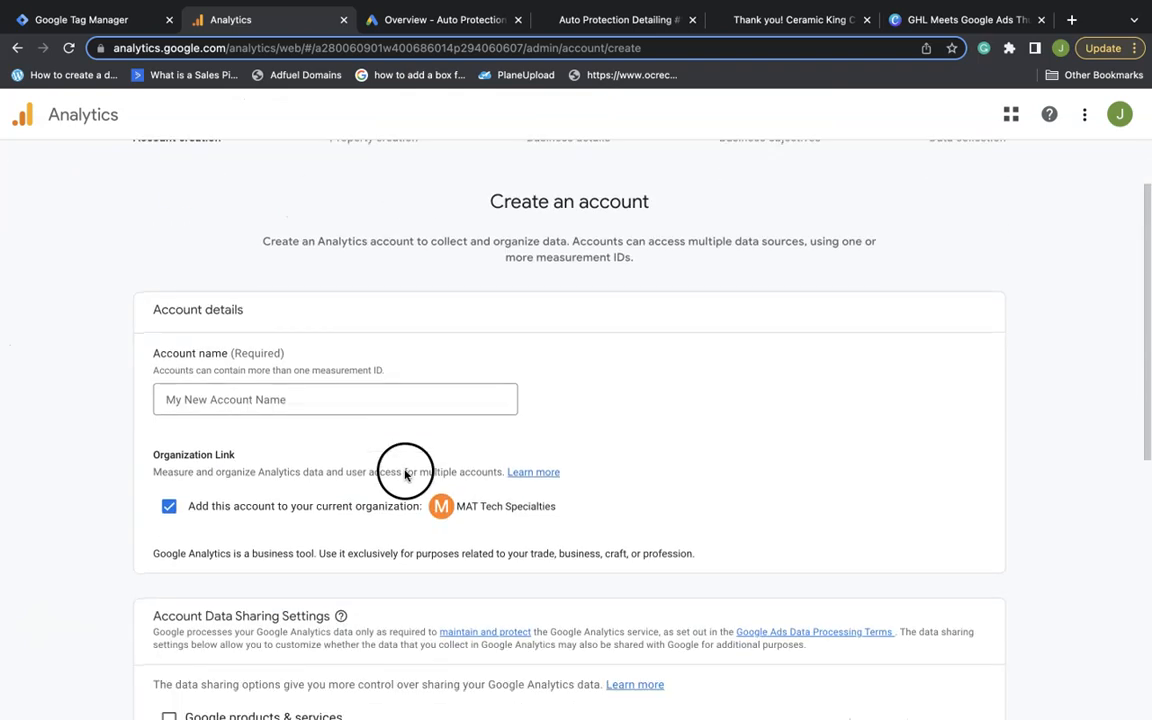
left_click(272, 398)
type("Auto Protection - Pinckney MI (TEST)")
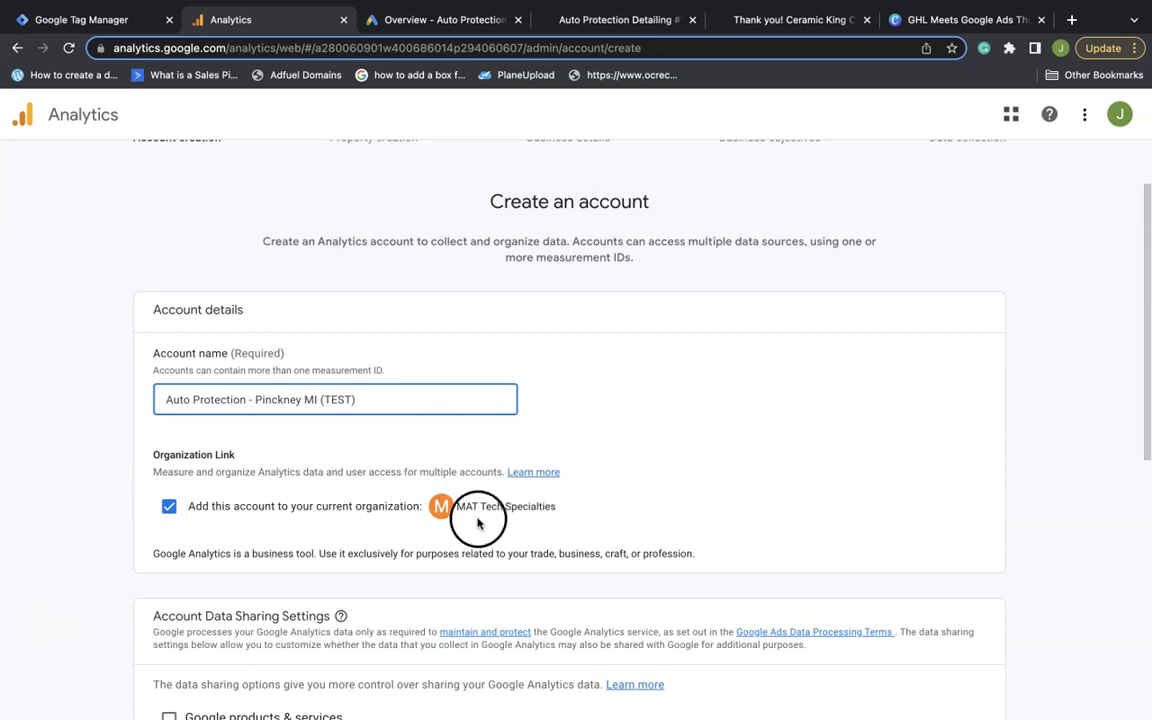
scroll(411, 507, "down", 1)
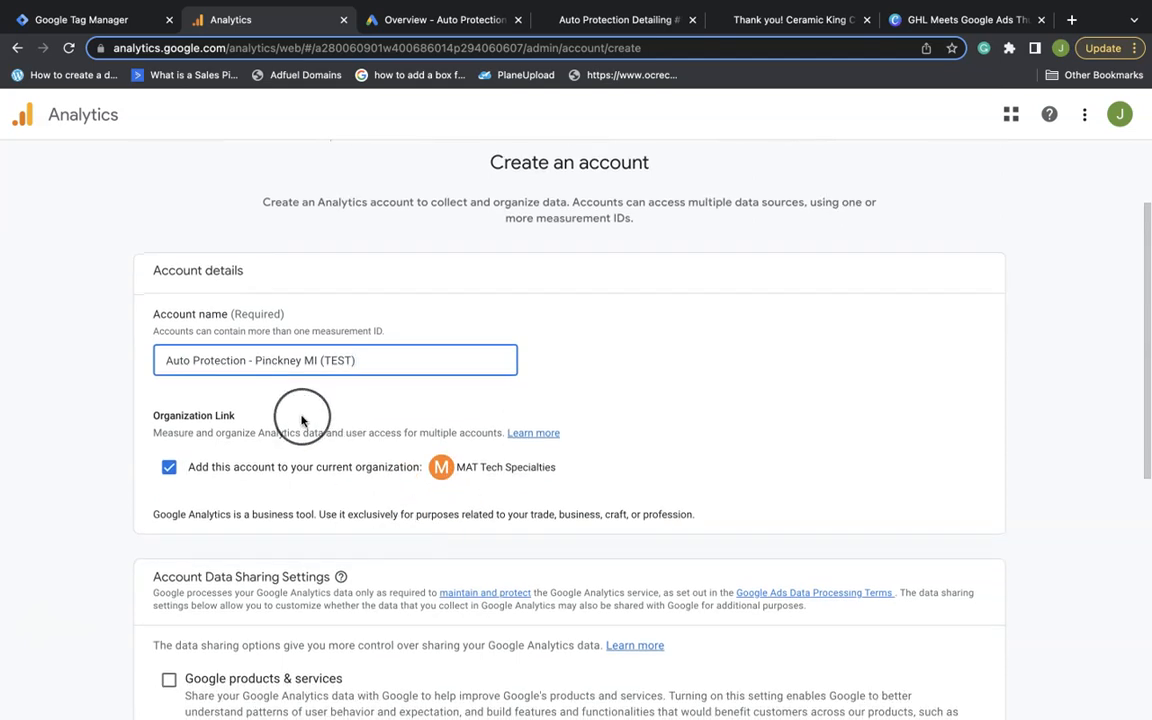
scroll(302, 435, "down", 5)
scroll(301, 421, "down", 4)
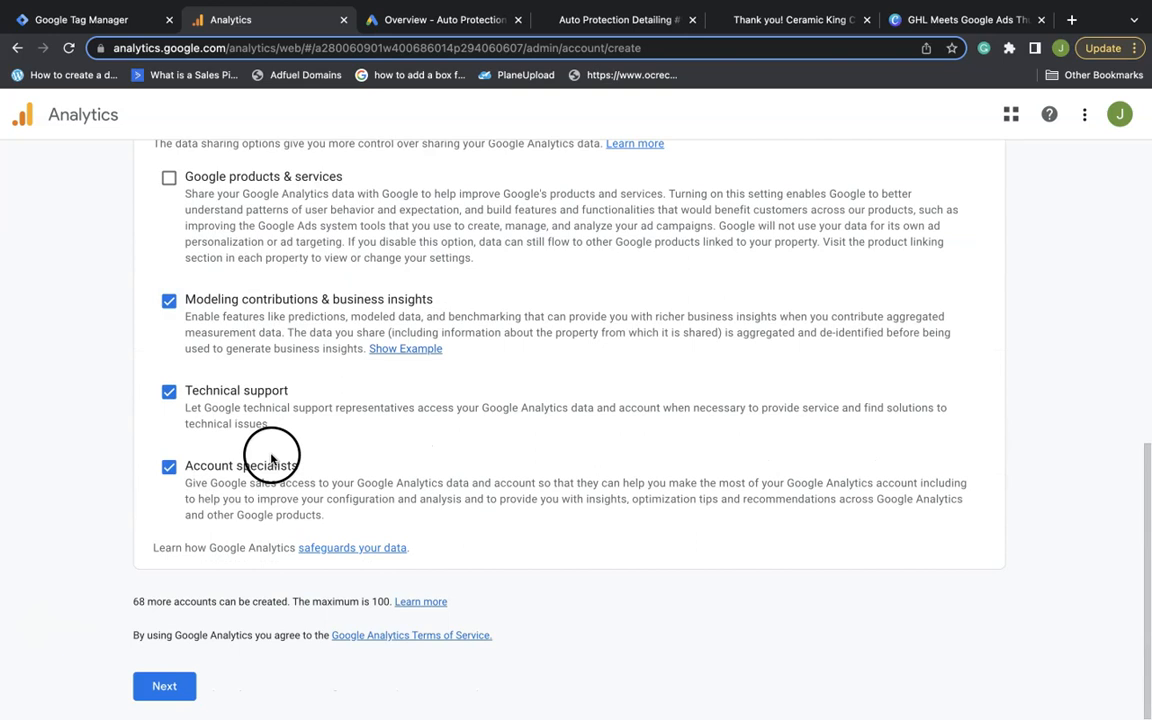
left_click(164, 686)
Step: Name the property "autoprotectionceramic.com", set its reporting time zone to (GMT-04:00) New York Time, and continue
left_click(473, 476)
left_click(615, 27)
left_click(262, 21)
type("autoprotectionceramic.com")
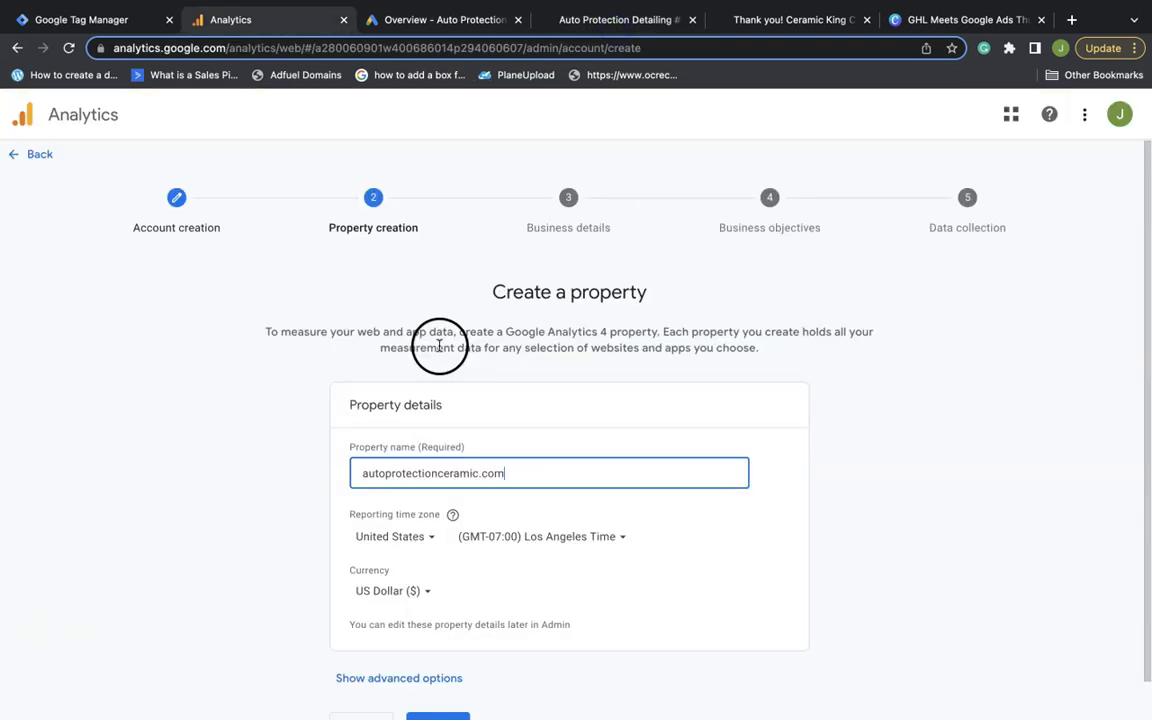
scroll(535, 476, "down", 2)
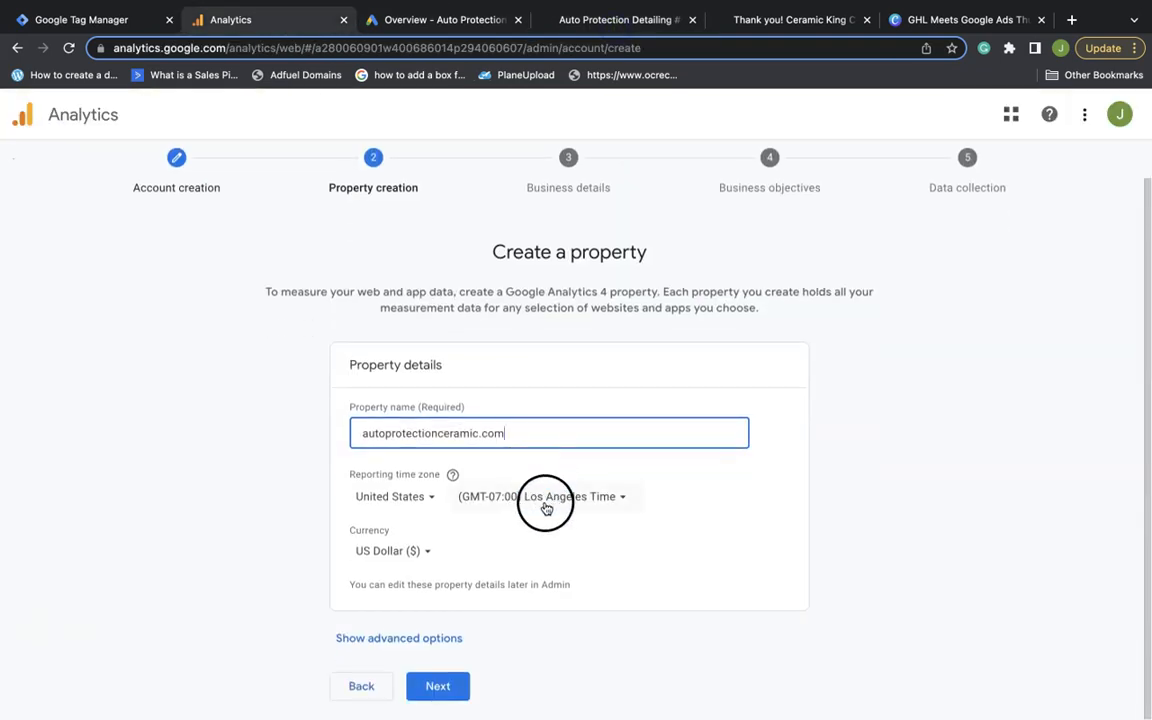
left_click(570, 508)
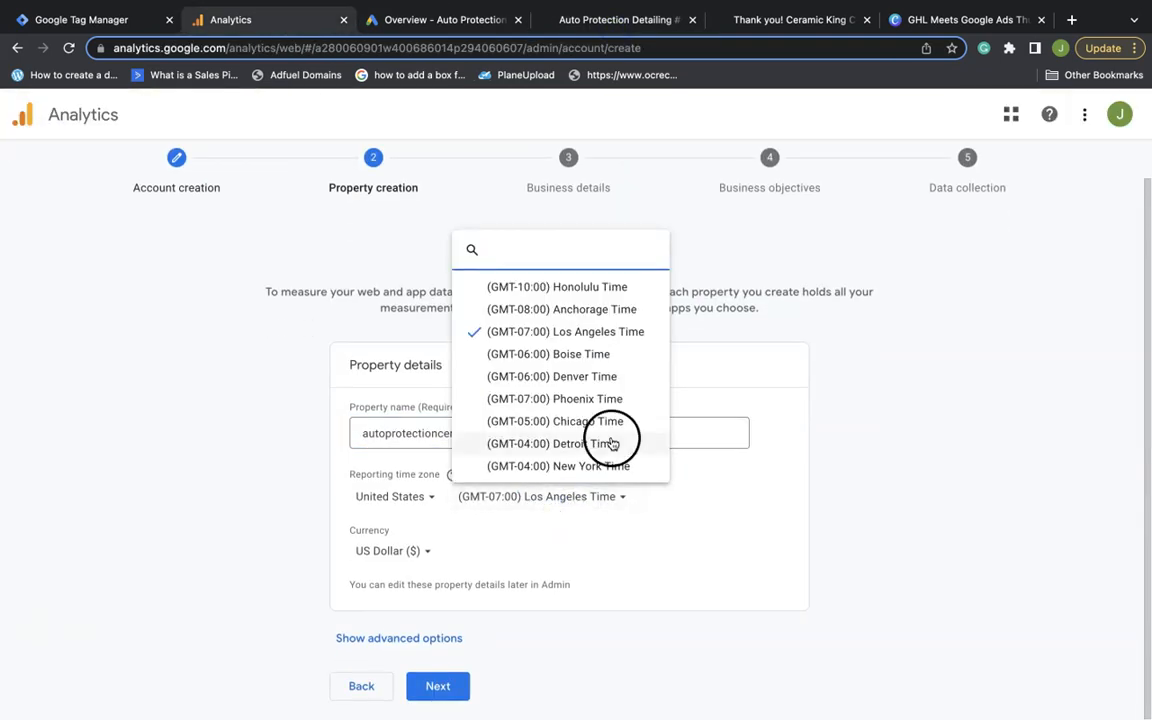
left_click(512, 466)
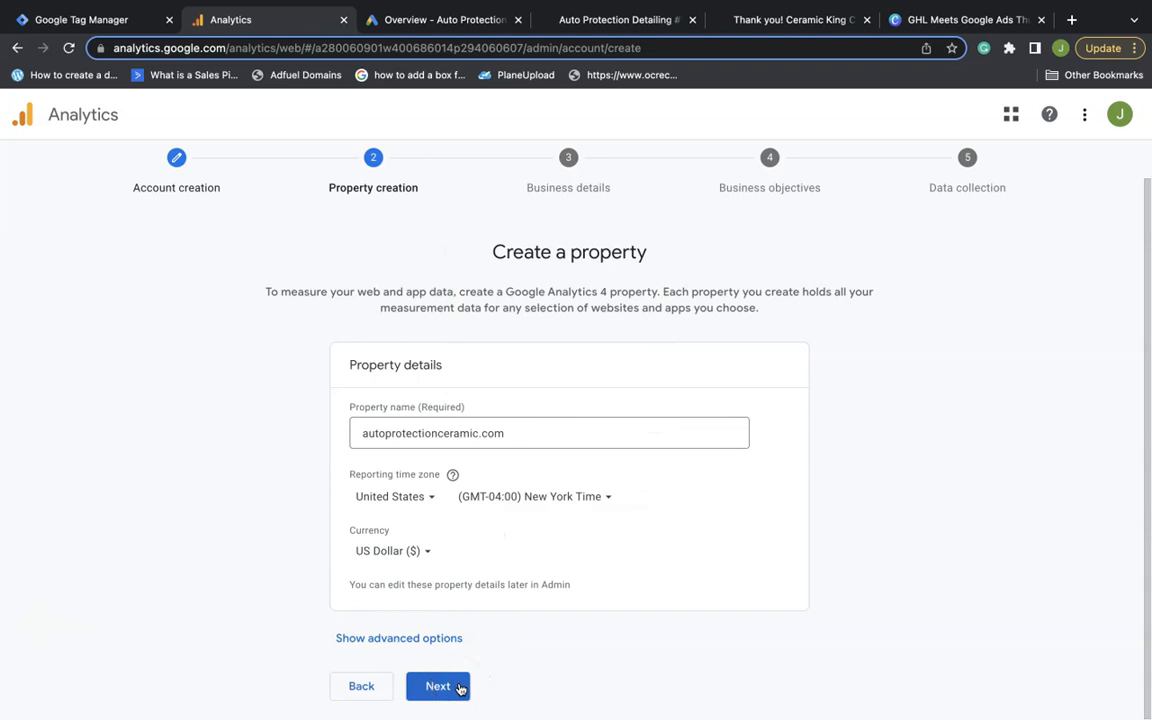
left_click(458, 687)
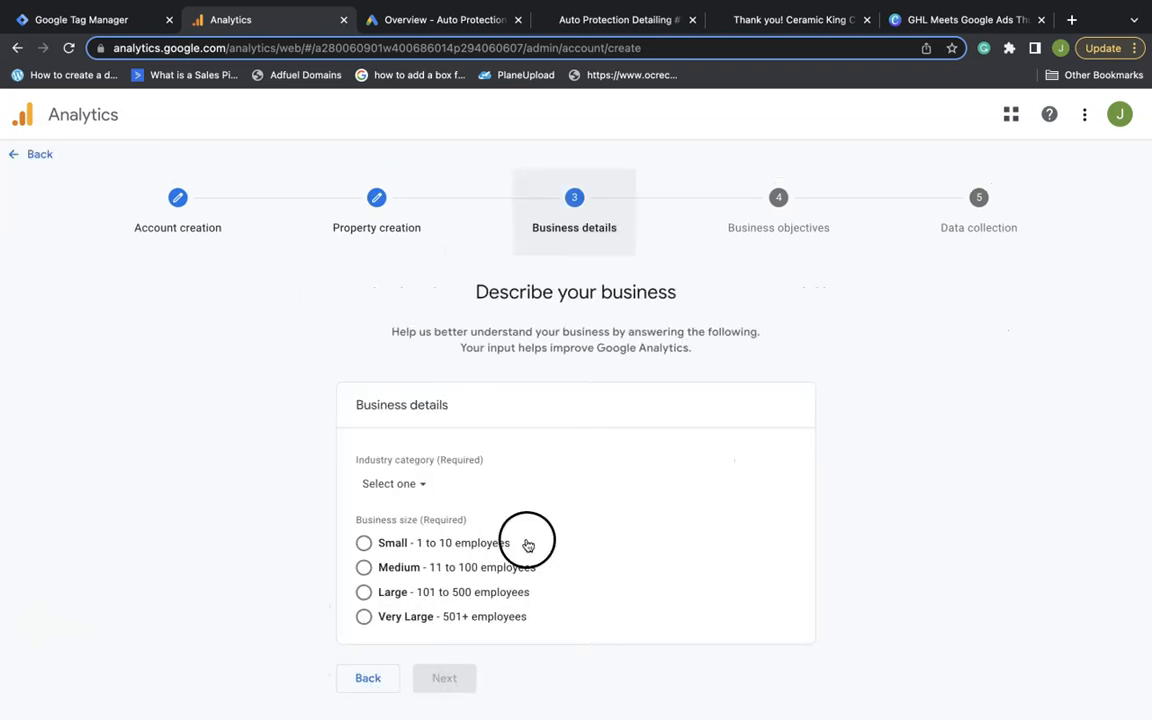
Step: Describe the business with industry category Autos & Vehicles and size Small - 1 to 10 employees, and continue
left_click(405, 483)
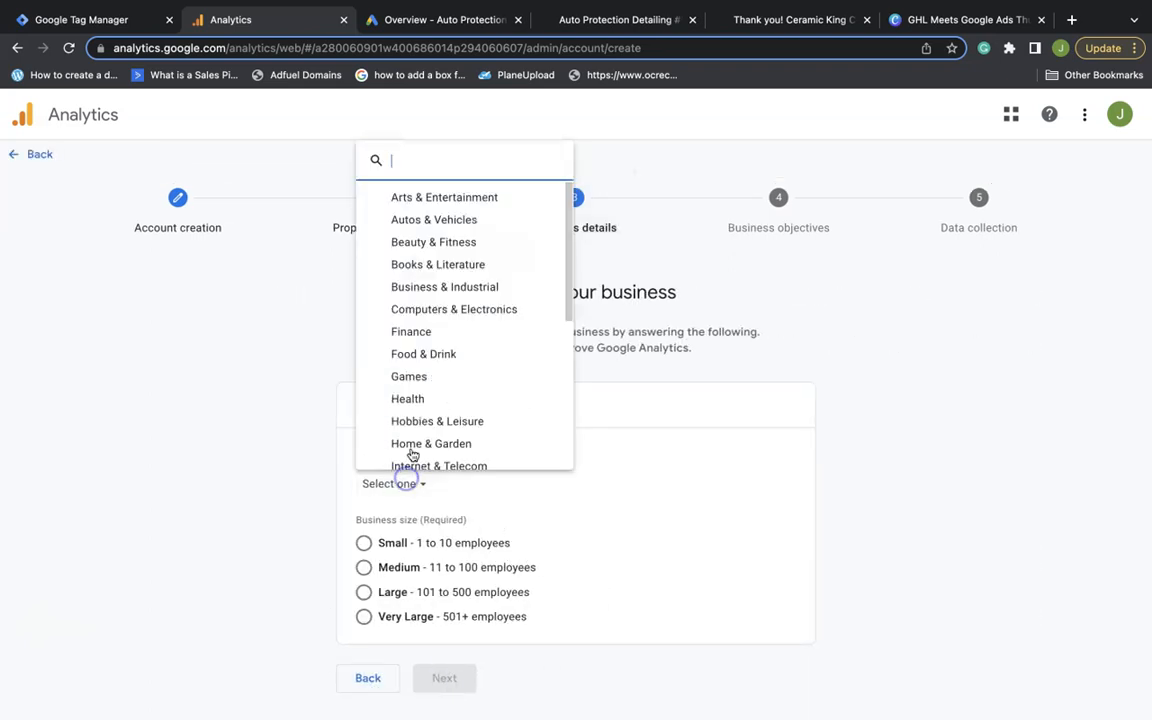
left_click(450, 218)
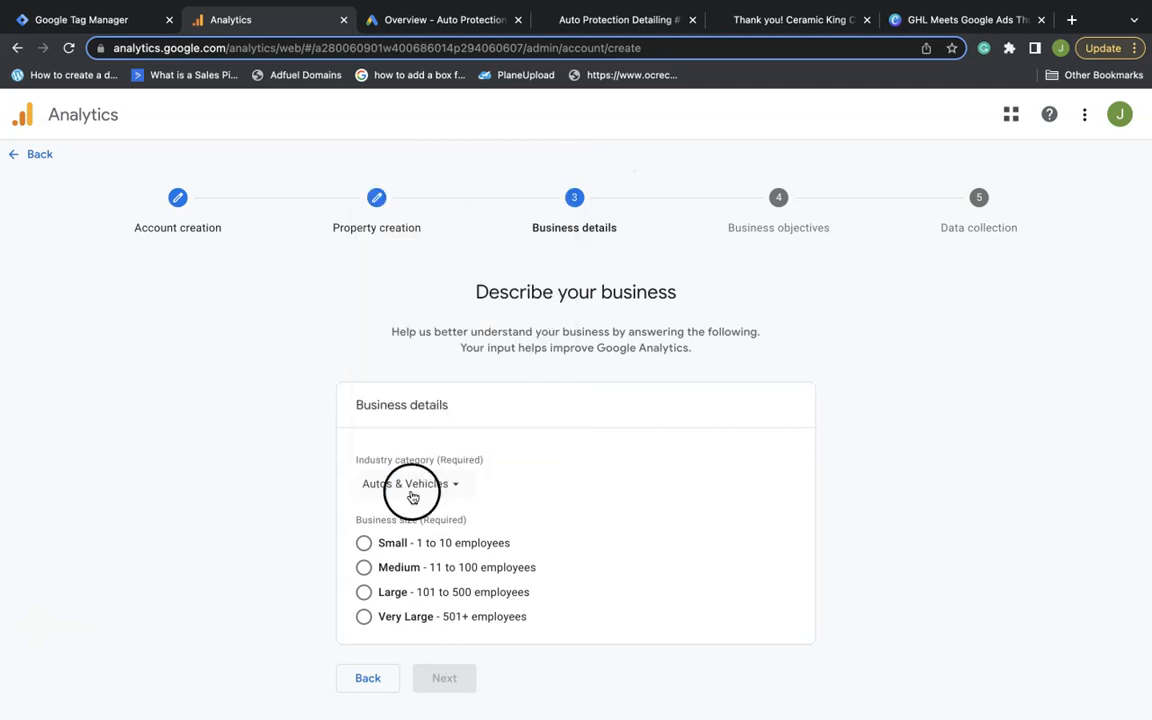
left_click(365, 545)
left_click(452, 680)
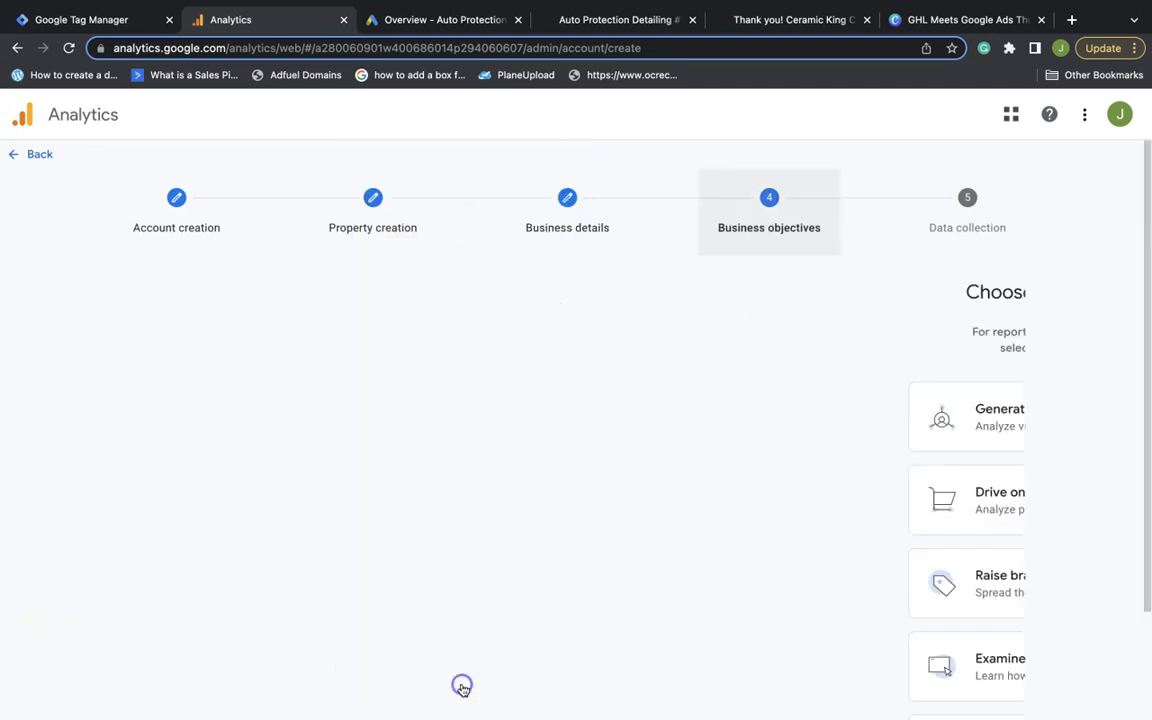
Step: Choose the business objectives Generate leads, Drive online sales, Raise brand awareness and Examine user behavior
scroll(463, 690, "down", 3)
left_click(741, 286)
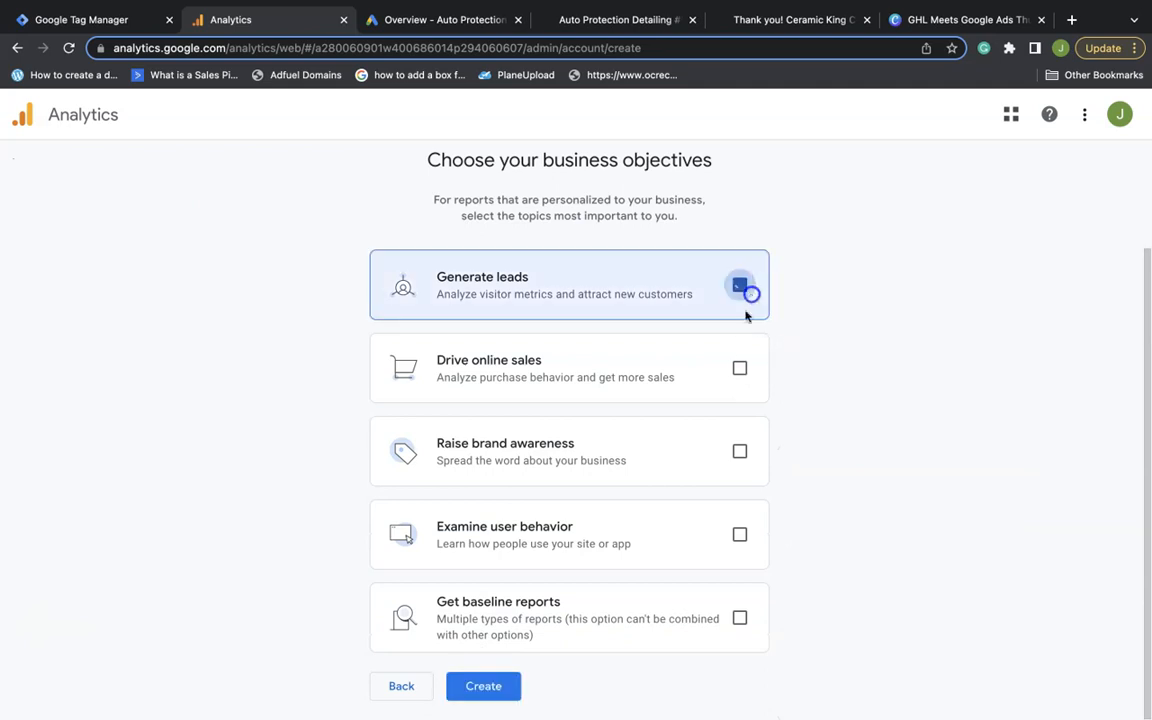
left_click(739, 366)
left_click(740, 451)
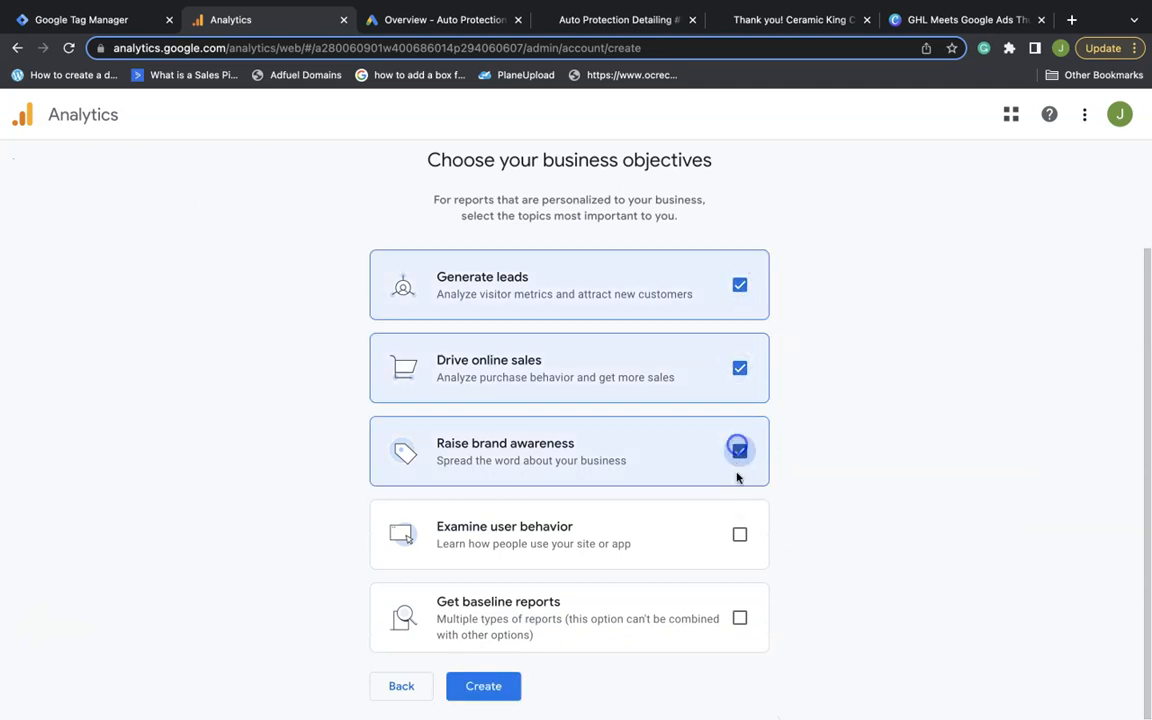
left_click(740, 532)
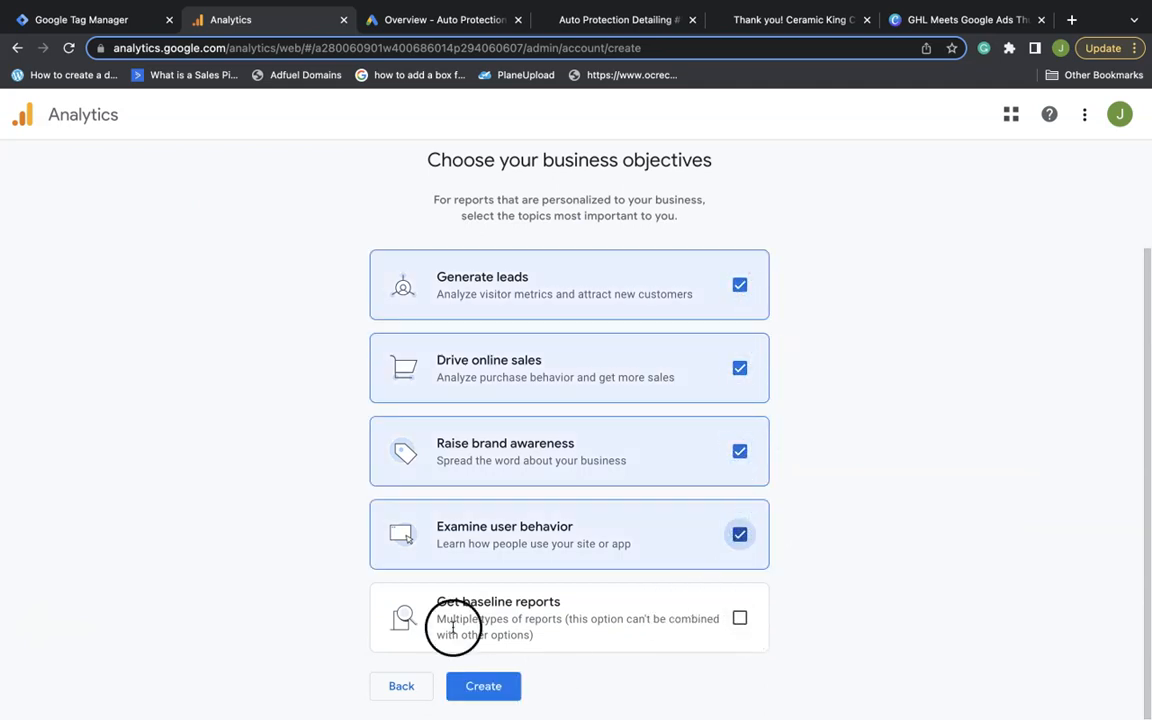
Step: Create the Analytics account and accept the Terms of Service together with the Data Processing Terms
left_click(507, 686)
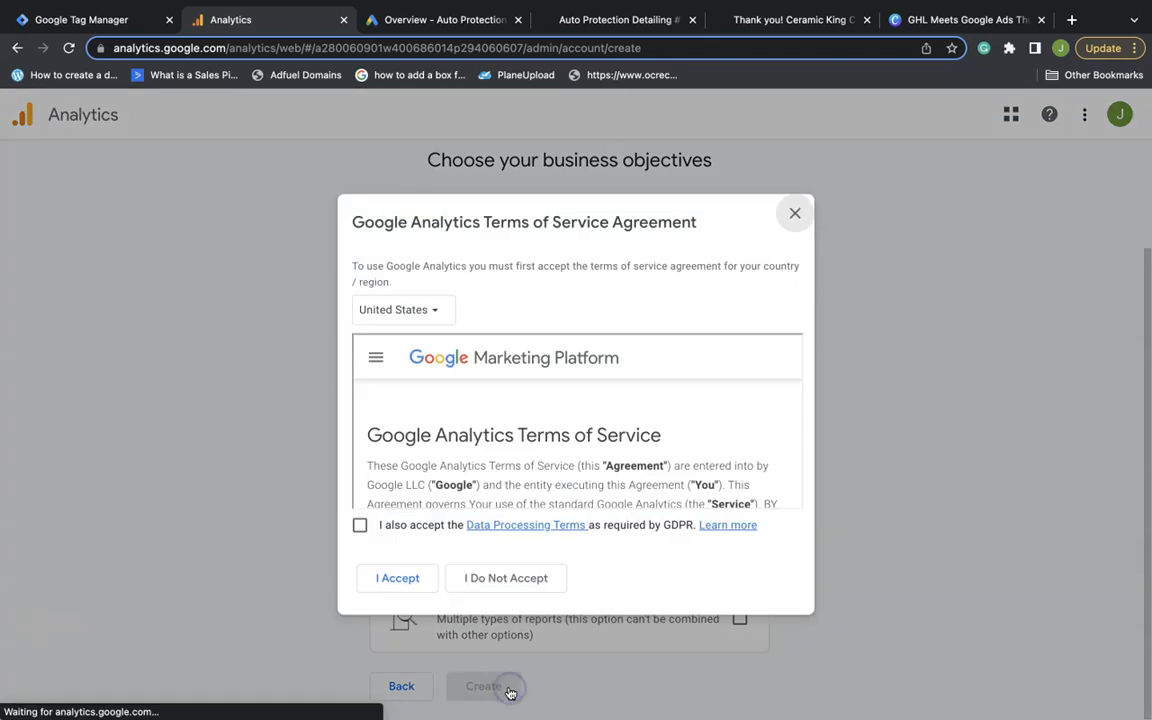
left_click(361, 525)
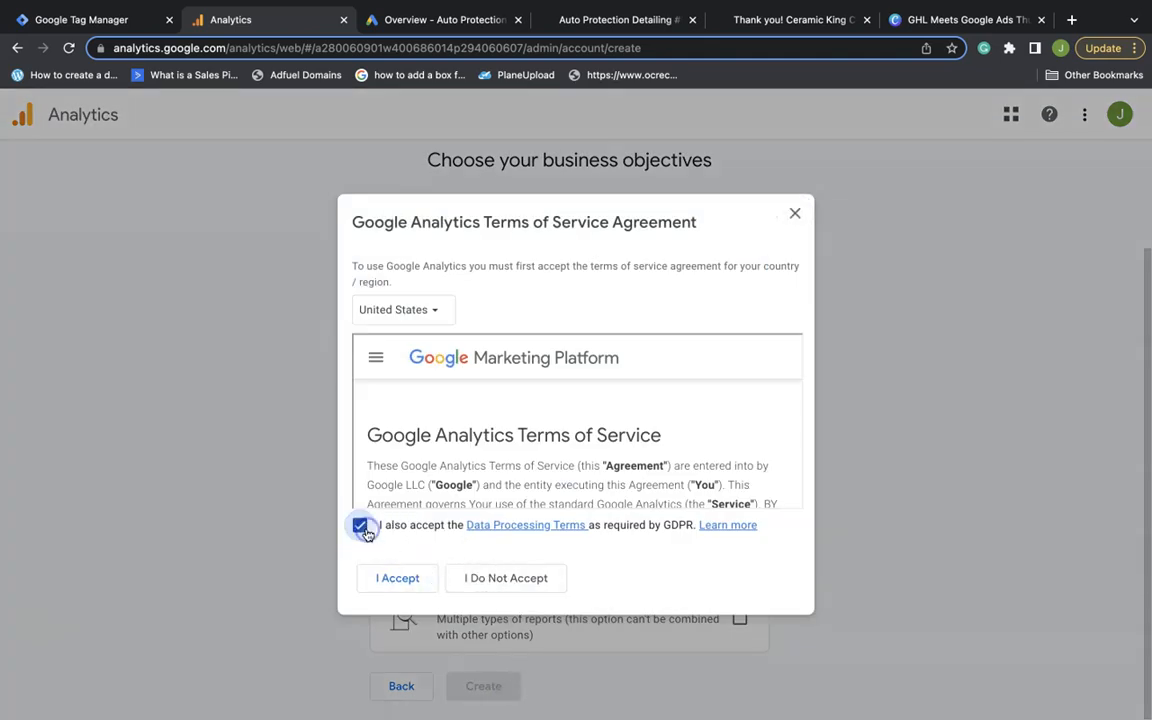
left_click(392, 578)
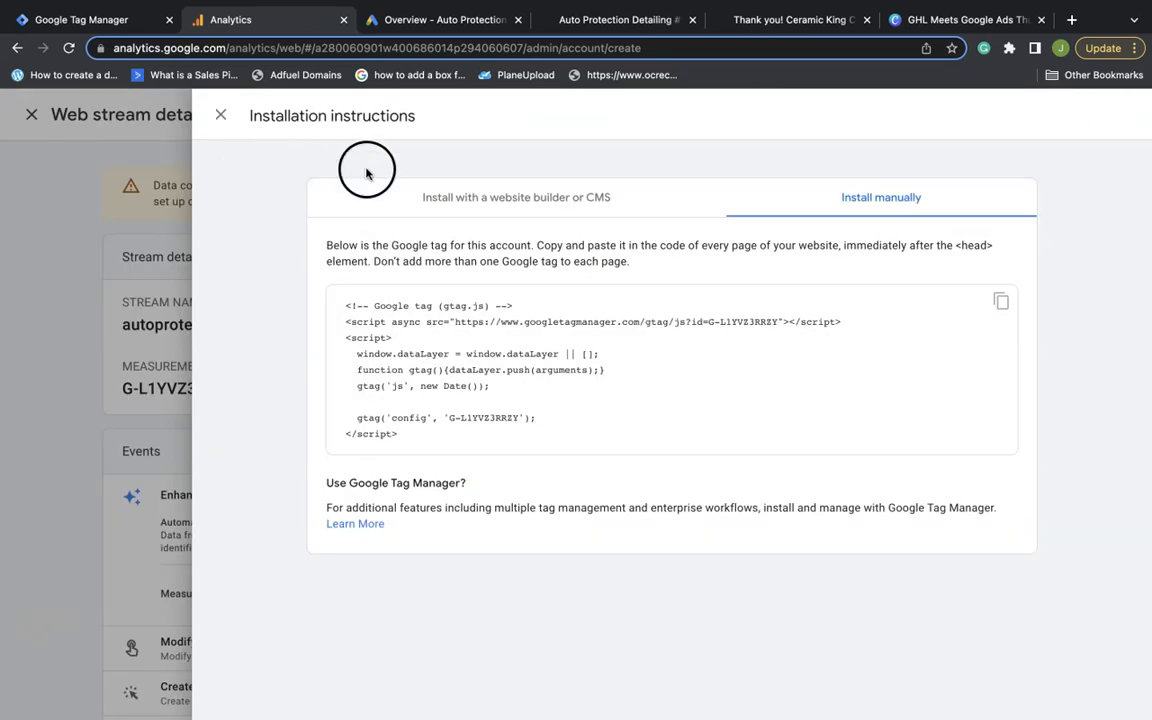
Step: Dismiss the installation instructions and copy the web stream's measurement ID into the GA4 tag's Measurement ID field in Tag Manager
left_click(221, 116)
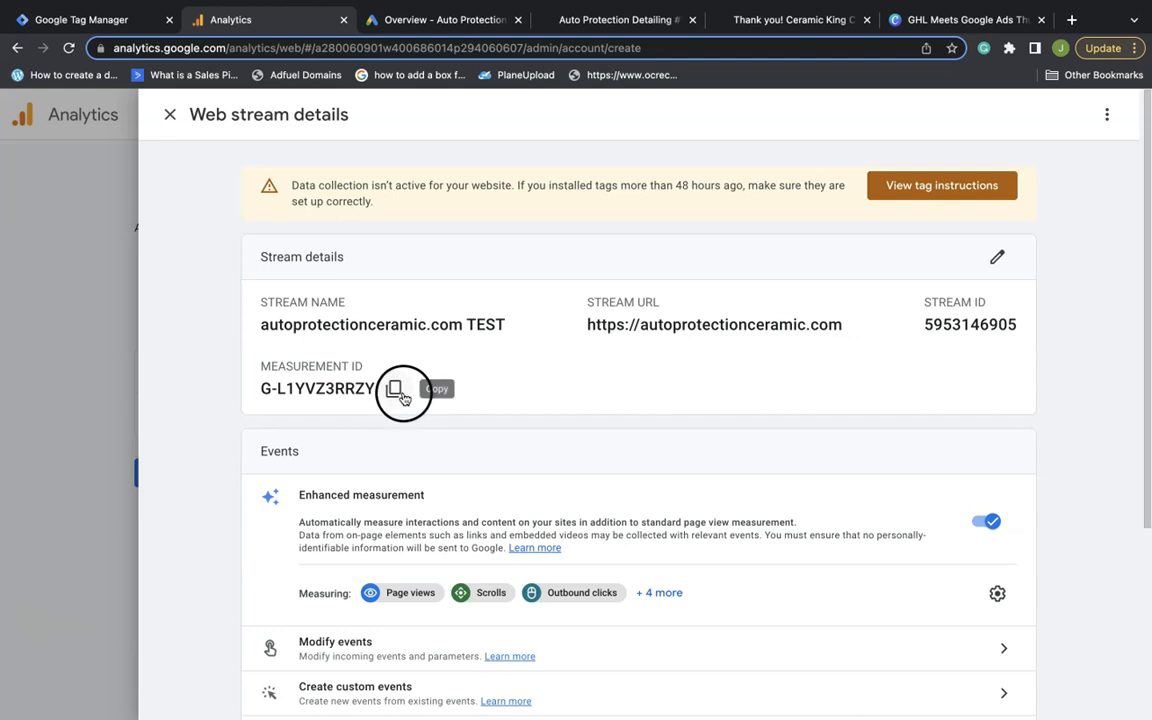
left_click(394, 388)
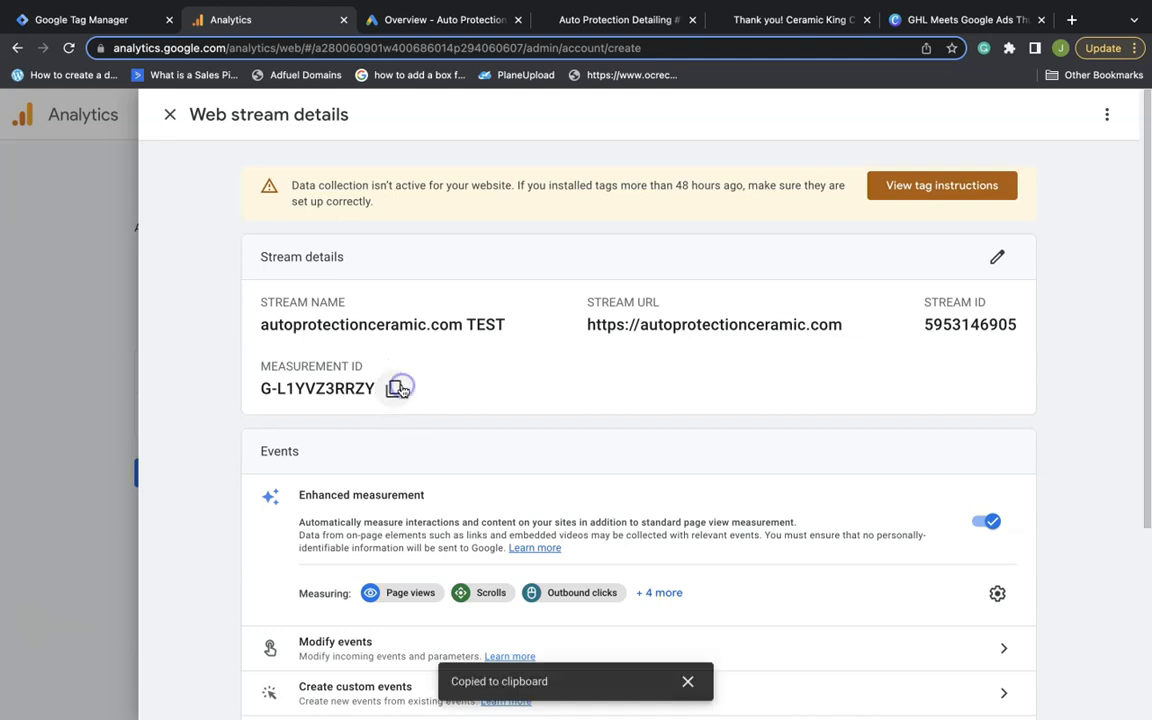
left_click(66, 17)
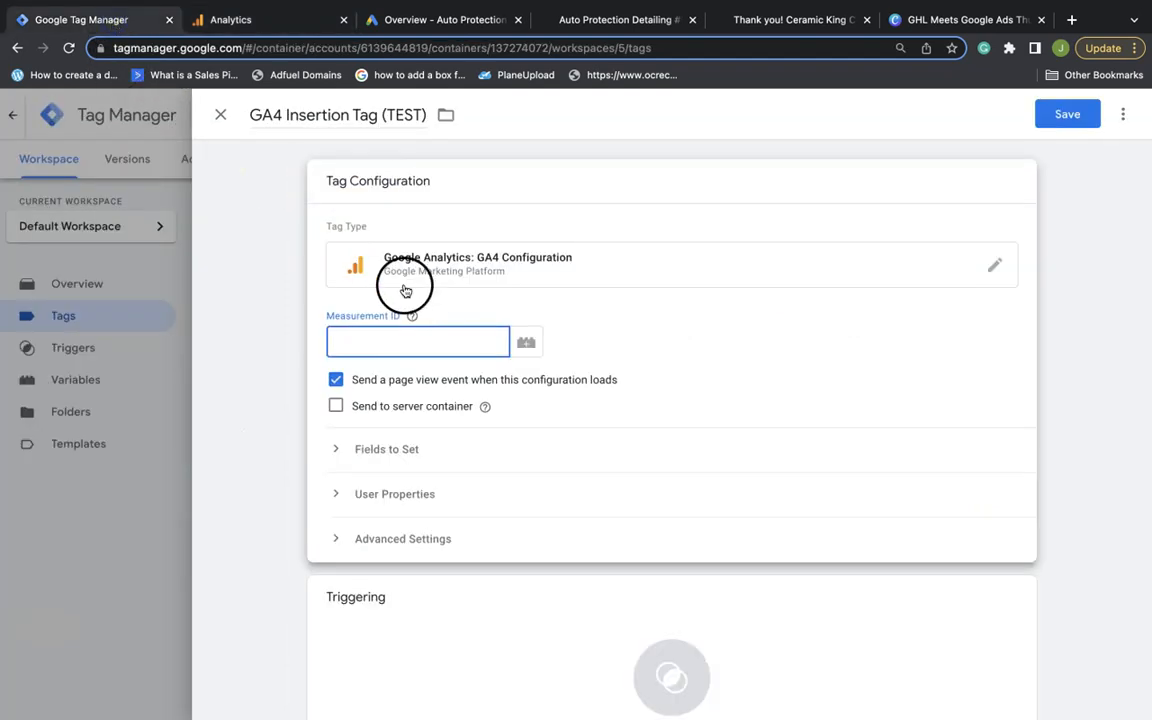
key("ctrl+v")
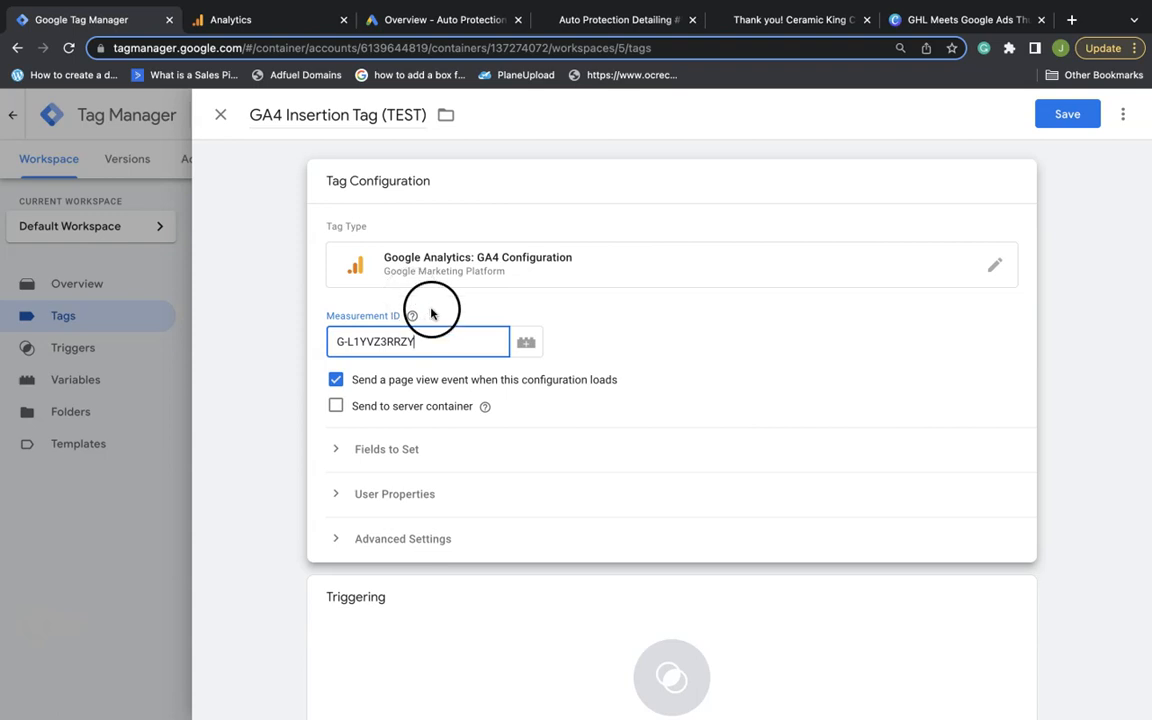
Step: Assign the All Pages trigger to the GA4 insertion tag and save the tag
scroll(517, 538, "down", 2)
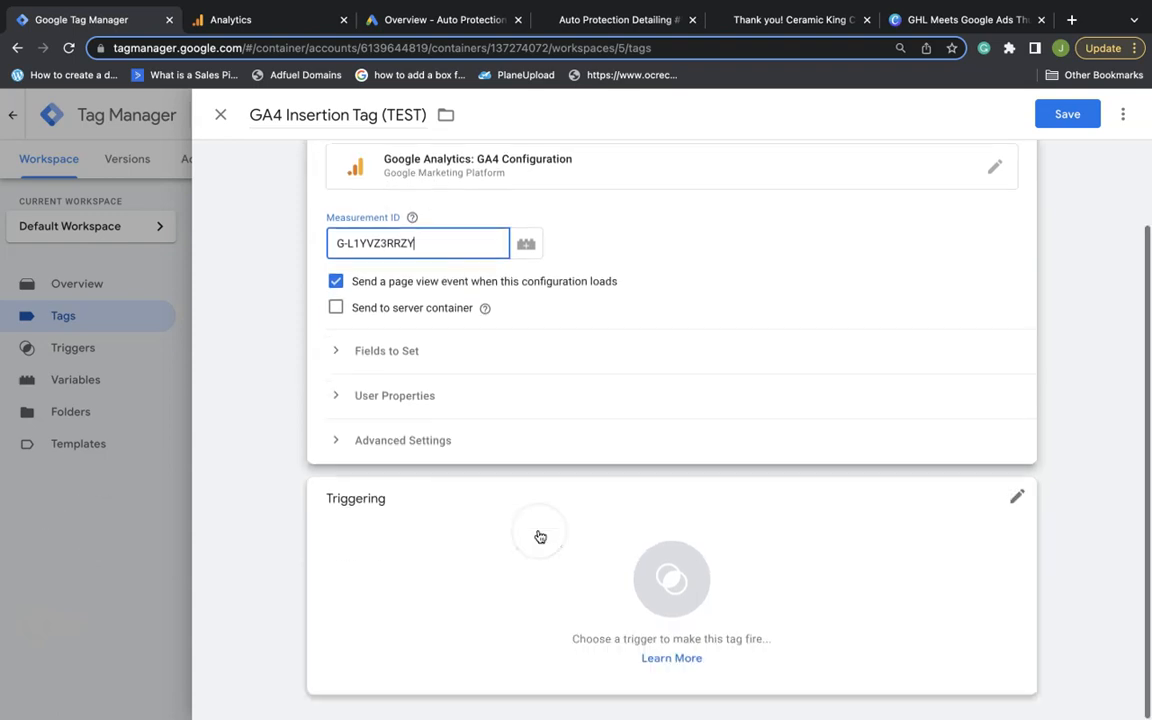
left_click(1016, 501)
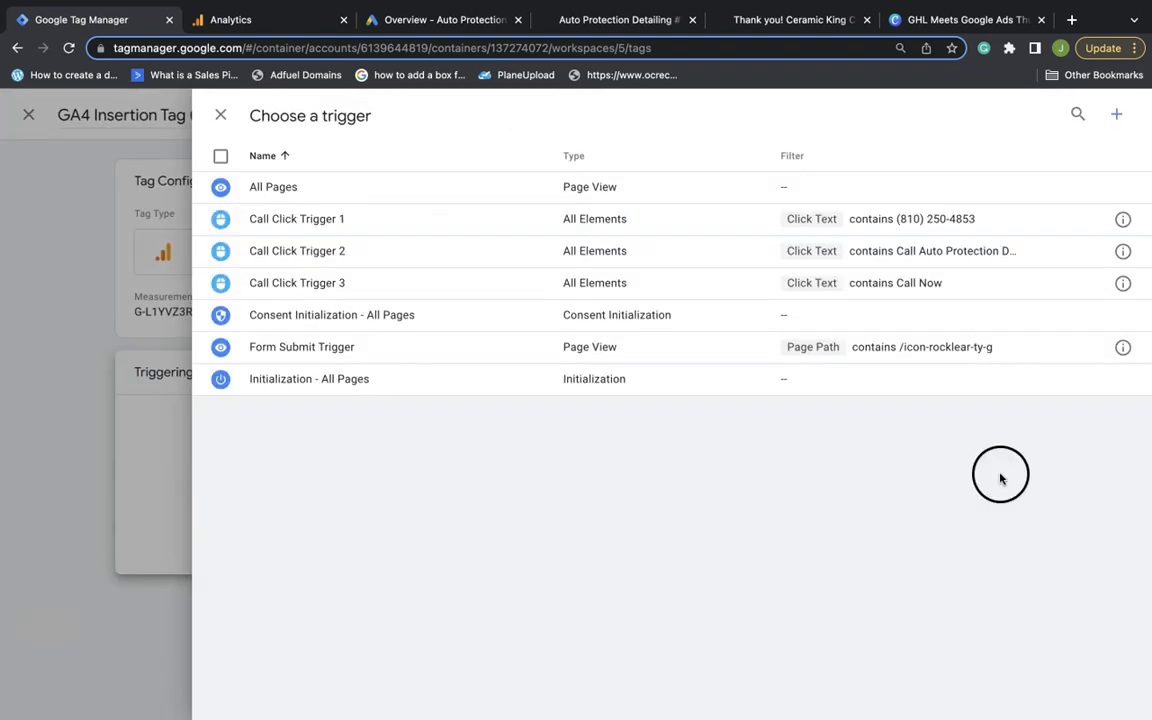
left_click(960, 196)
left_click(1062, 116)
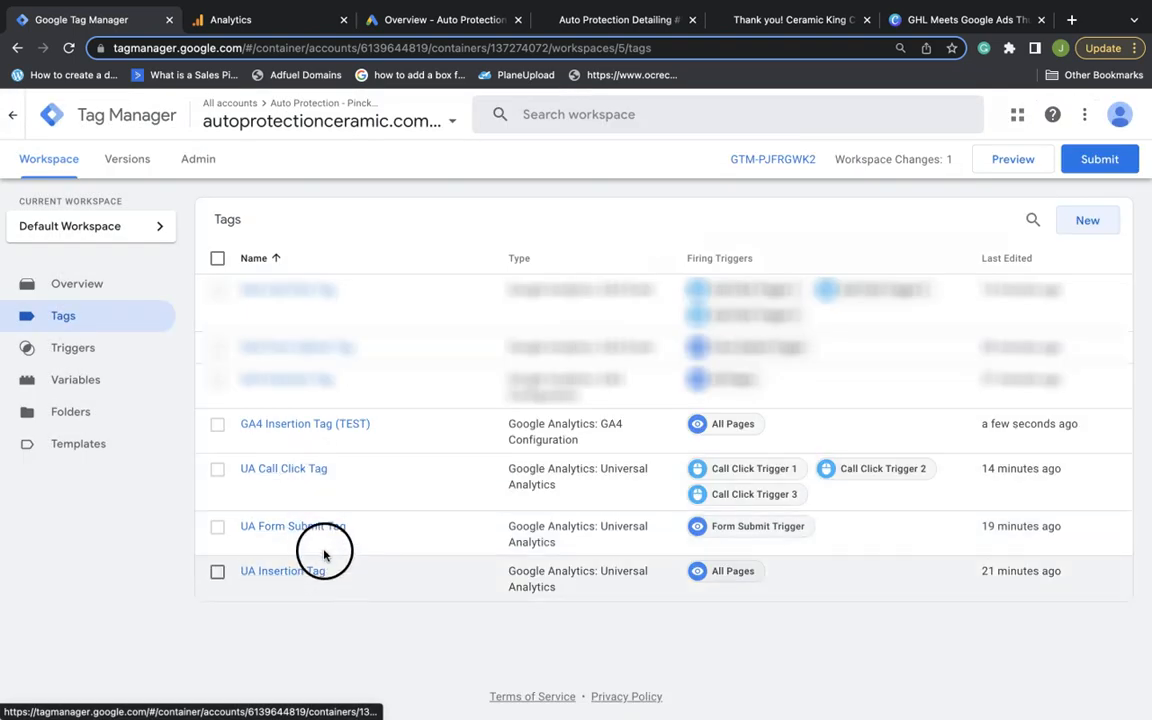
Step: Create a new tag named GA4 Call Click Tag (TEST) with the tag type Google Analytics: GA4 Event
left_click(1088, 220)
type("G")
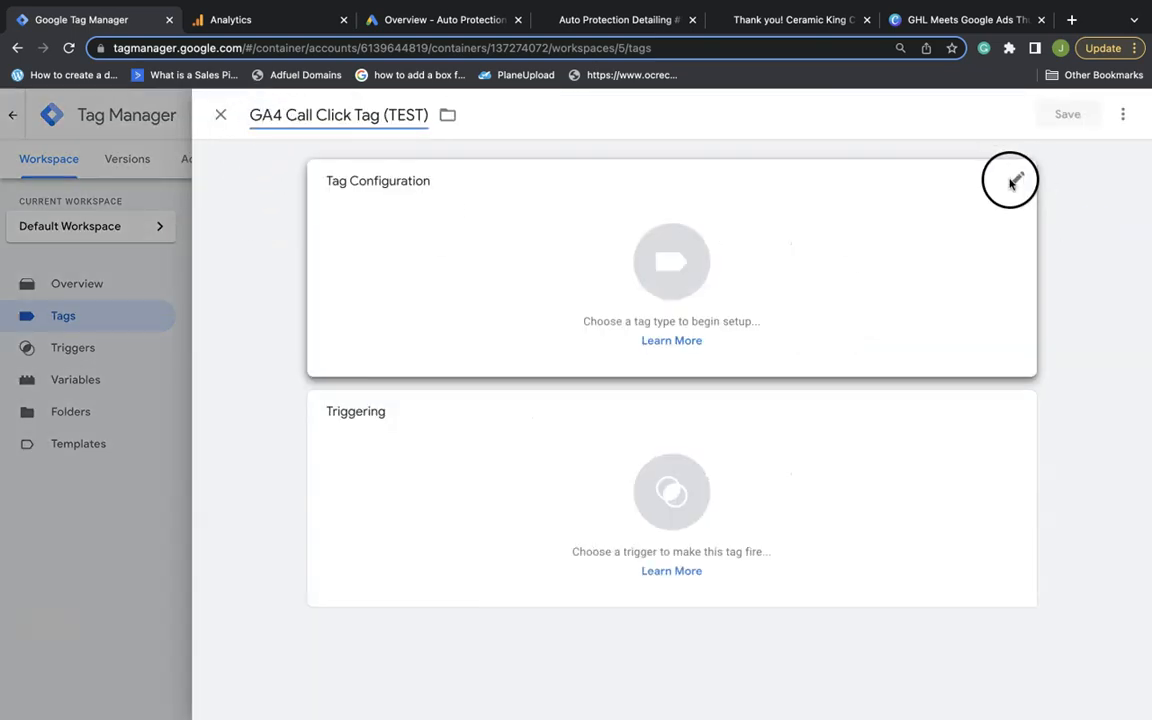
left_click(1016, 181)
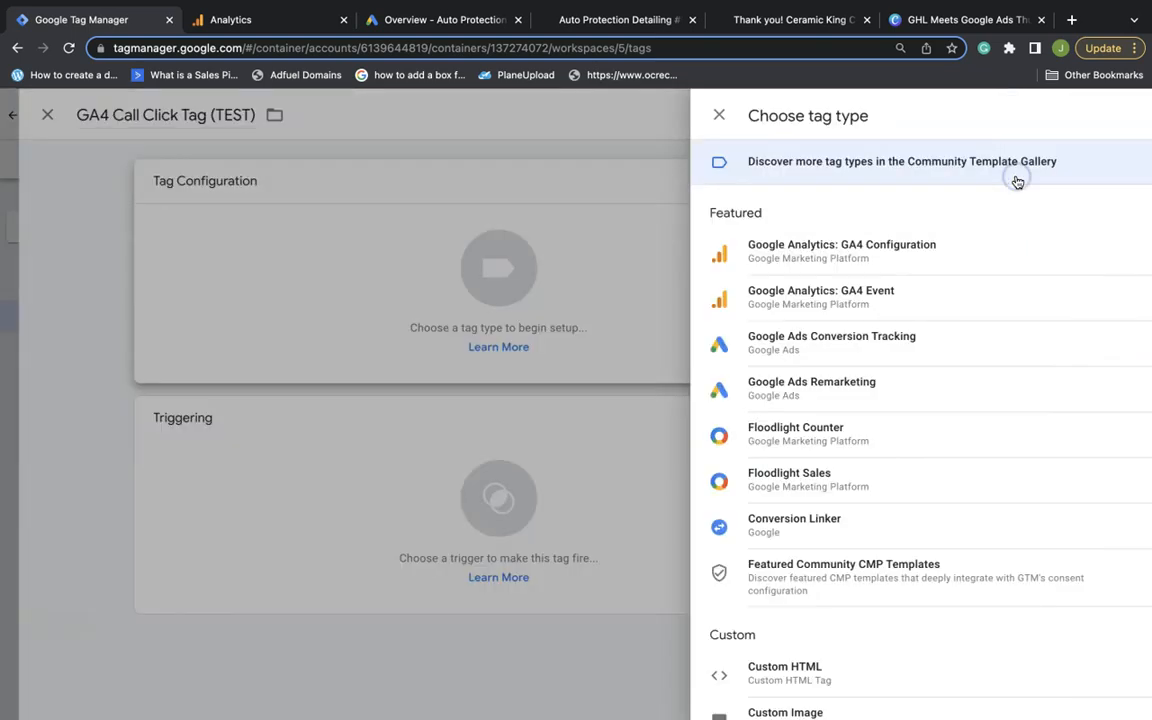
left_click(820, 292)
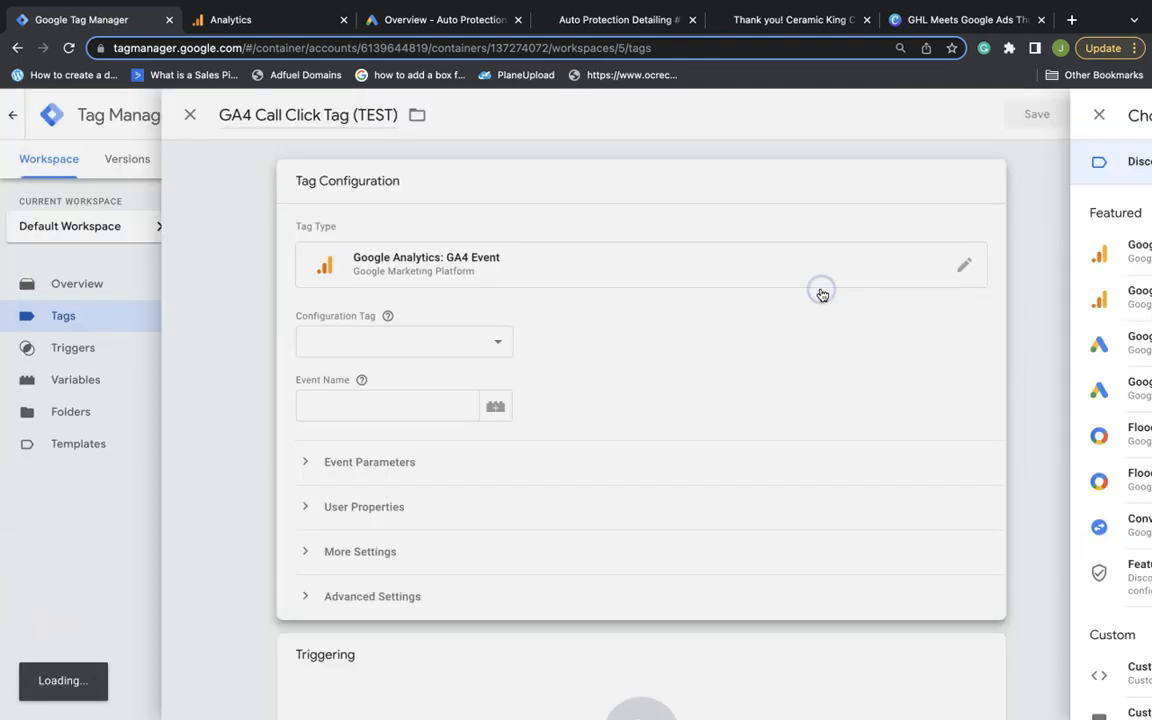
Step: Set the call click tag's configuration tag to GA4 Insertion Tag (TEST) and its event name to Call Click
left_click(481, 347)
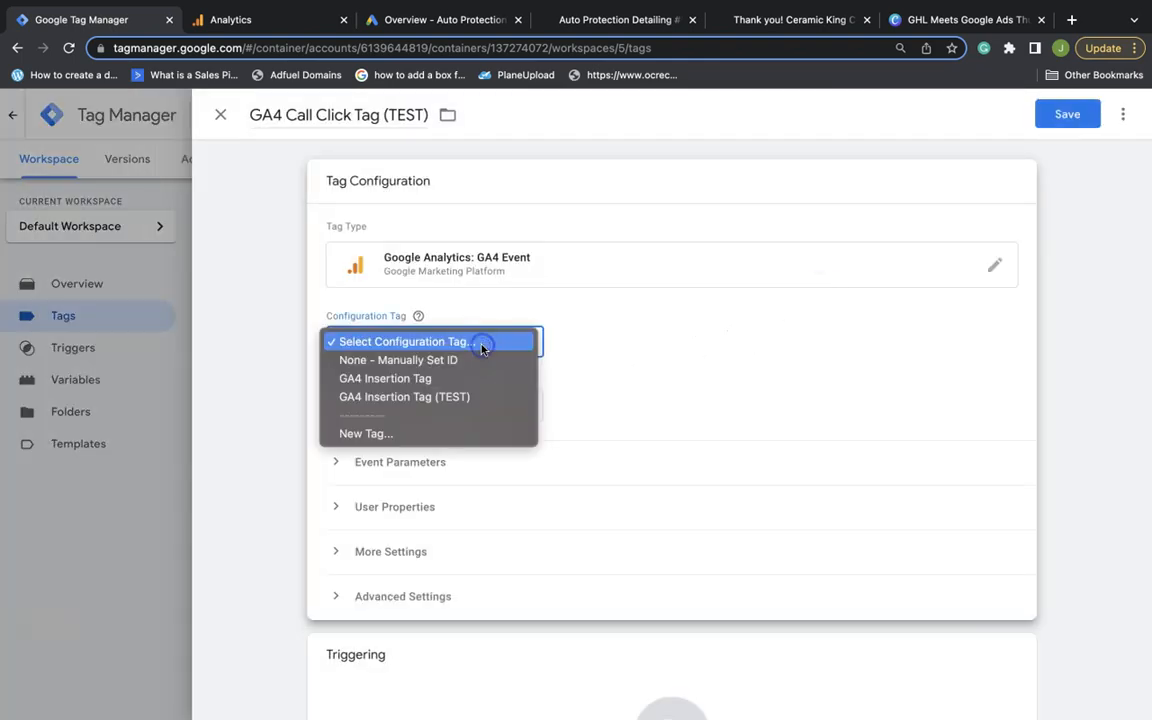
left_click(450, 398)
scroll(496, 368, "down", 3)
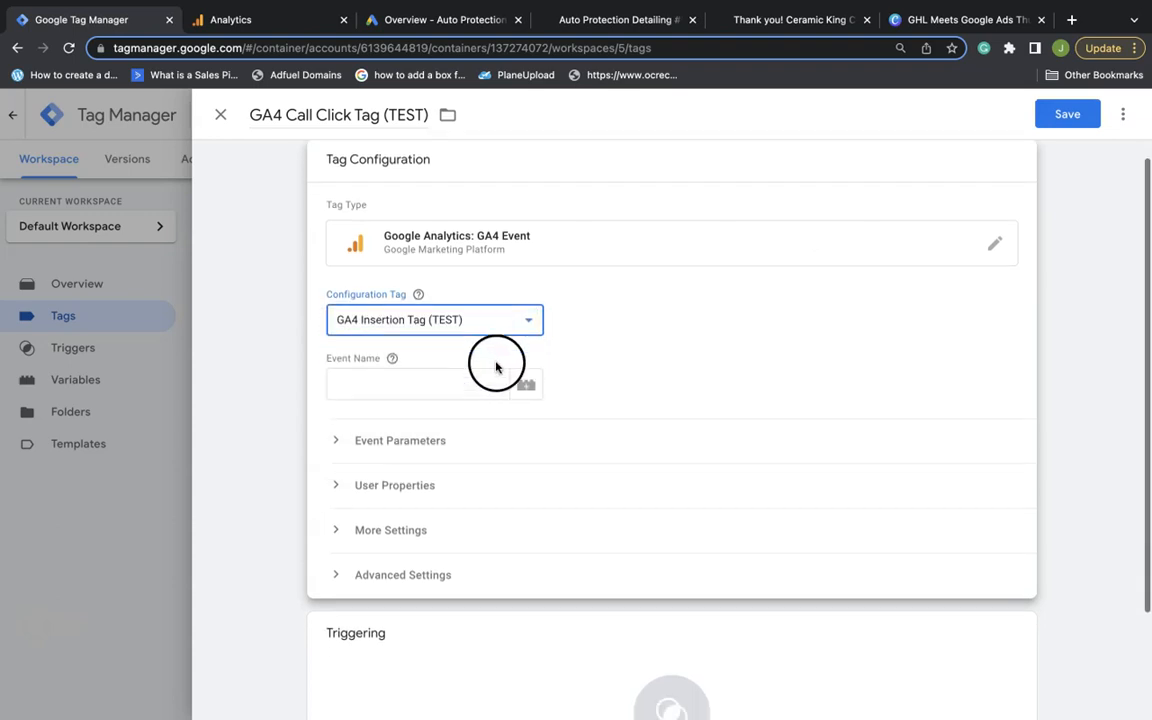
left_click(432, 248)
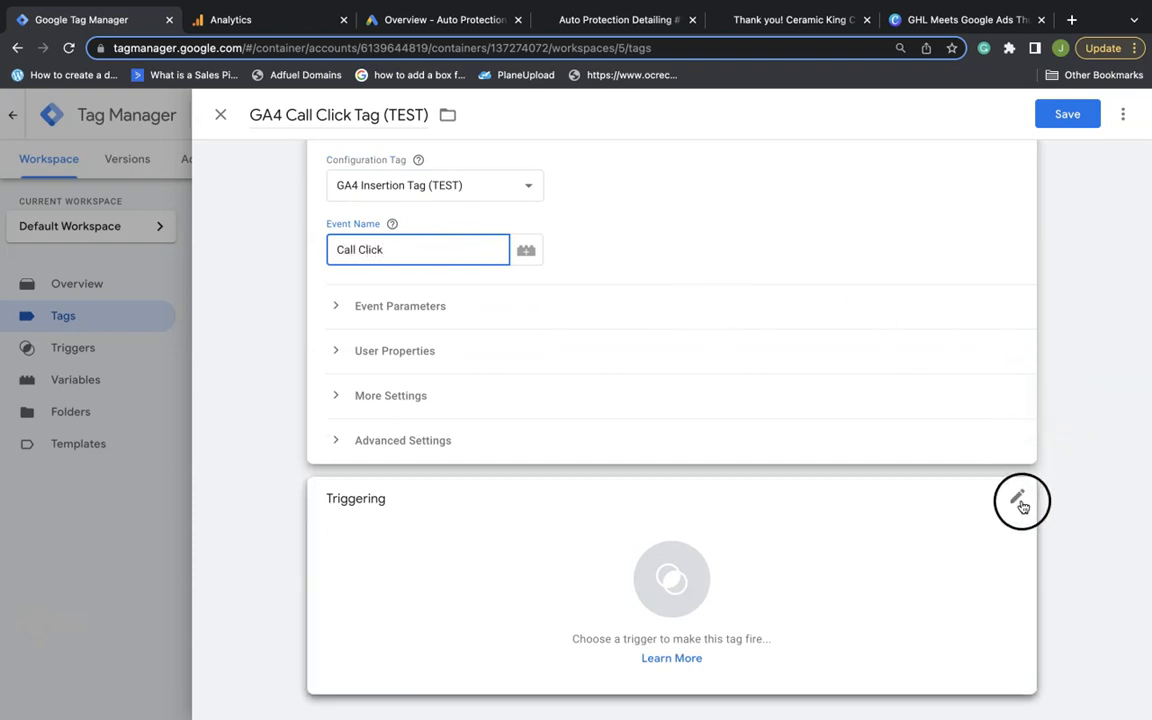
Step: Assign Call Click Trigger 1, Call Click Trigger 2 and Call Click Trigger 3 to the call click tag and save it
left_click(1017, 500)
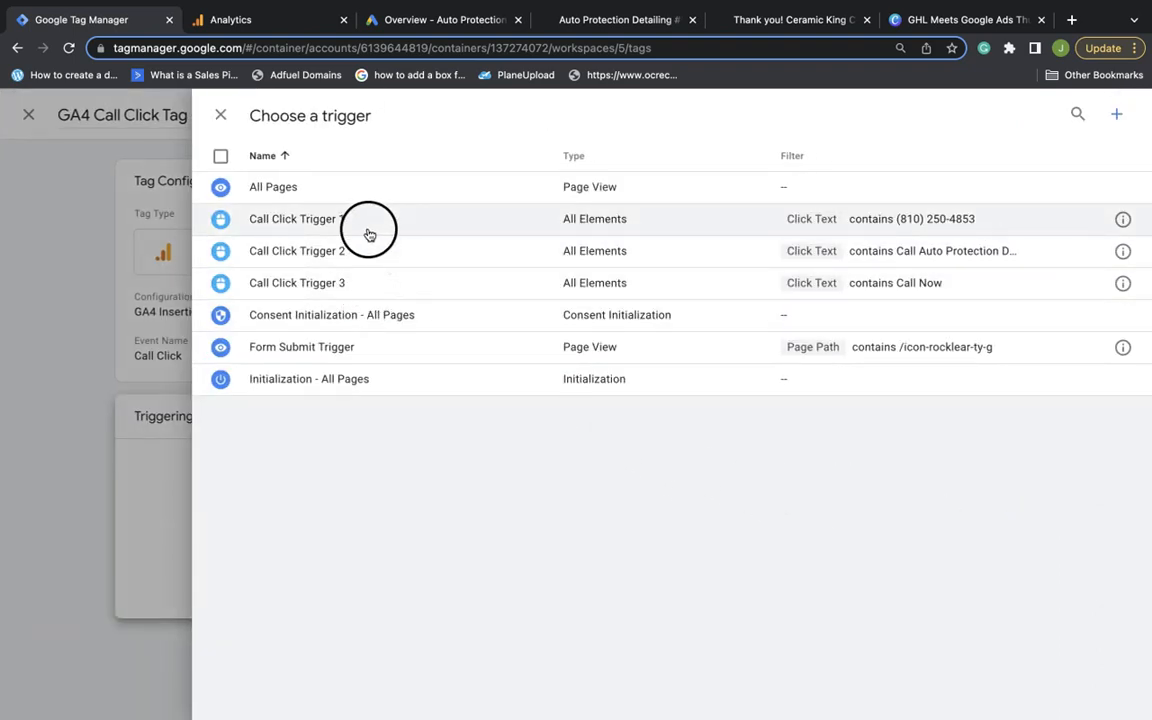
left_click(369, 229)
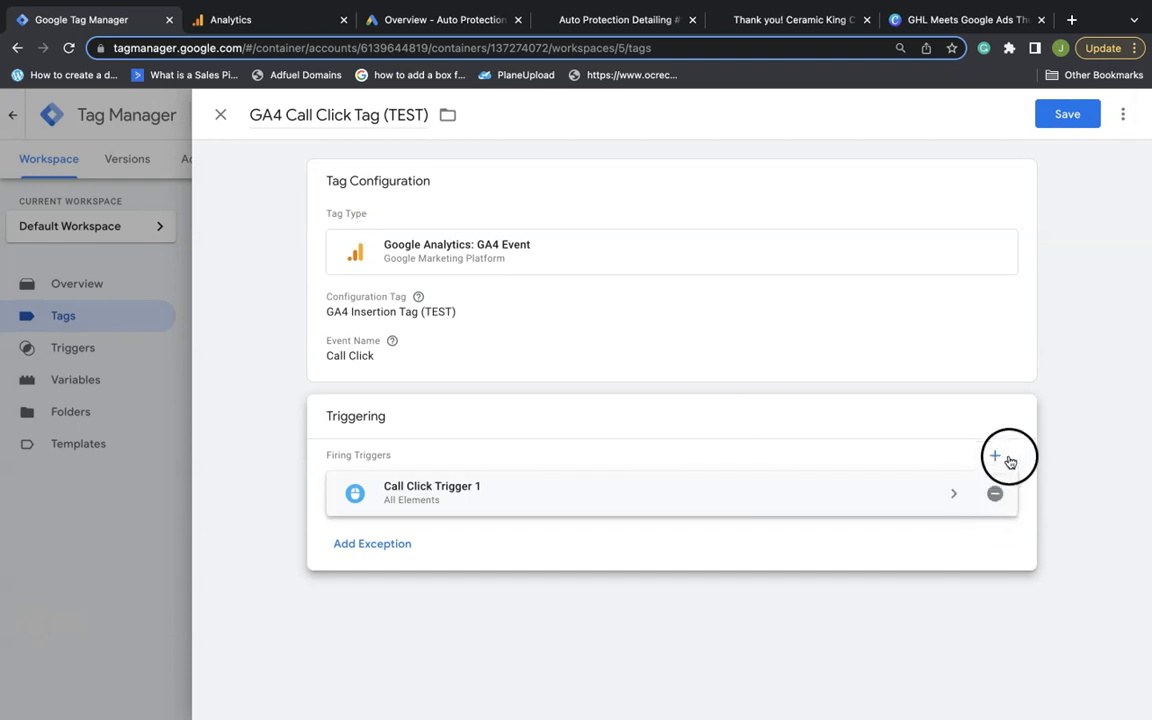
left_click(998, 457)
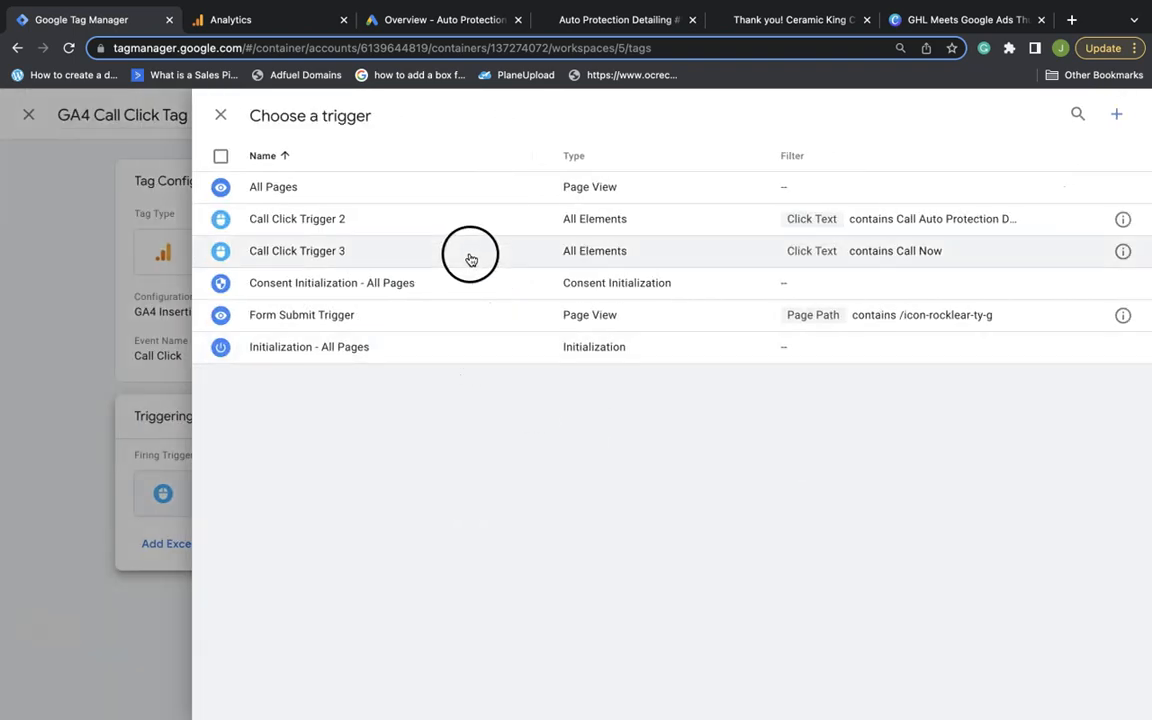
left_click(471, 229)
left_click(990, 450)
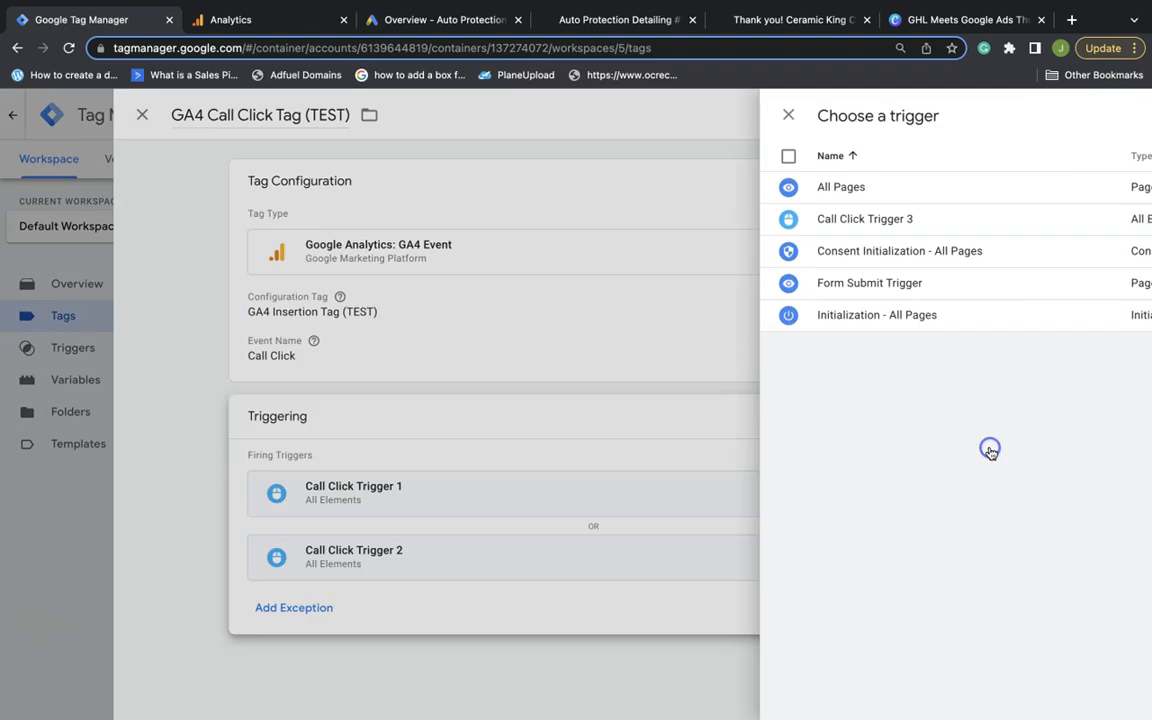
left_click(458, 218)
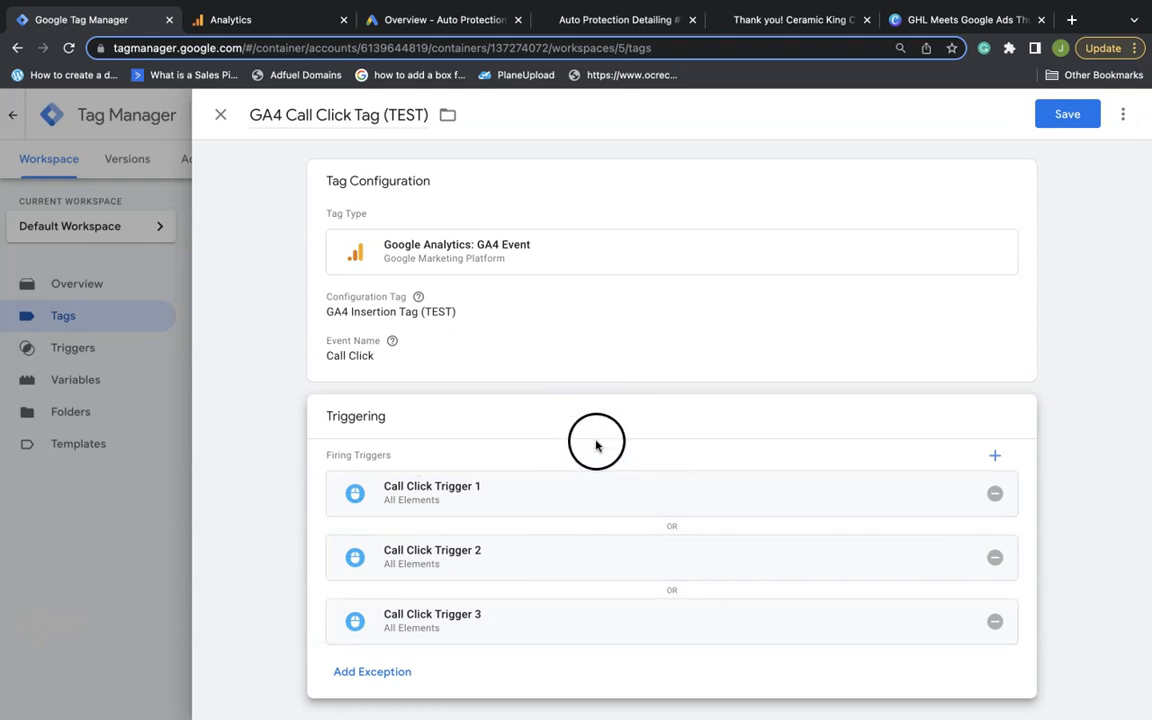
left_click(1077, 116)
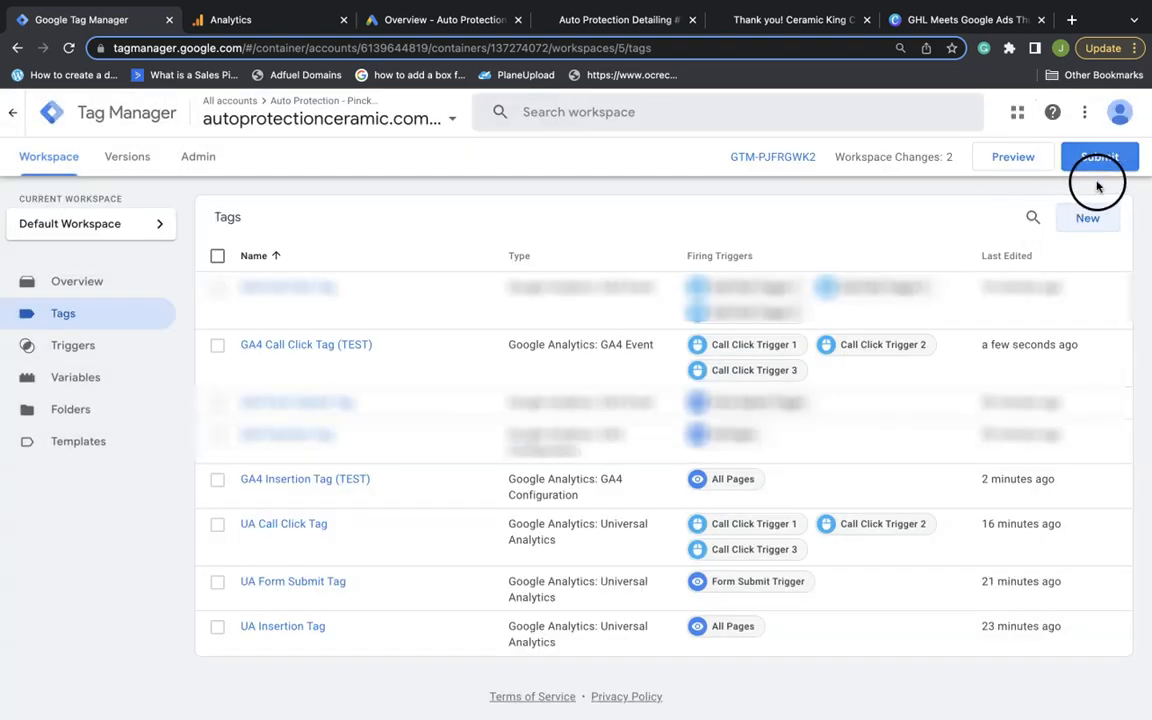
Step: Create another tag named GA4 Form Submit Tag (TEST) with the tag type Google Analytics: GA4 Event
left_click(1088, 215)
type("GA4 Form Submit Tag (TEST")
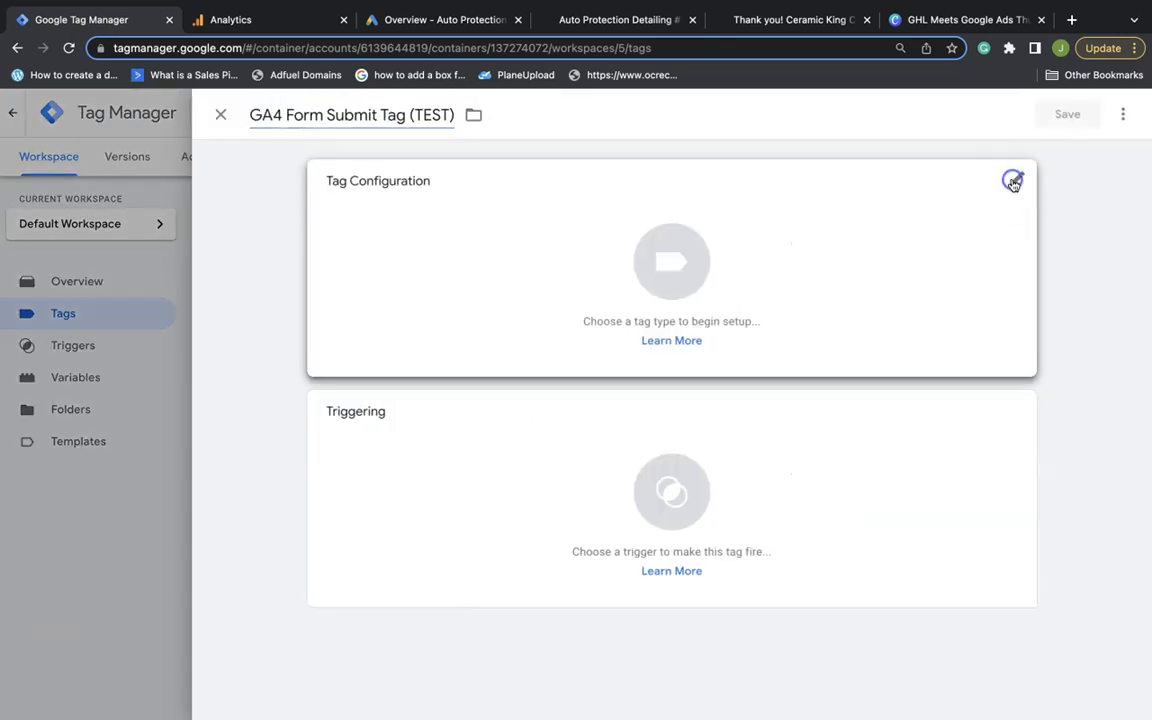
left_click(1013, 181)
left_click(846, 292)
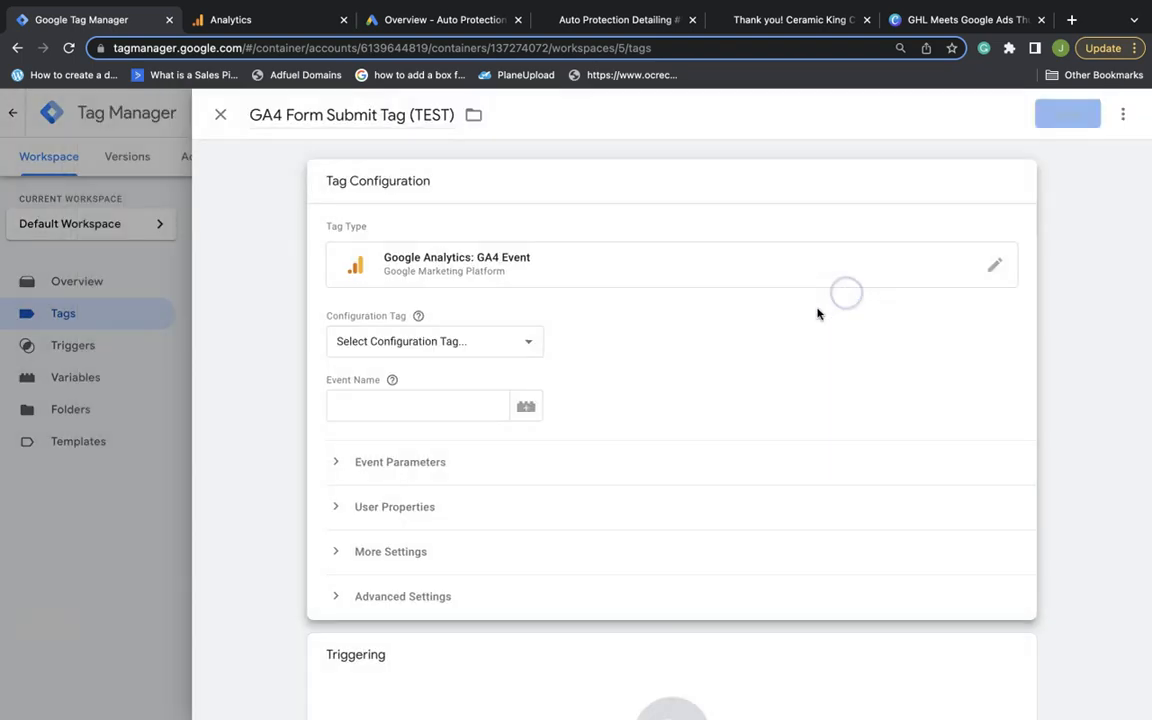
Step: Set the form submit tag's configuration tag to GA4 Insertion Tag (TEST) and its event name to Form Submit
left_click(470, 345)
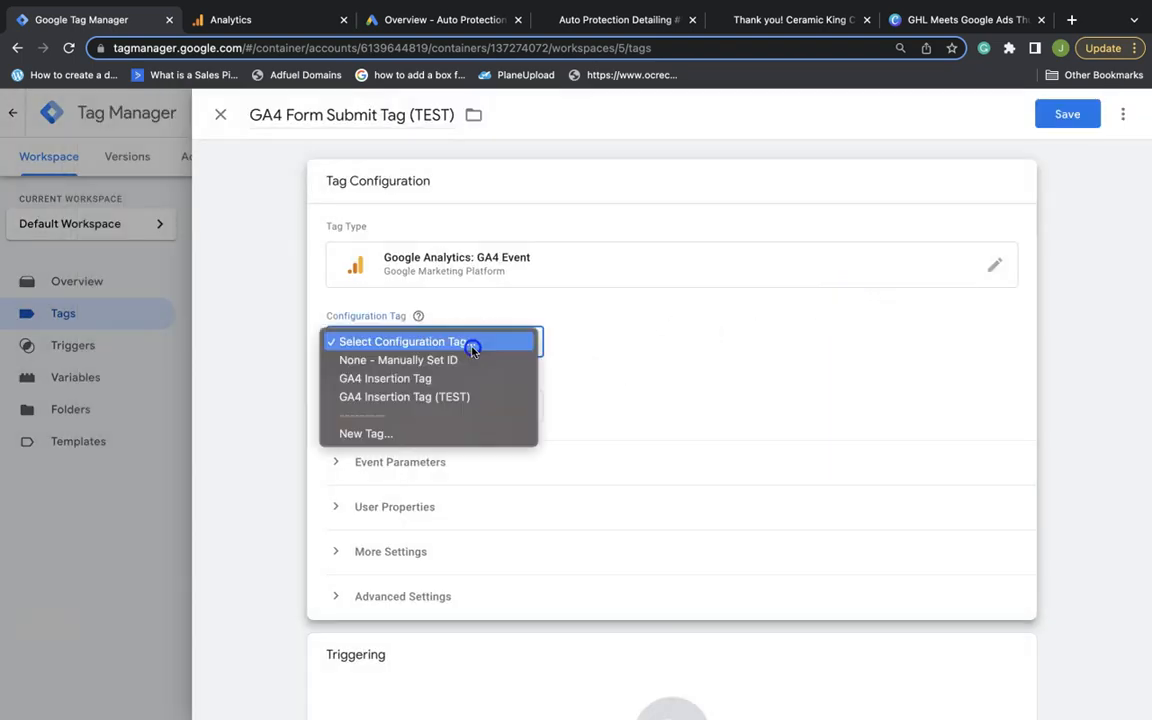
left_click(458, 398)
left_click(458, 397)
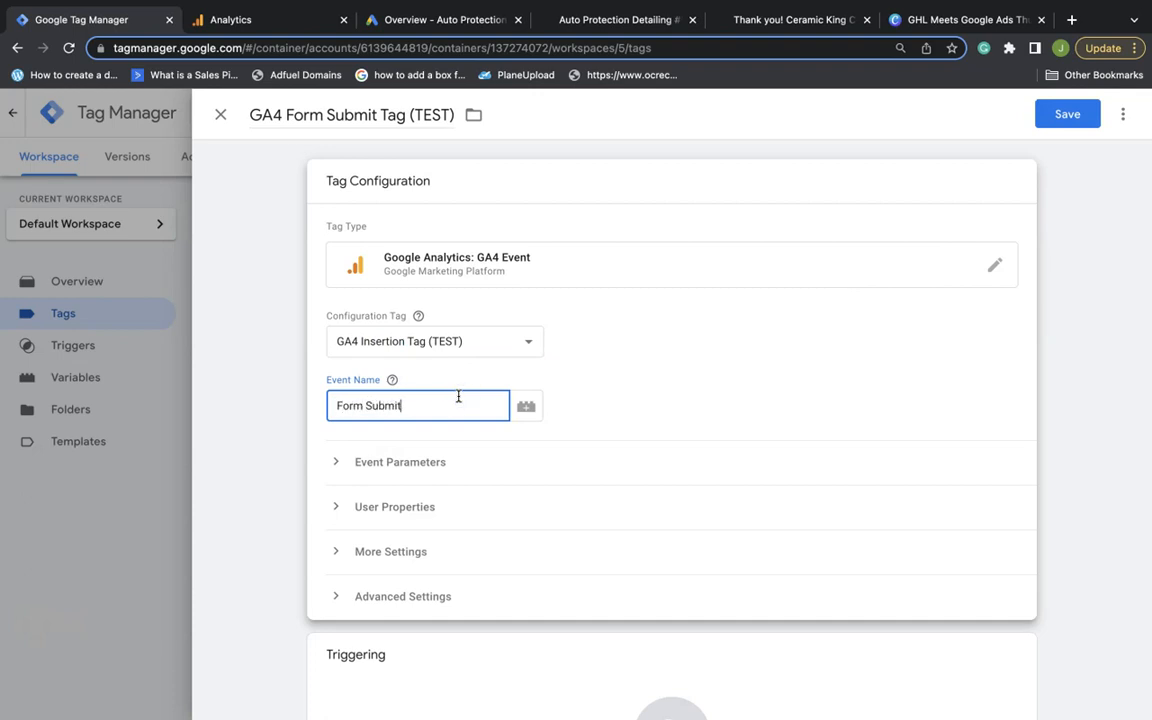
Step: Assign the Form Submit Trigger to the form submit tag and save the tag
scroll(838, 491, "down", 3)
left_click(1017, 500)
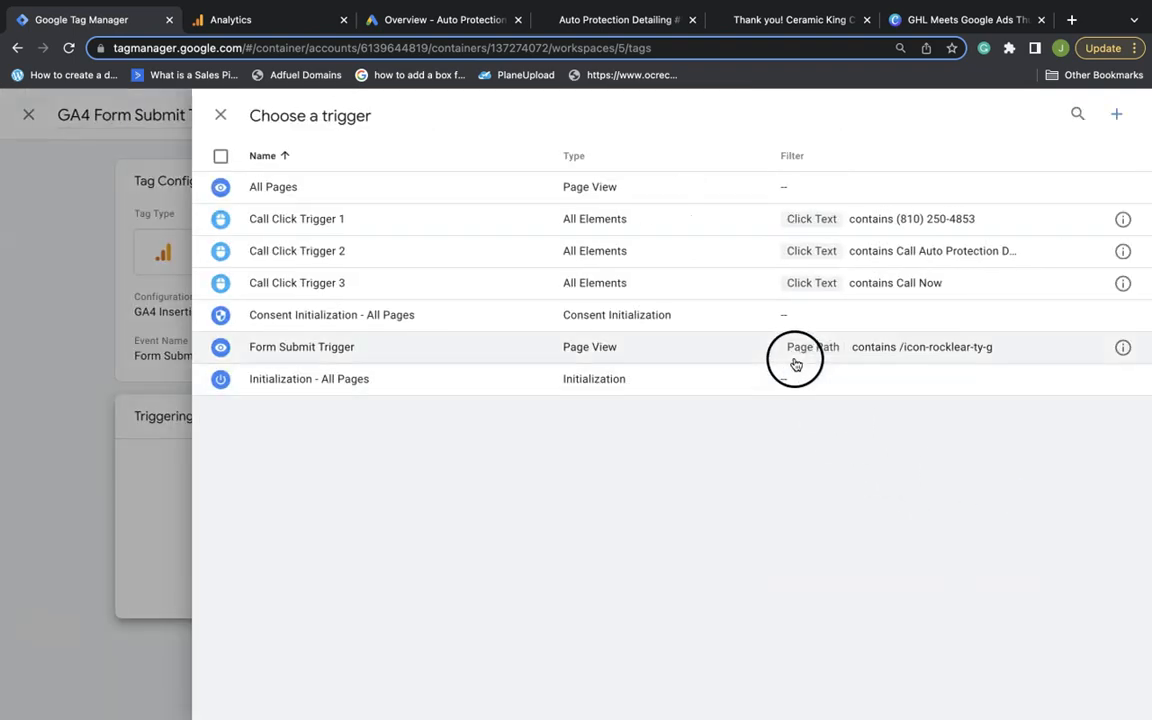
left_click(765, 346)
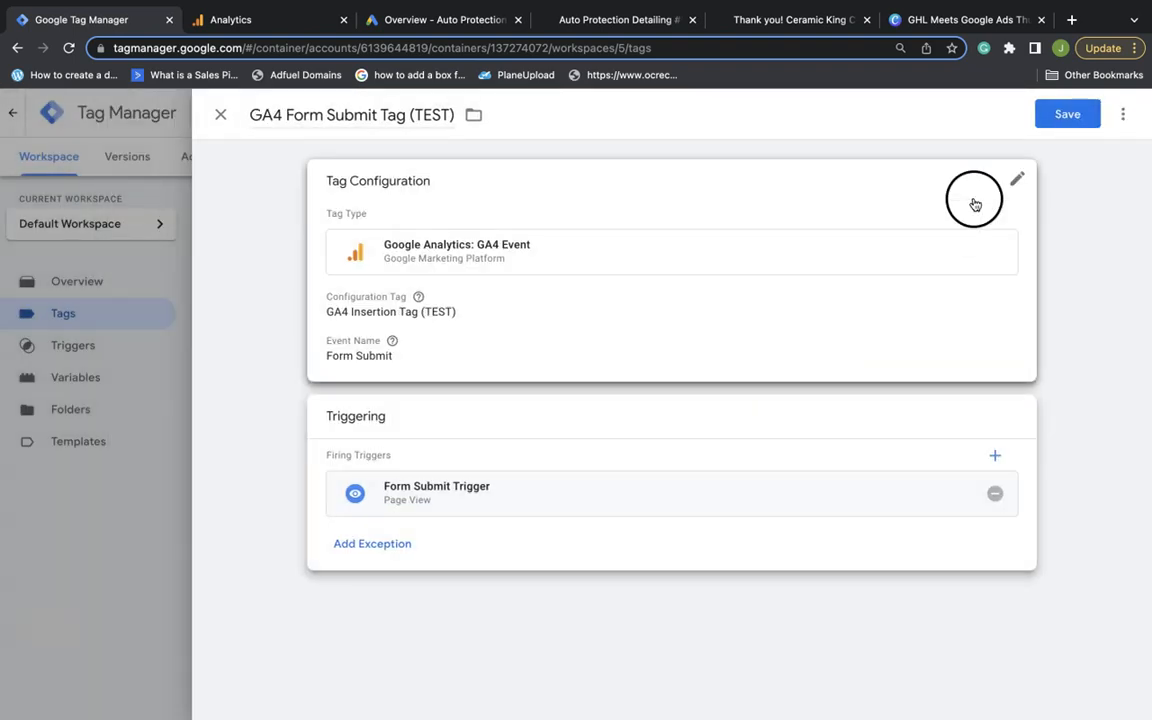
left_click(1064, 115)
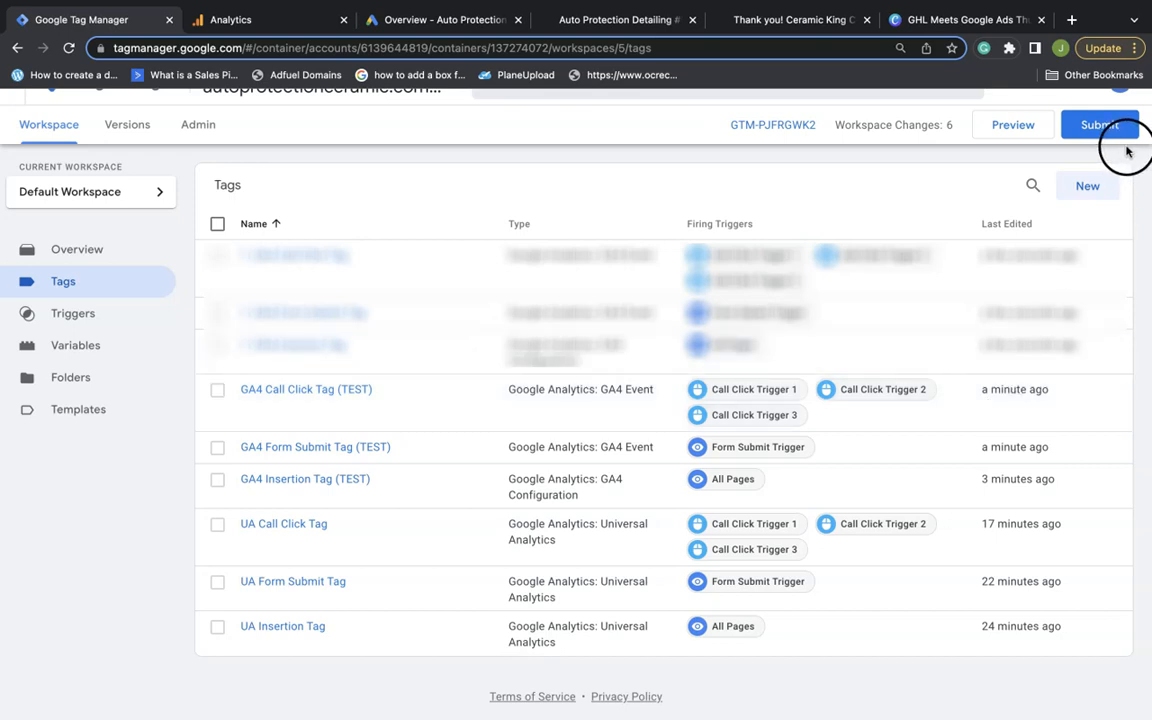
Step: Publish the workspace changes as a new container version without a name or description, and return to the workspace overview
left_click(1095, 124)
left_click(1090, 122)
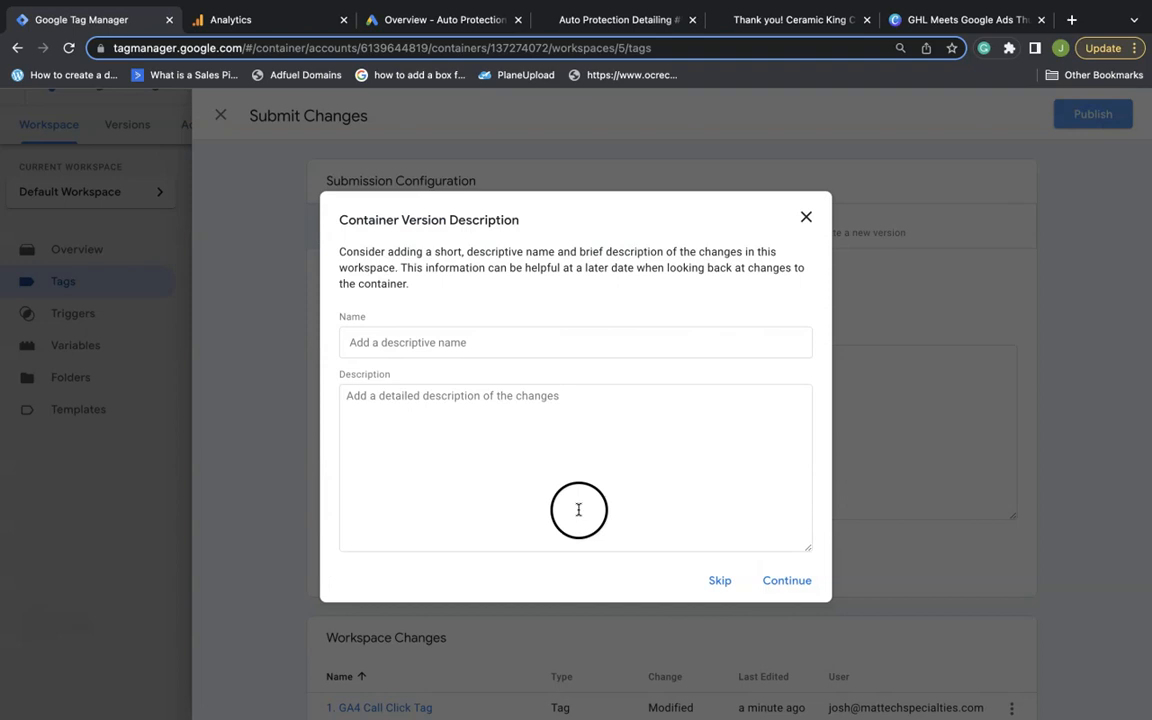
left_click(719, 580)
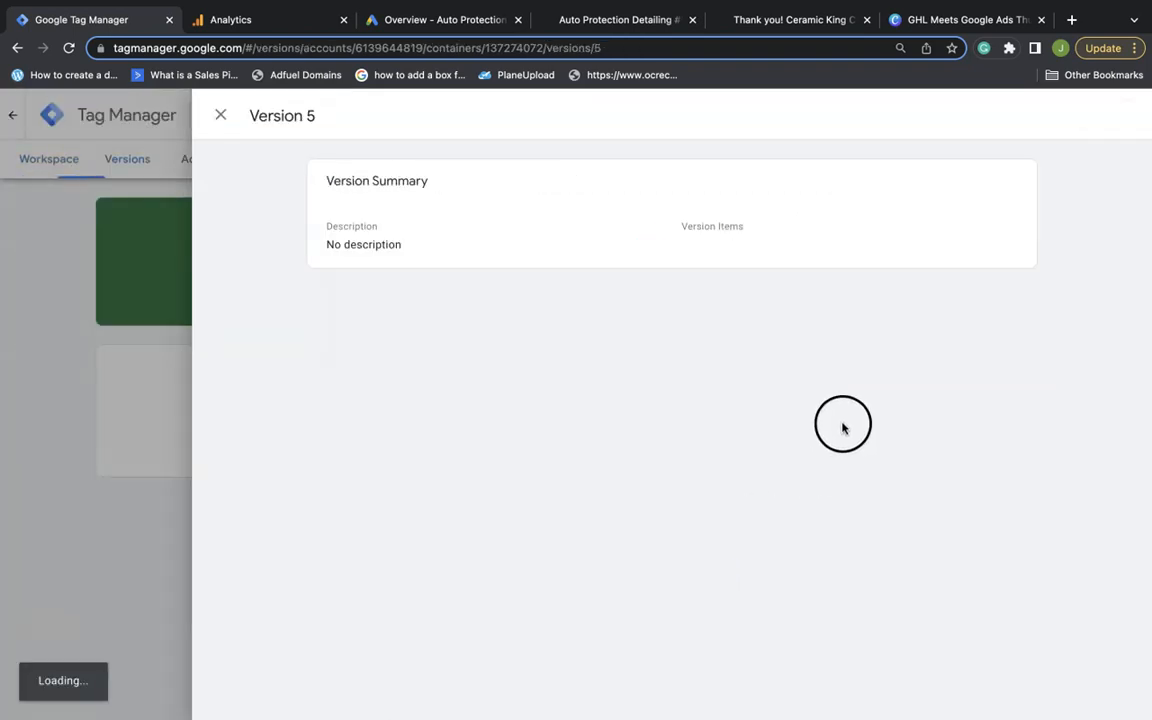
left_click(221, 115)
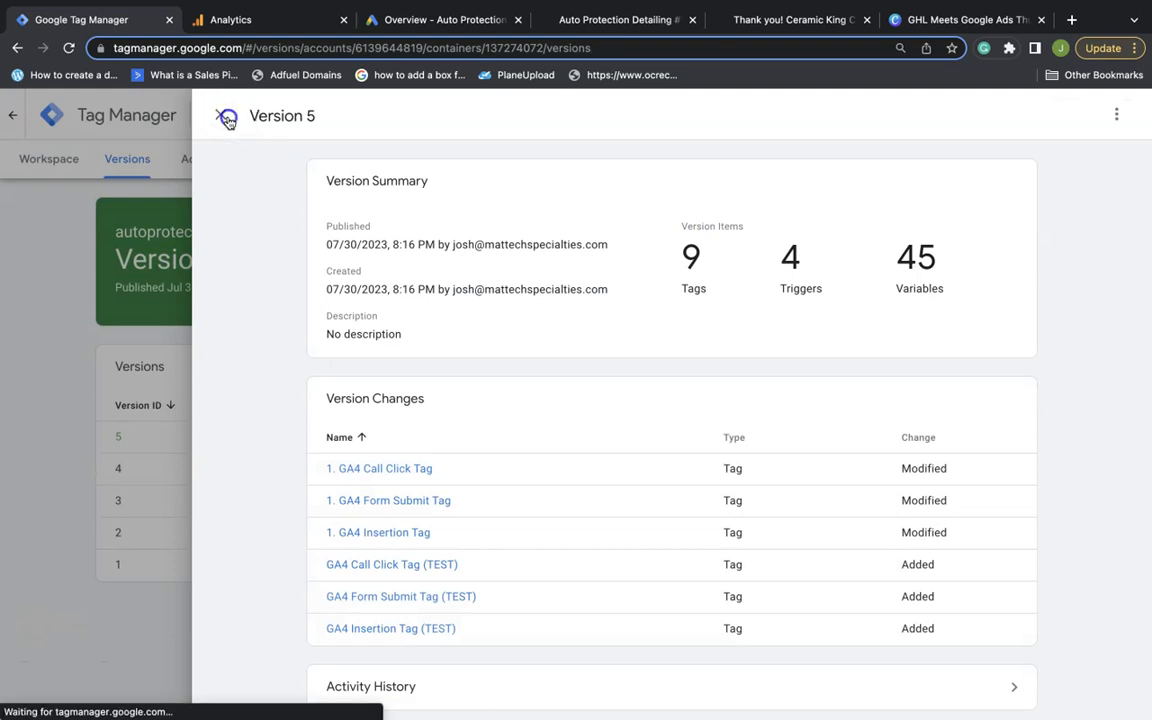
left_click(55, 162)
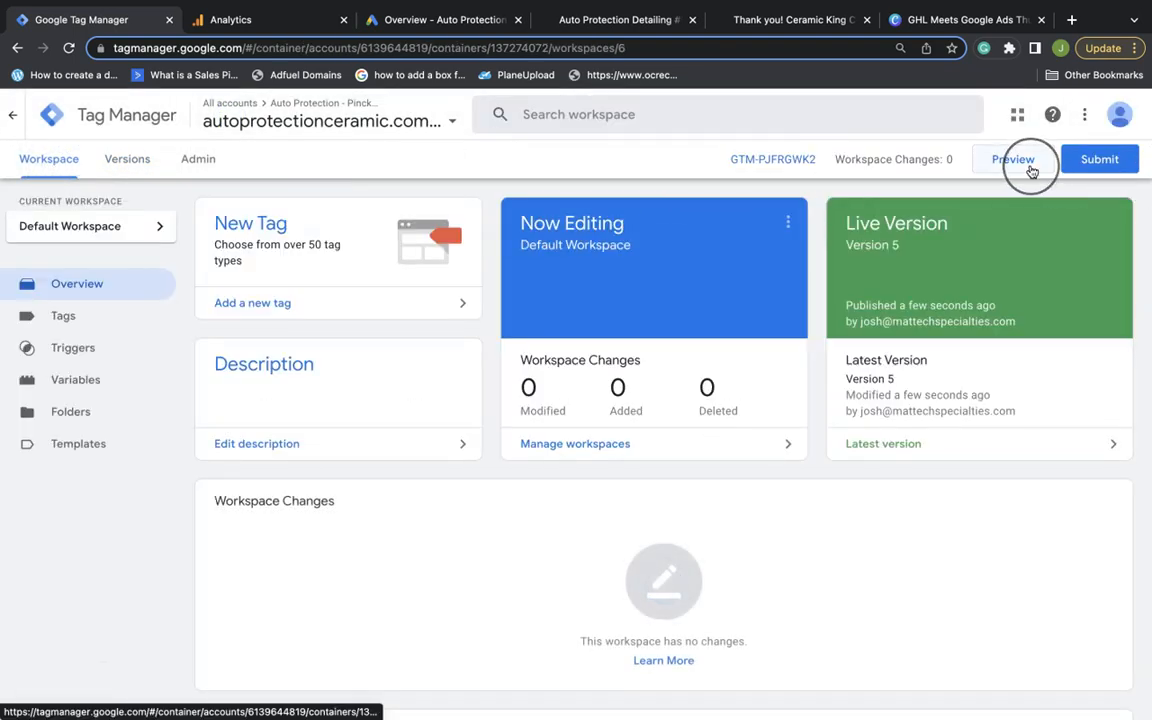
Step: Preview the container by connecting Tag Assistant to the autoprotectionceramic.com landing page, and dismiss the page's quote form popup
left_click(1030, 165)
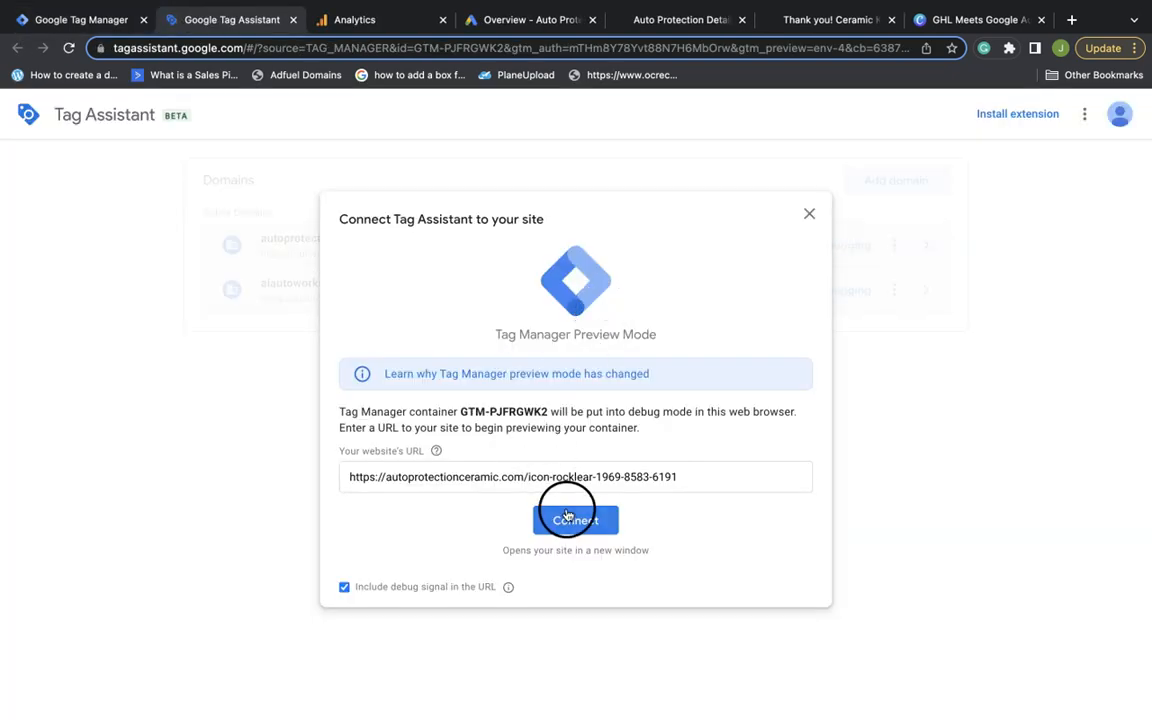
left_click(565, 527)
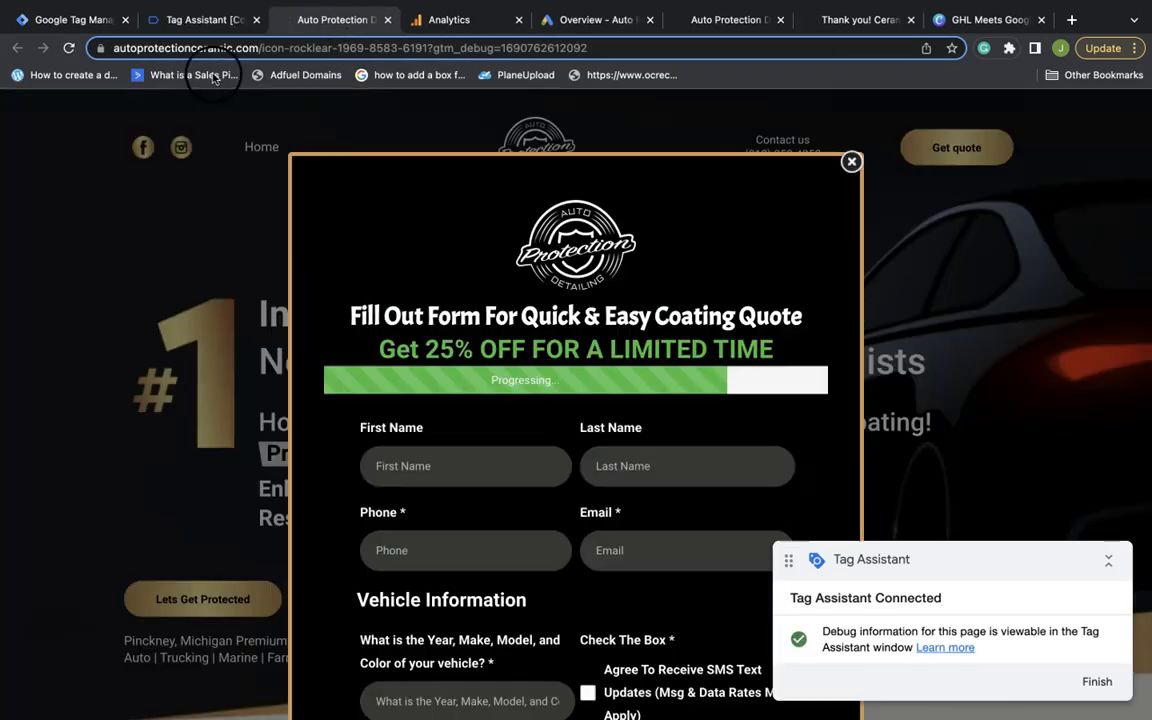
left_click(851, 162)
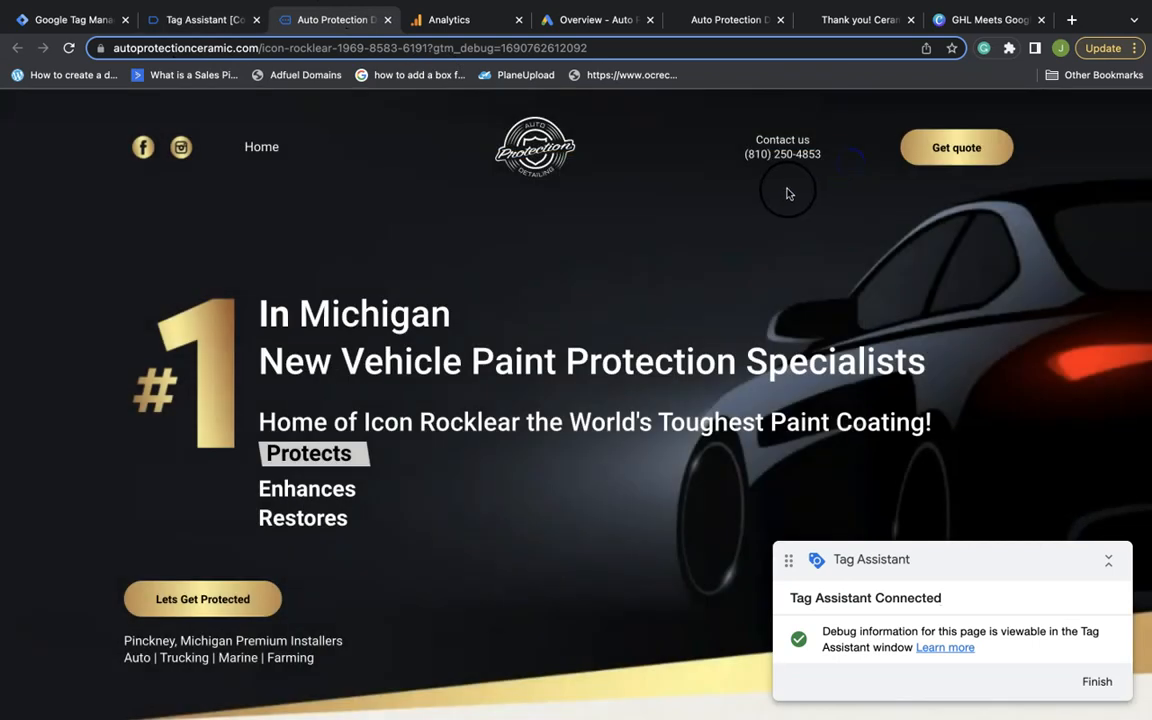
Step: Test the page's header phone number, Call Auto Protection Detailing and Call Now links, declining to open FaceTime each time
left_click(776, 158)
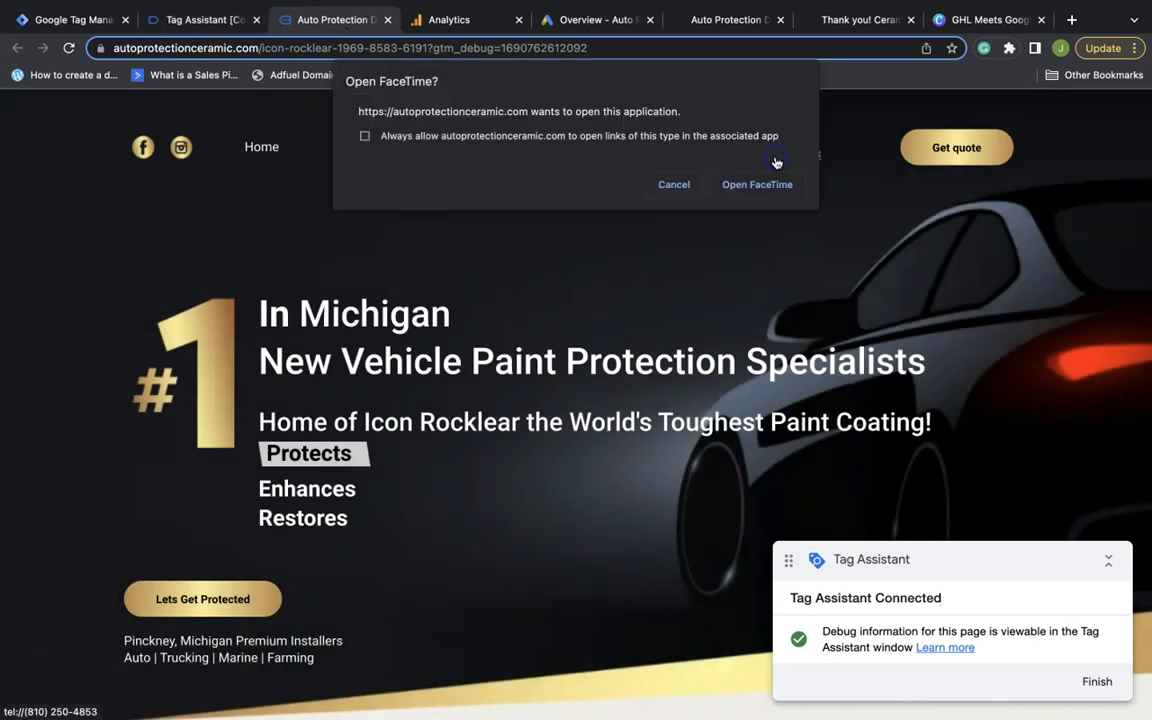
left_click(680, 189)
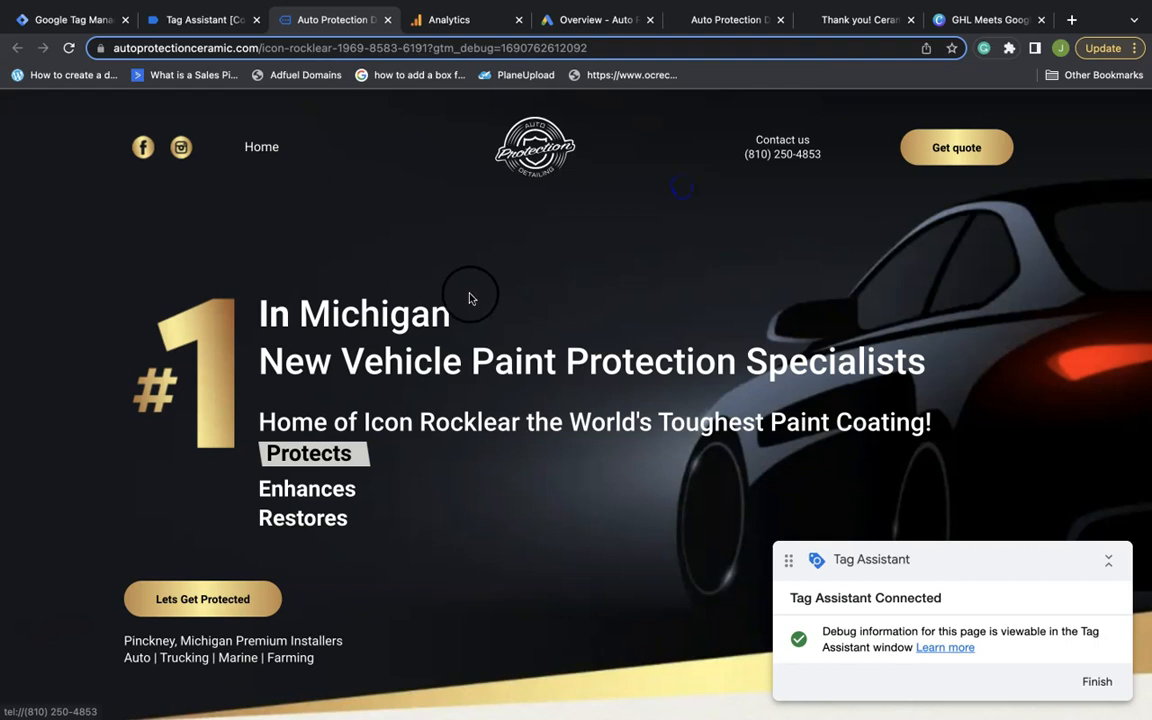
scroll(470, 298, "down", 20)
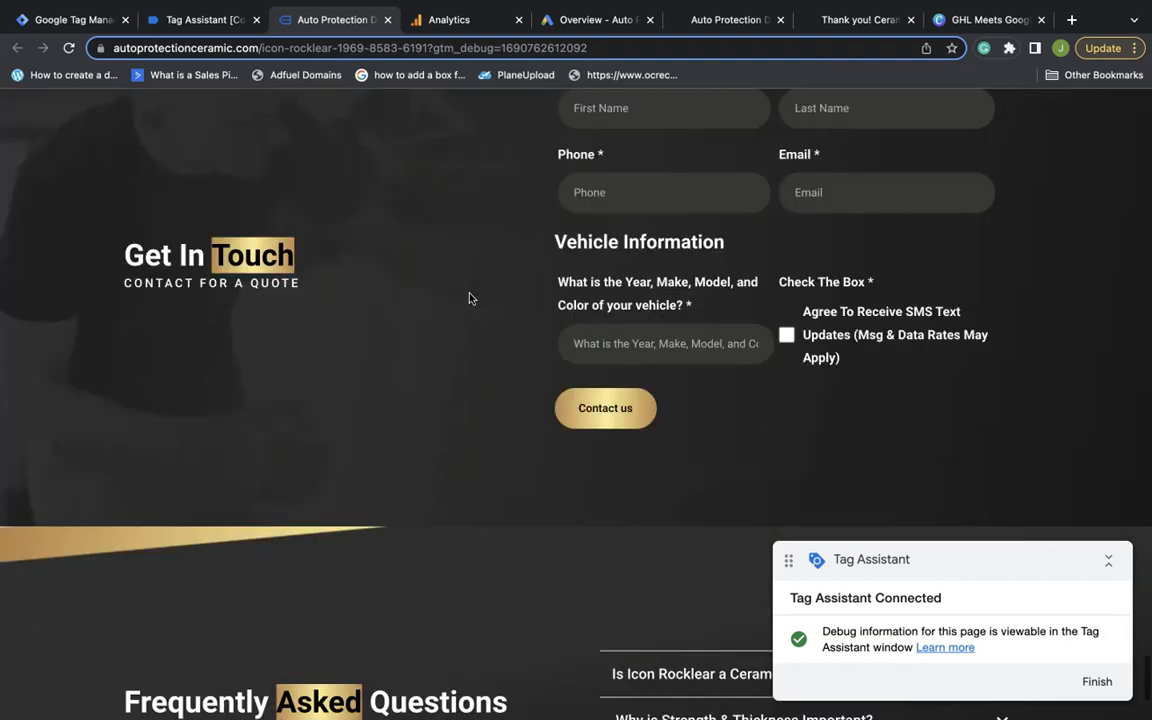
scroll(470, 298, "down", 3)
left_click(194, 546)
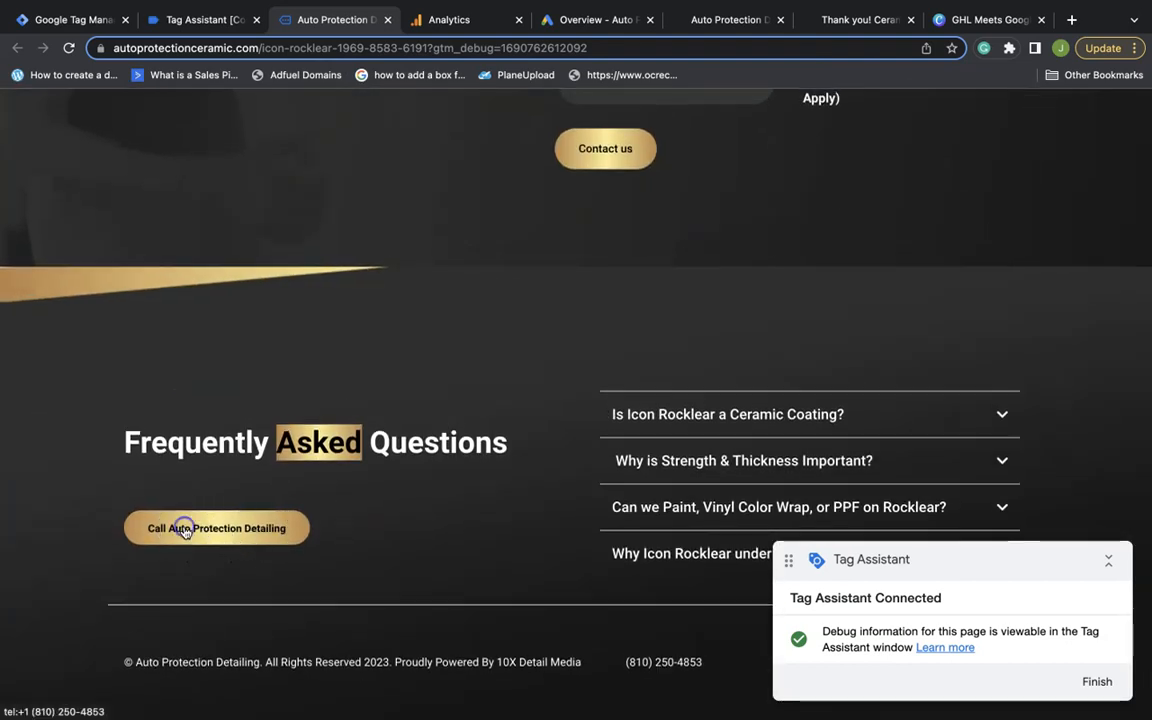
left_click(674, 186)
scroll(545, 378, "up", 15)
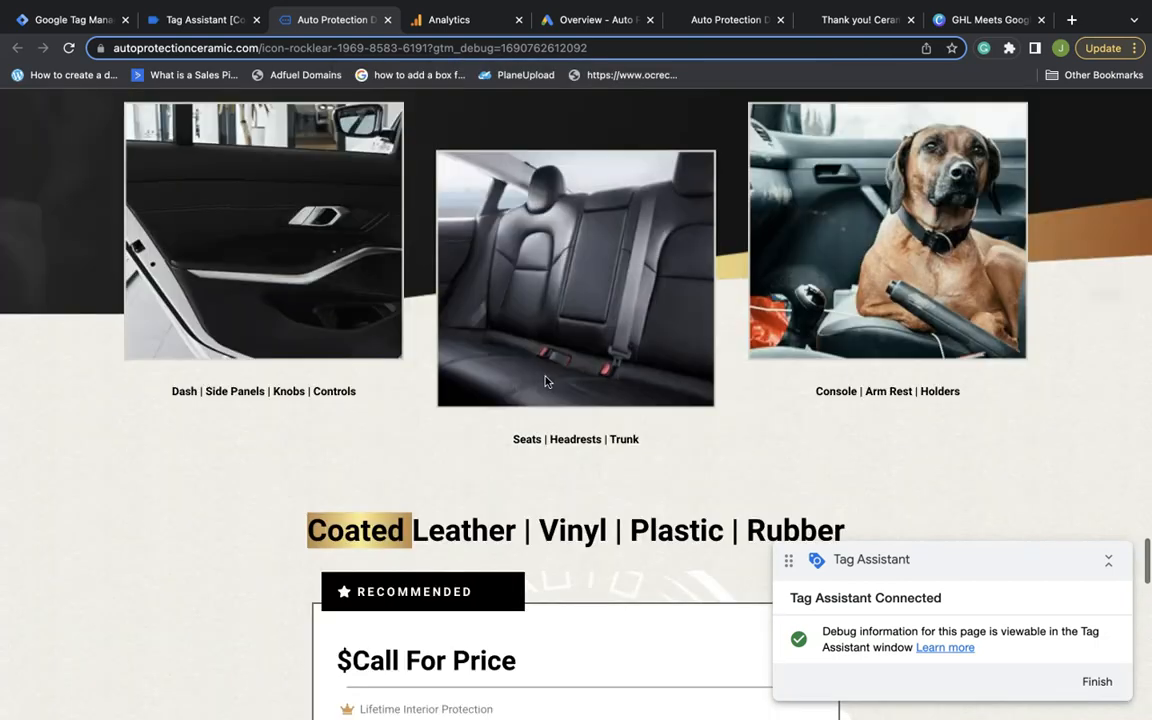
scroll(545, 381, "down", 4)
left_click(565, 550)
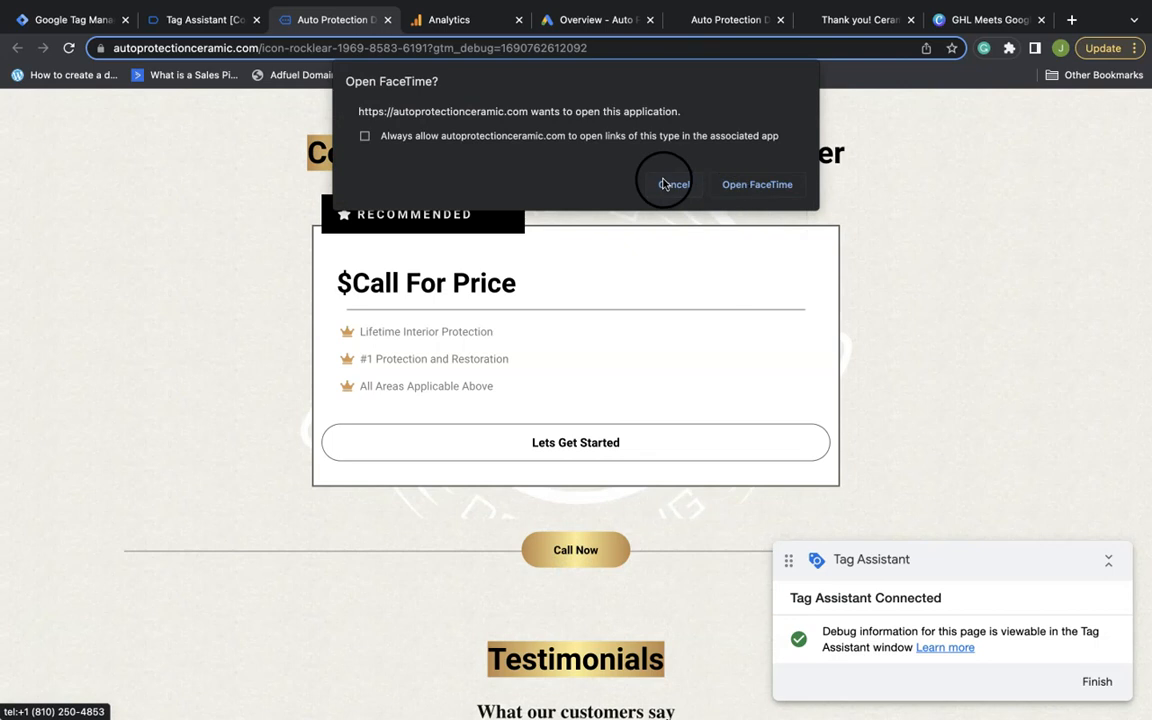
left_click(674, 184)
Step: Check in the Tag Assistant summary which tags fired for the call clicks, and return to the landing page
left_click(185, 15)
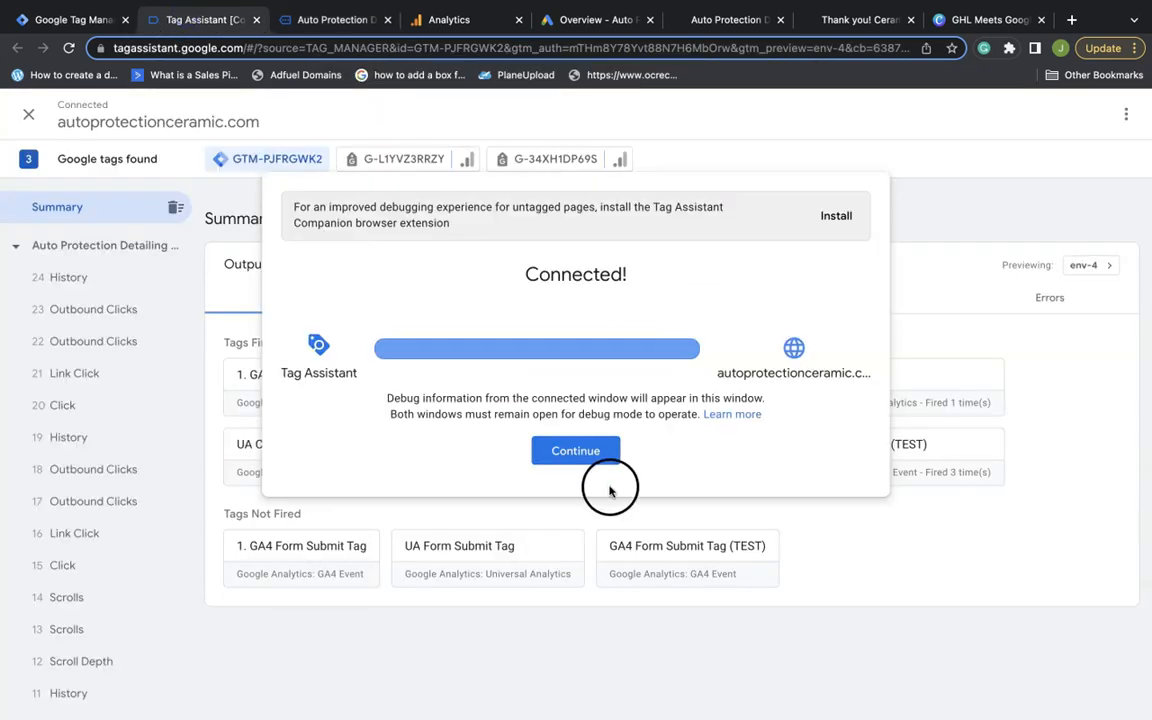
left_click(590, 450)
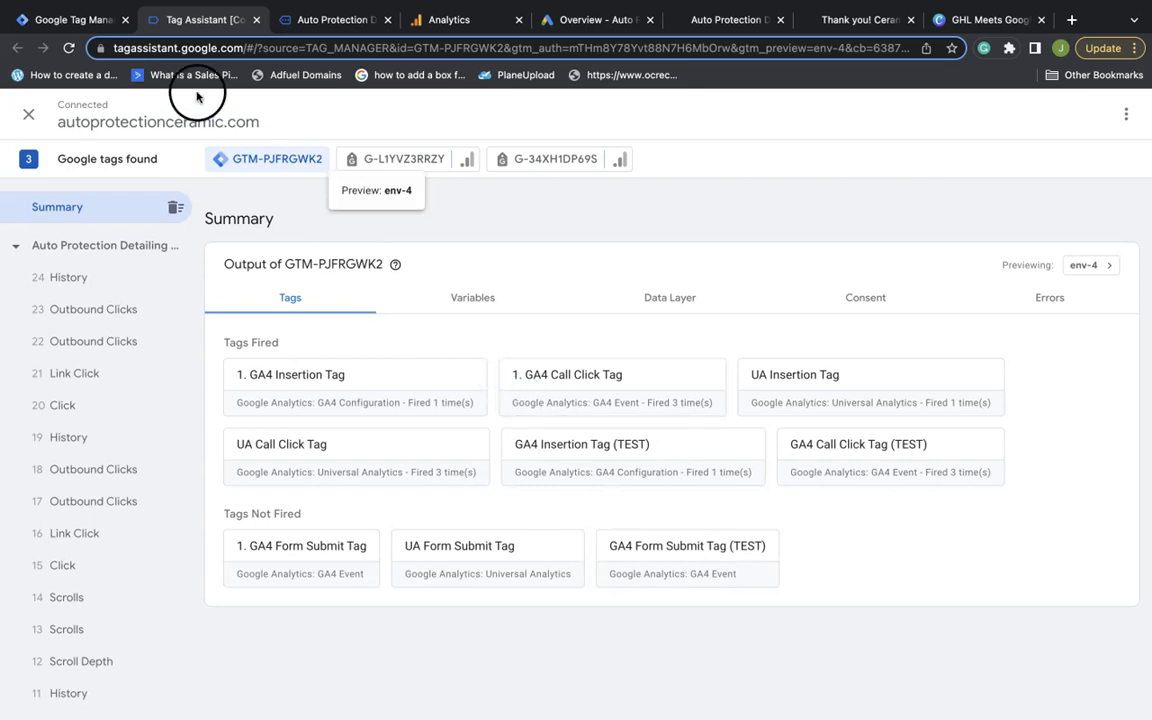
left_click(320, 22)
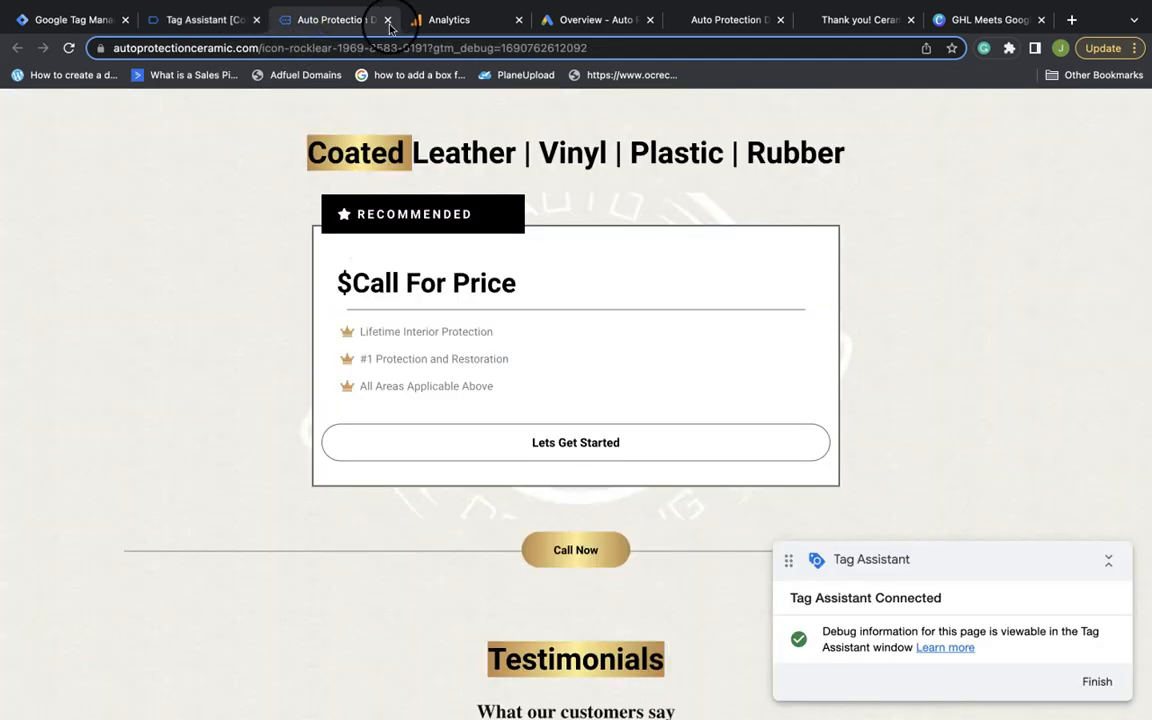
Step: Load the icon-rocklear-ty-g thank-you page in the debug session by replacing the landing page's URL path while keeping the gtm_debug parameter
left_click(427, 48)
left_click(440, 47)
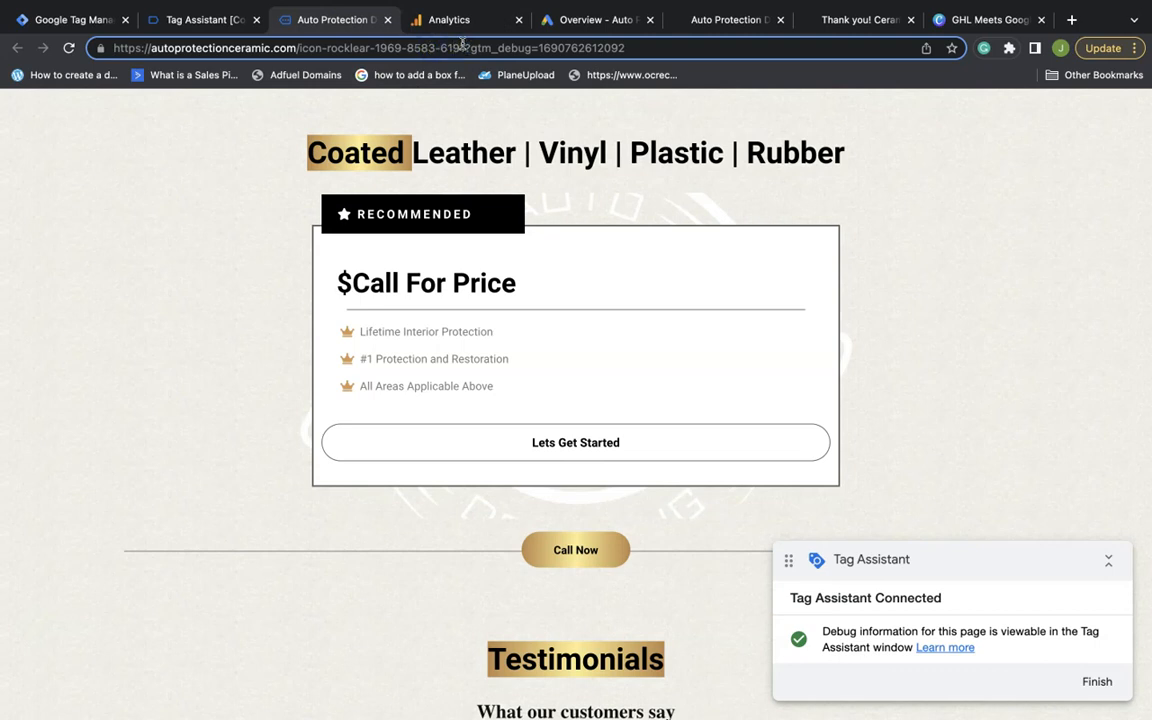
scroll(540, 530, "up", 8)
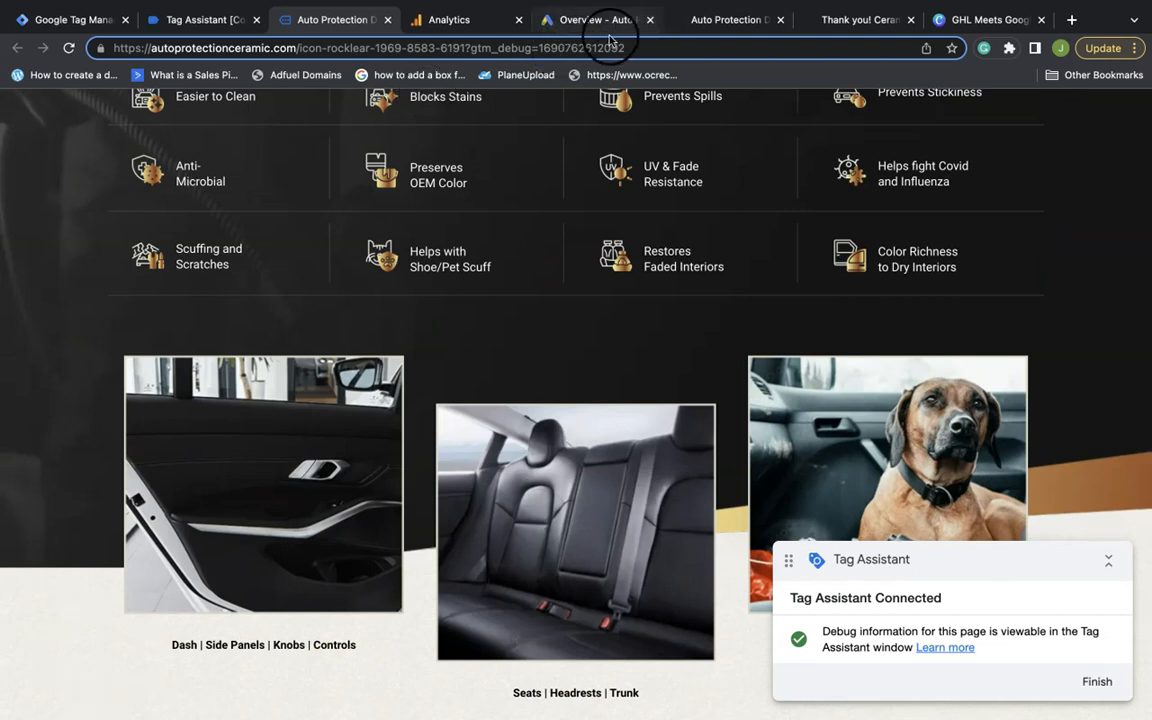
left_click(855, 20)
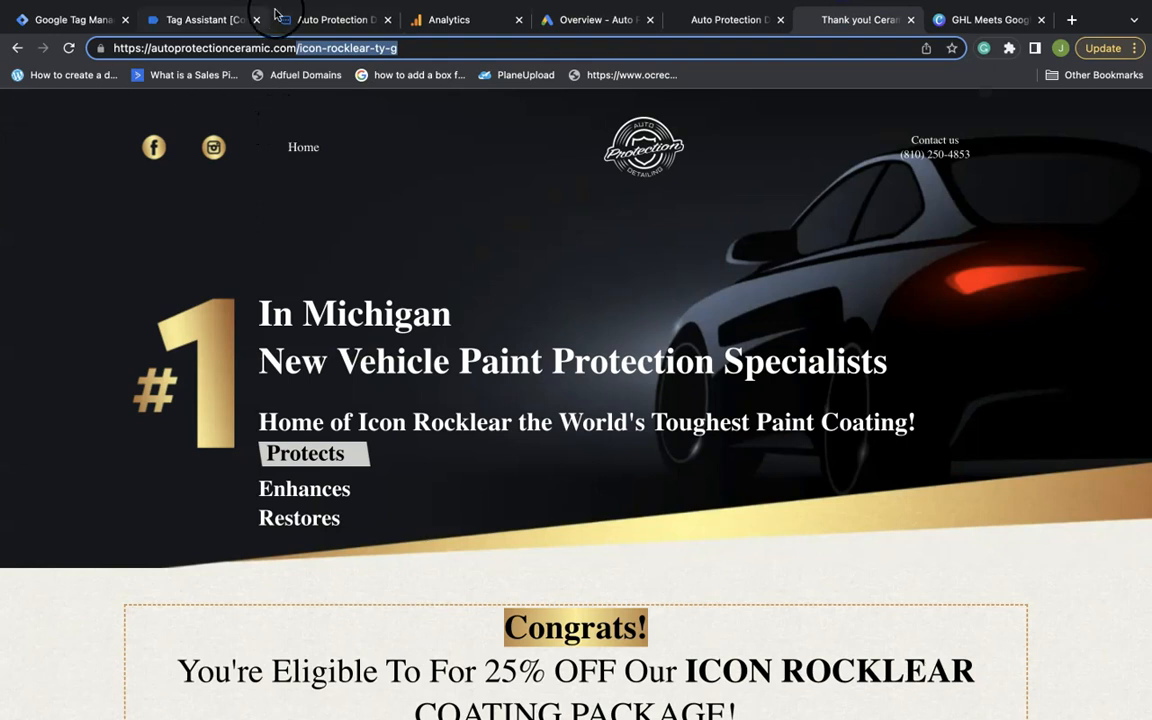
left_click(320, 22)
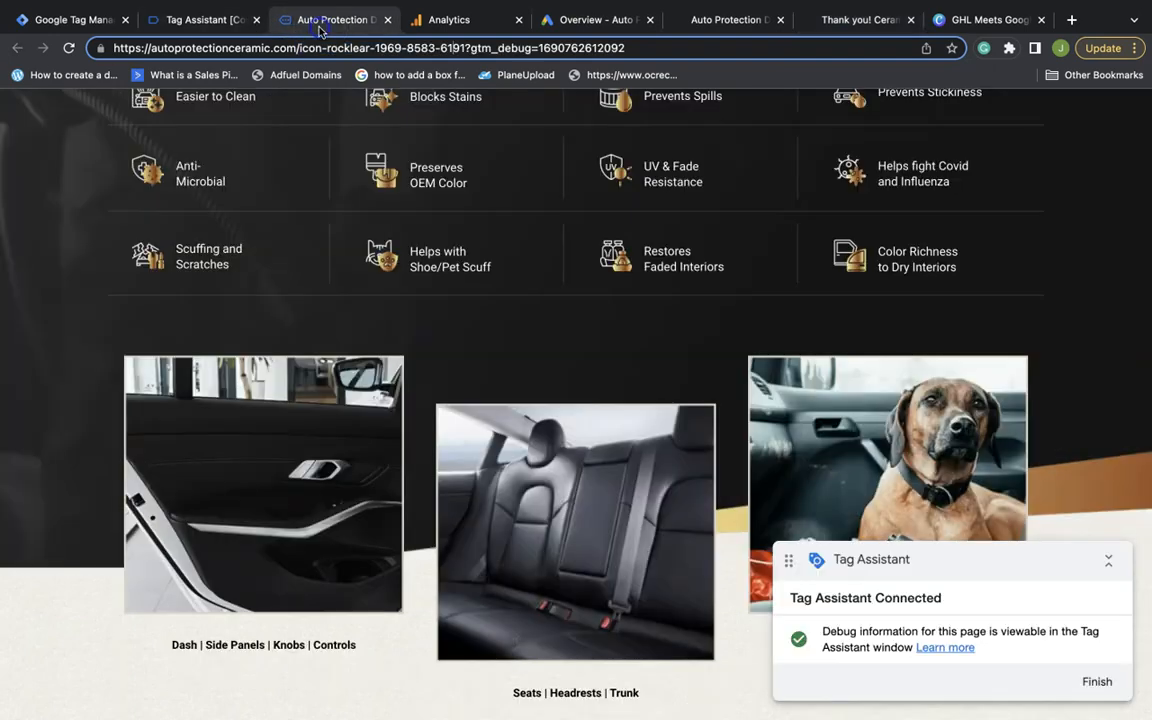
left_click(460, 48)
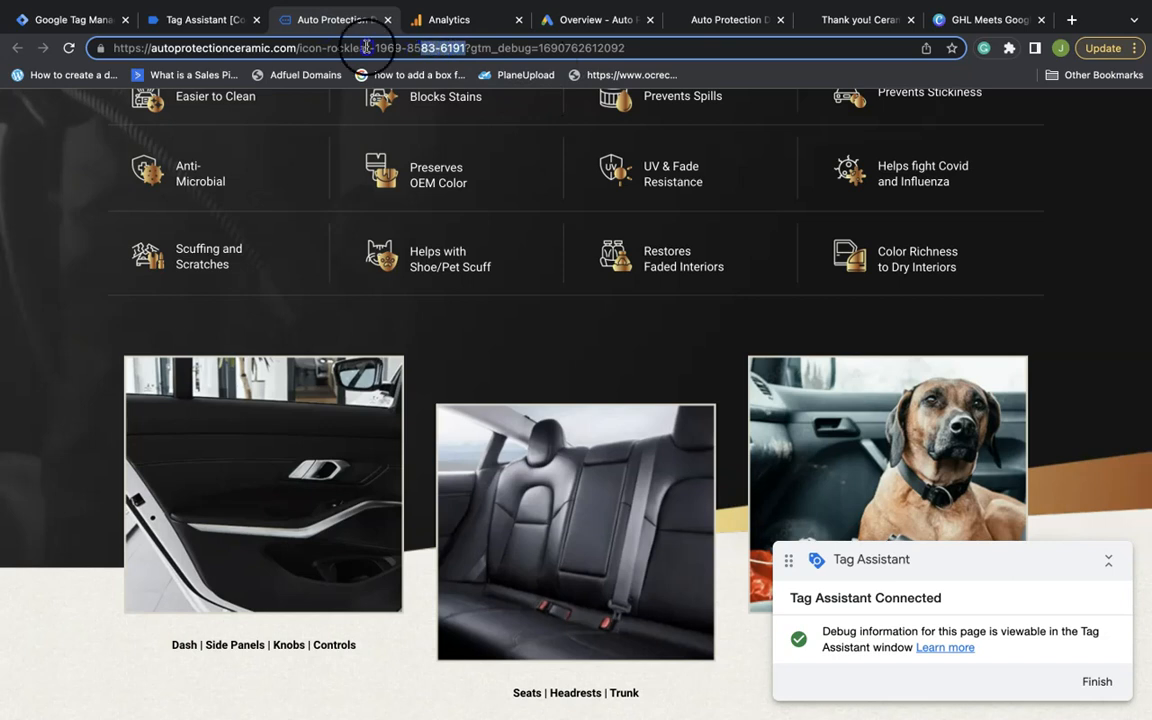
left_click_drag(366, 47, 297, 42)
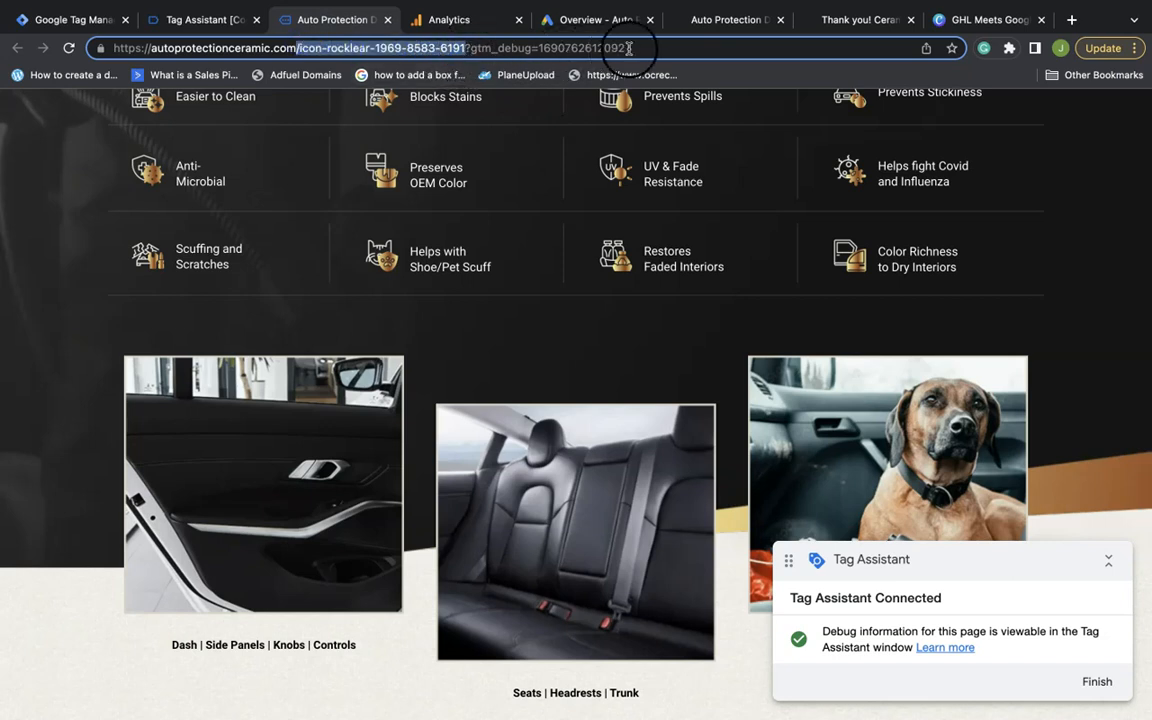
type("icon-rocklear-ty-g")
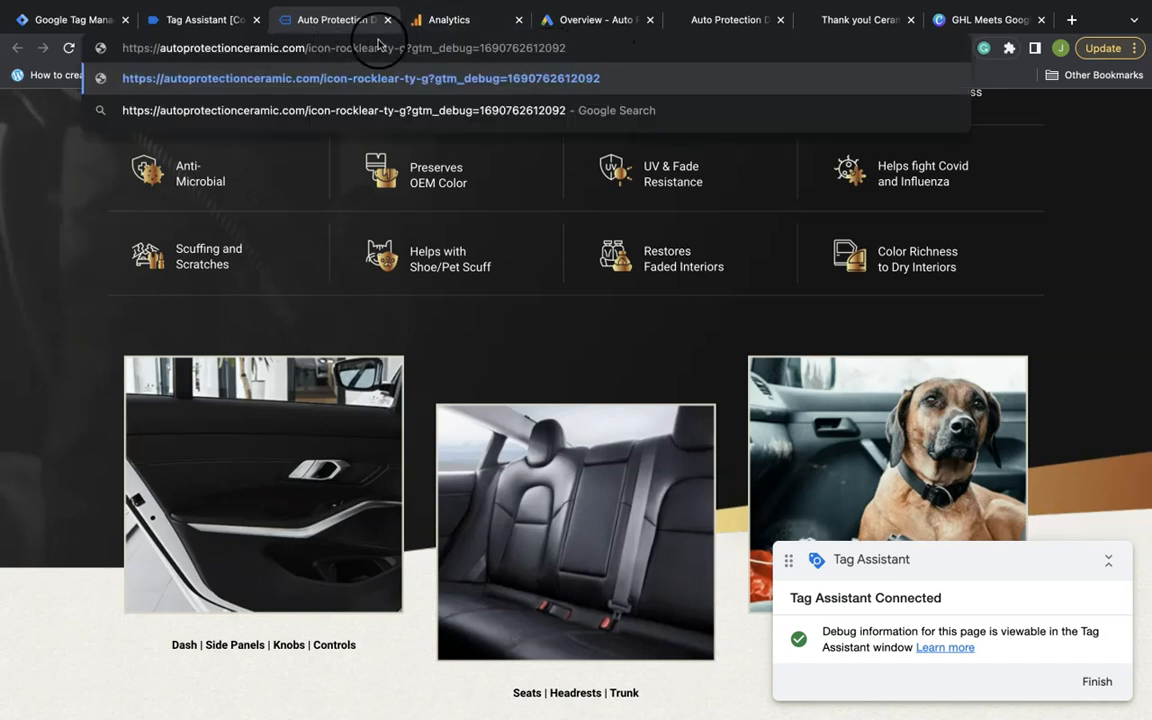
key("Return")
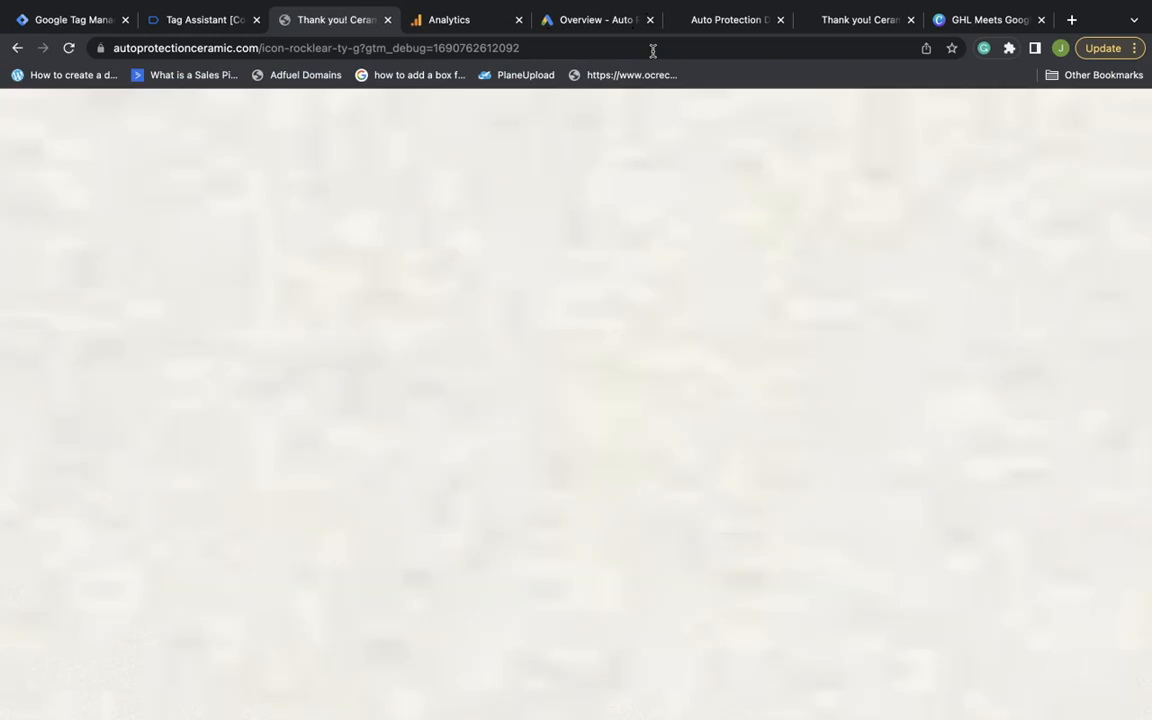
Step: Check in the Tag Assistant summary which tags fired for the thank-you page, close the debug session's pages and return to Tag Manager
left_click(219, 21)
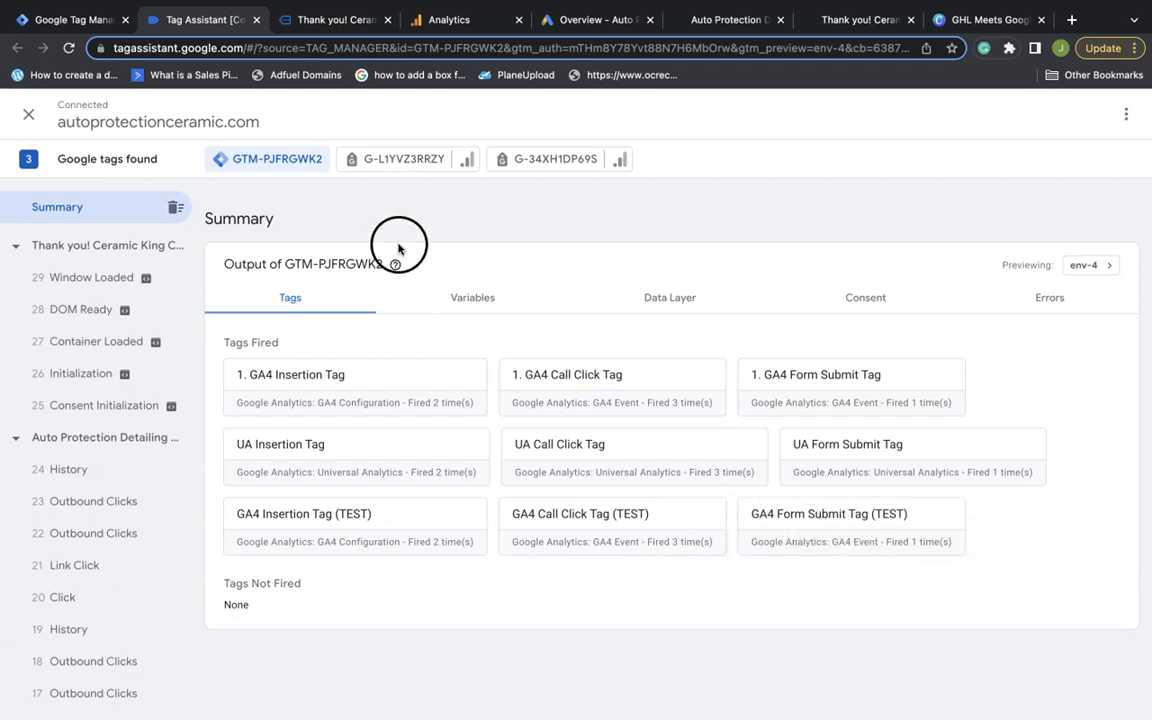
left_click(257, 20)
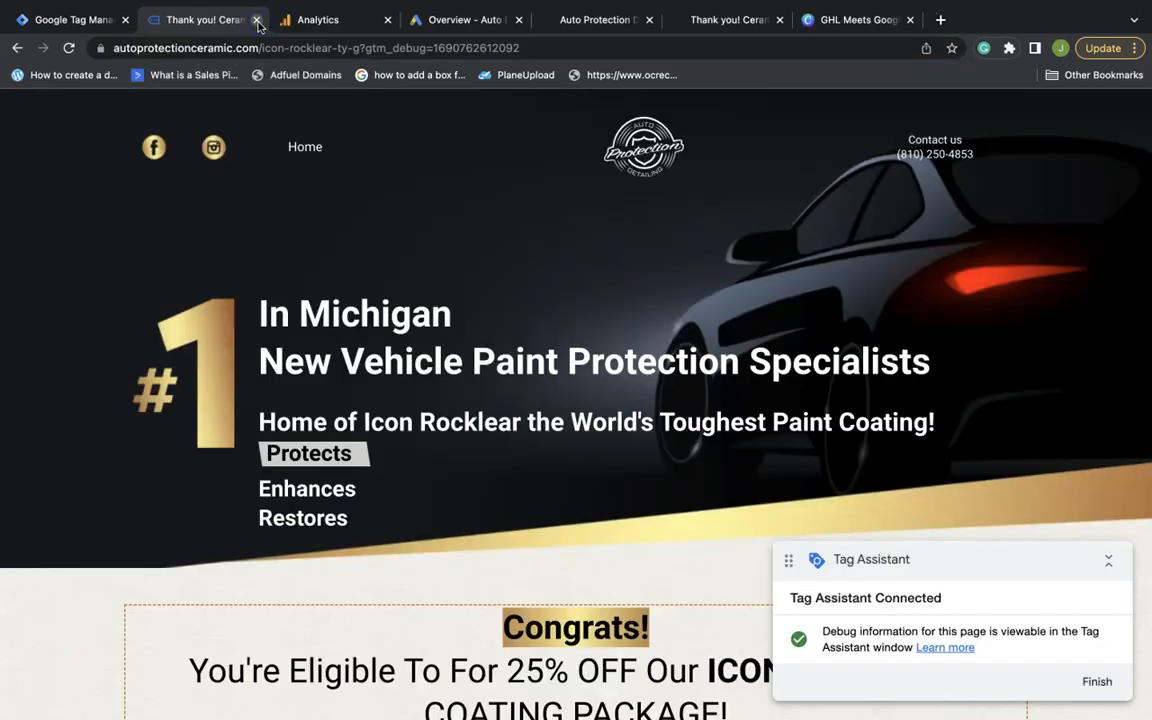
left_click(257, 20)
left_click(88, 22)
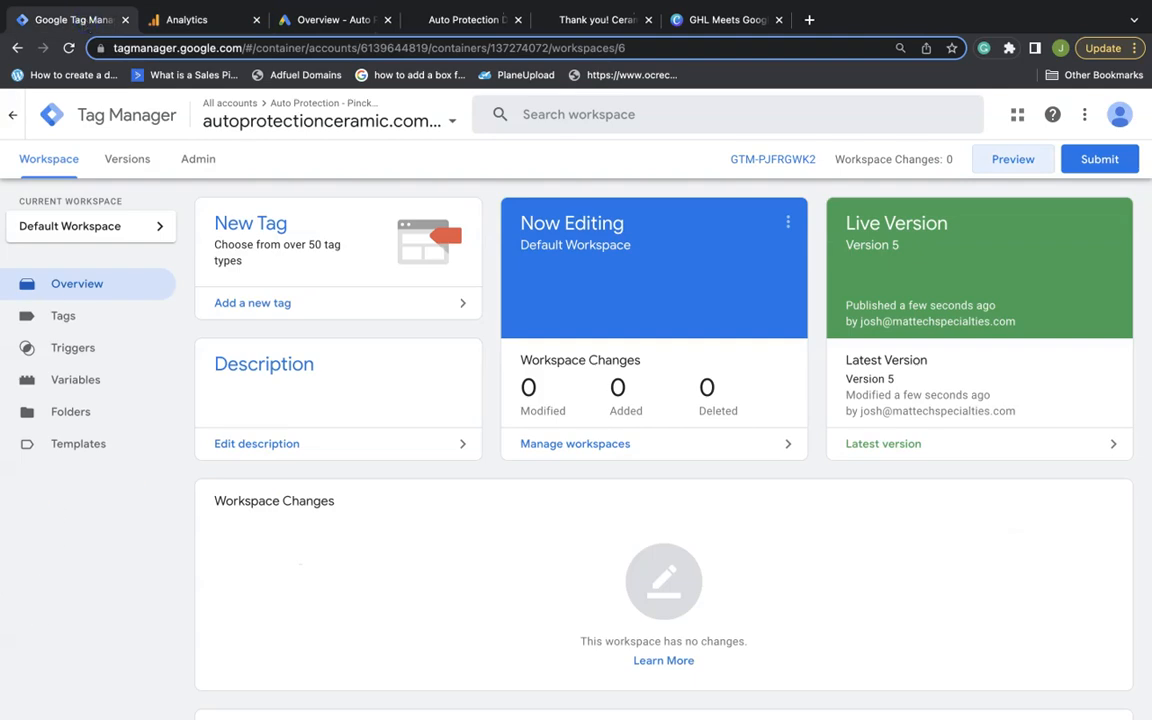
Step: In Google Analytics, close the web stream details and finish the data collection setup, continuing to the property's Home page
left_click(282, 25)
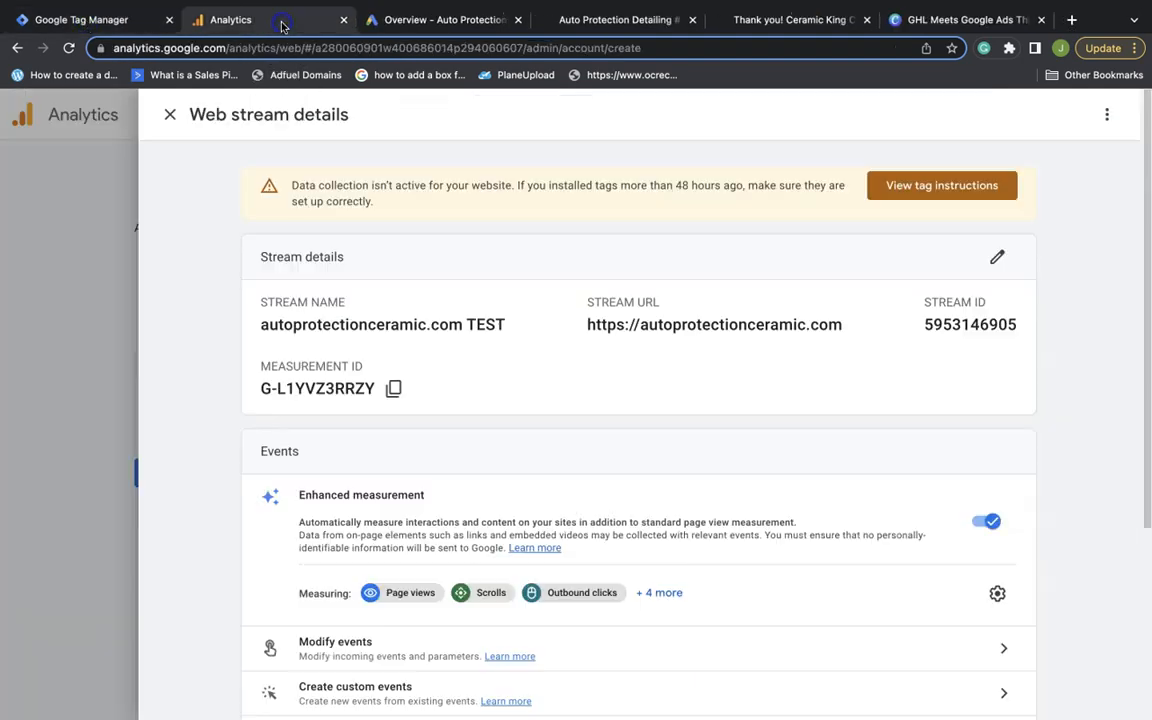
left_click(170, 114)
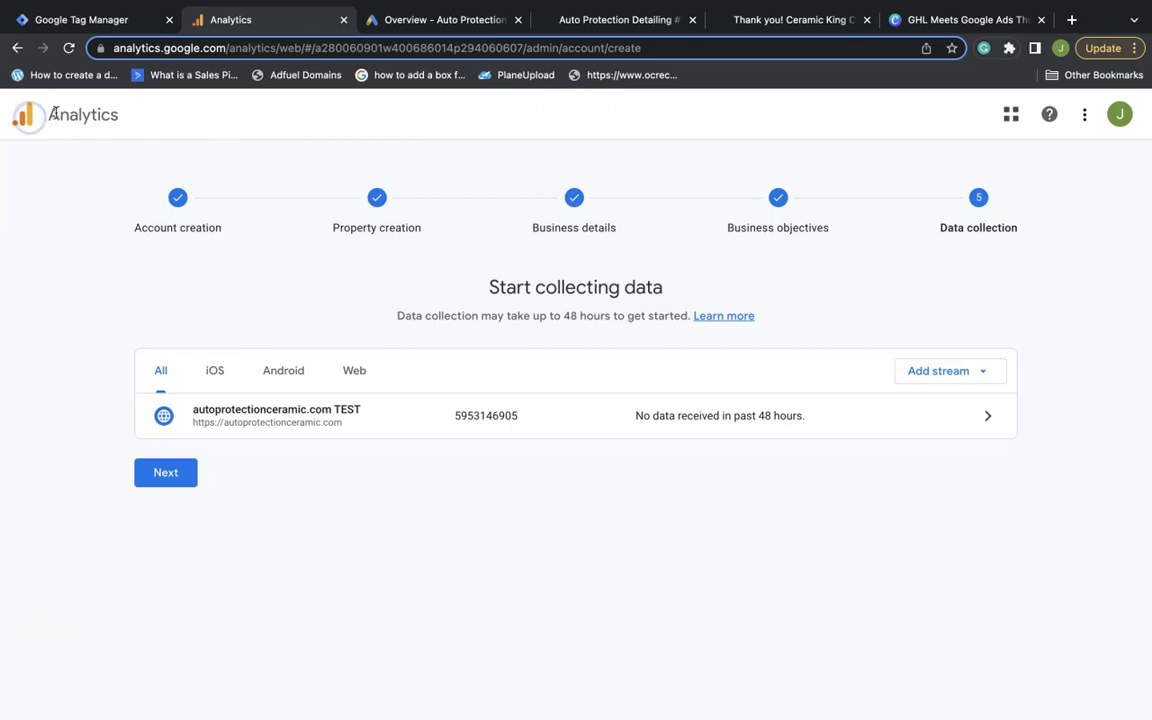
left_click(164, 474)
scroll(490, 456, "down", 1)
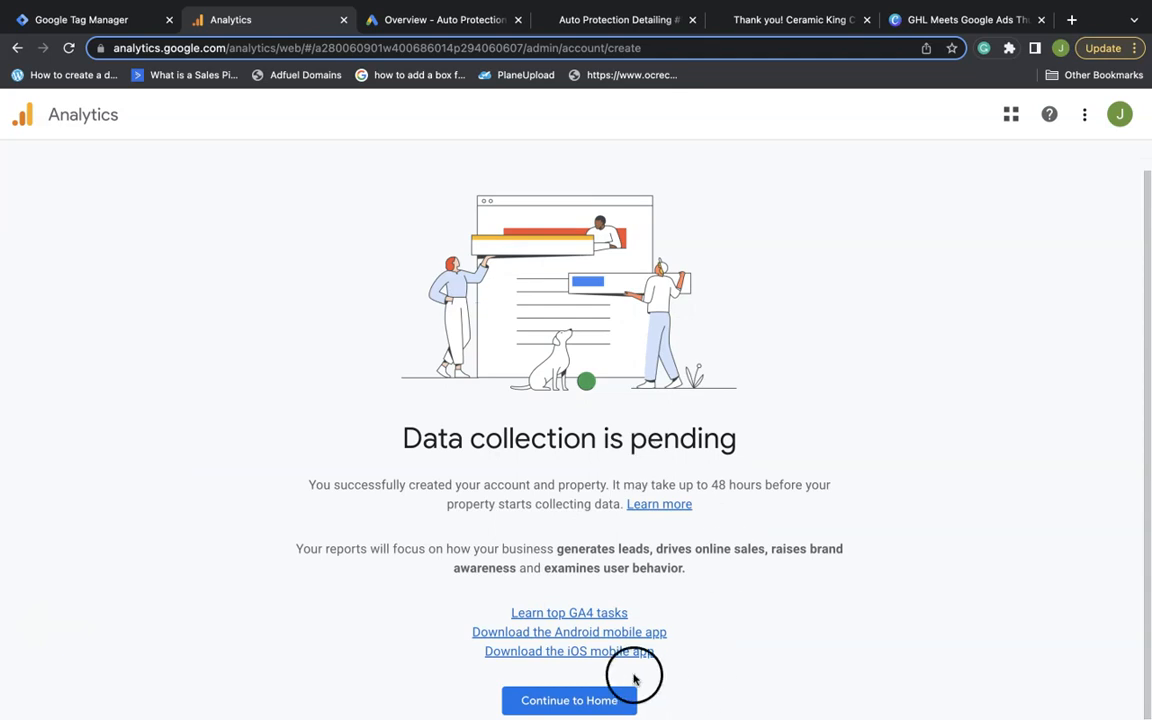
left_click(611, 697)
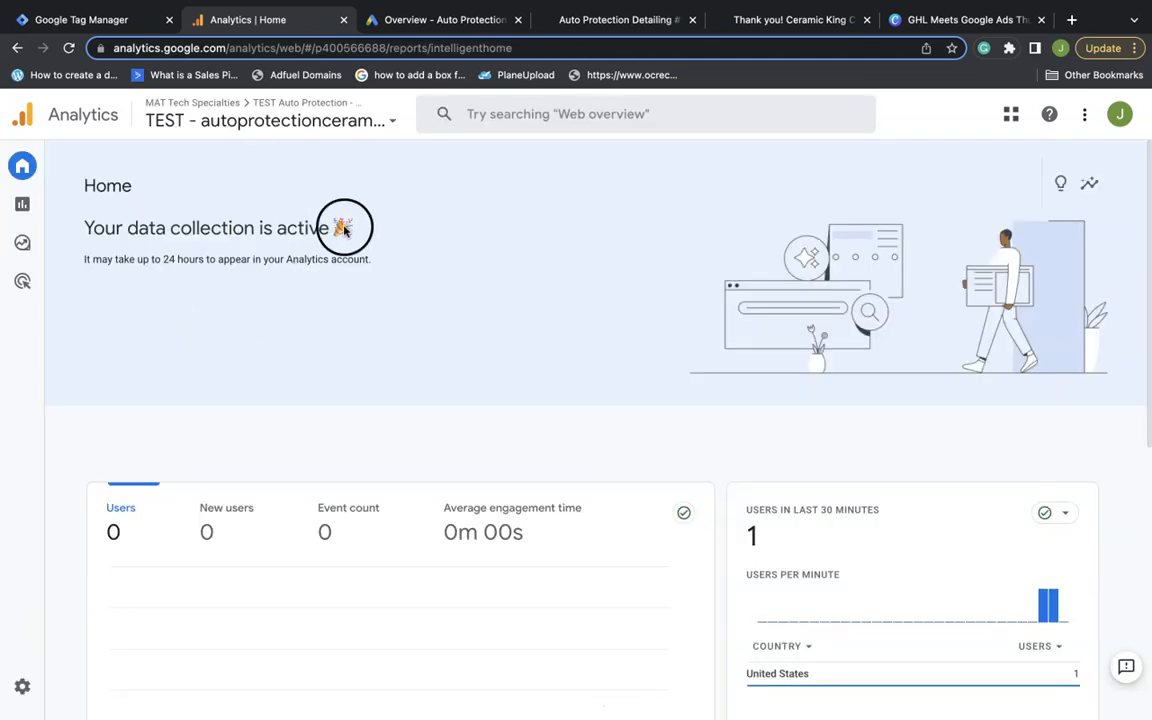
Step: Switch to the Universal Analytics property of the first listed Auto Protection account, using its All Web Site Data view
left_click(325, 118)
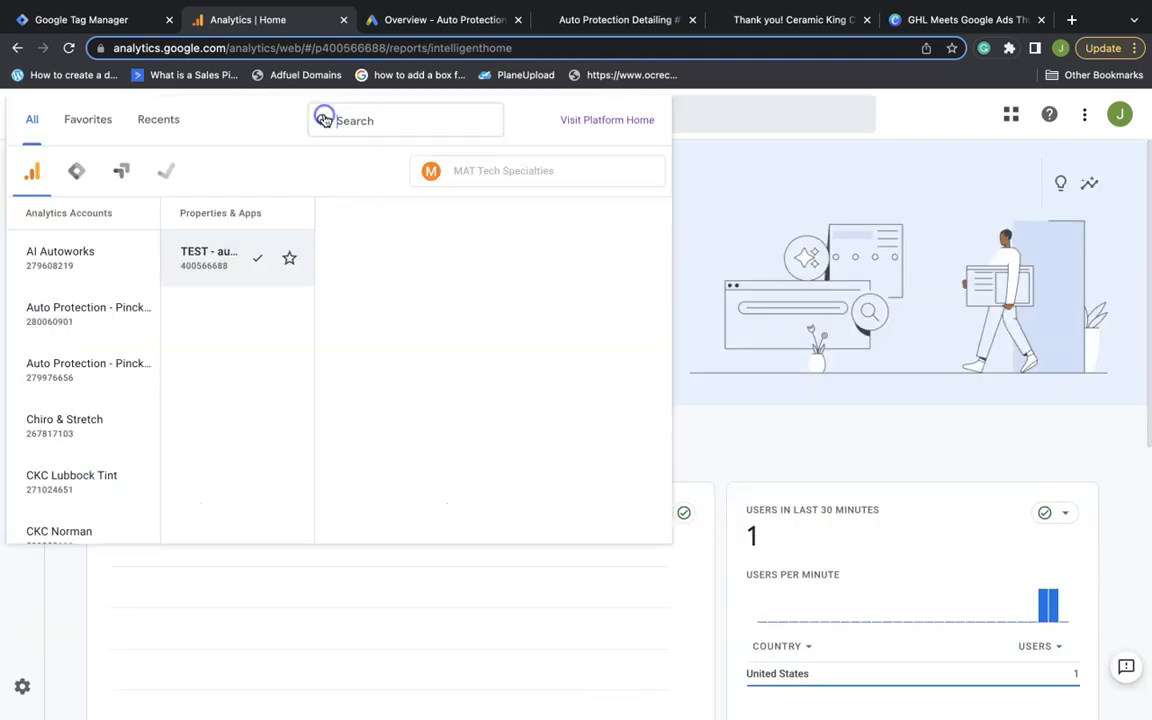
left_click(149, 305)
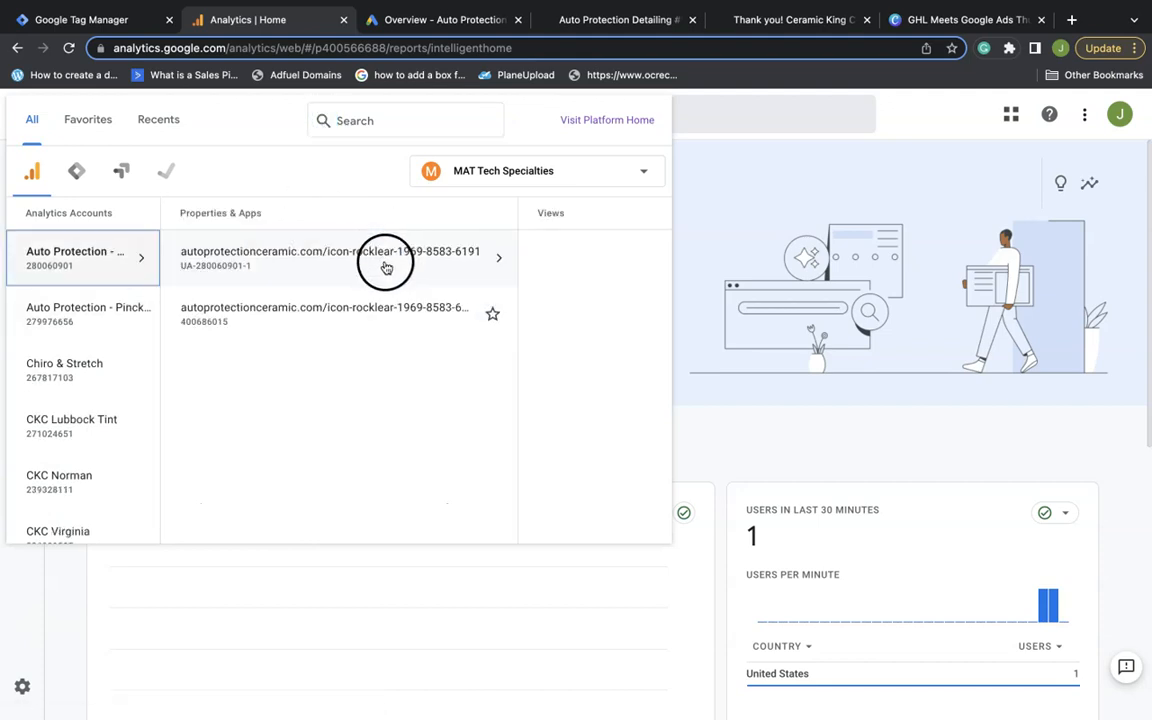
left_click(385, 265)
left_click(499, 252)
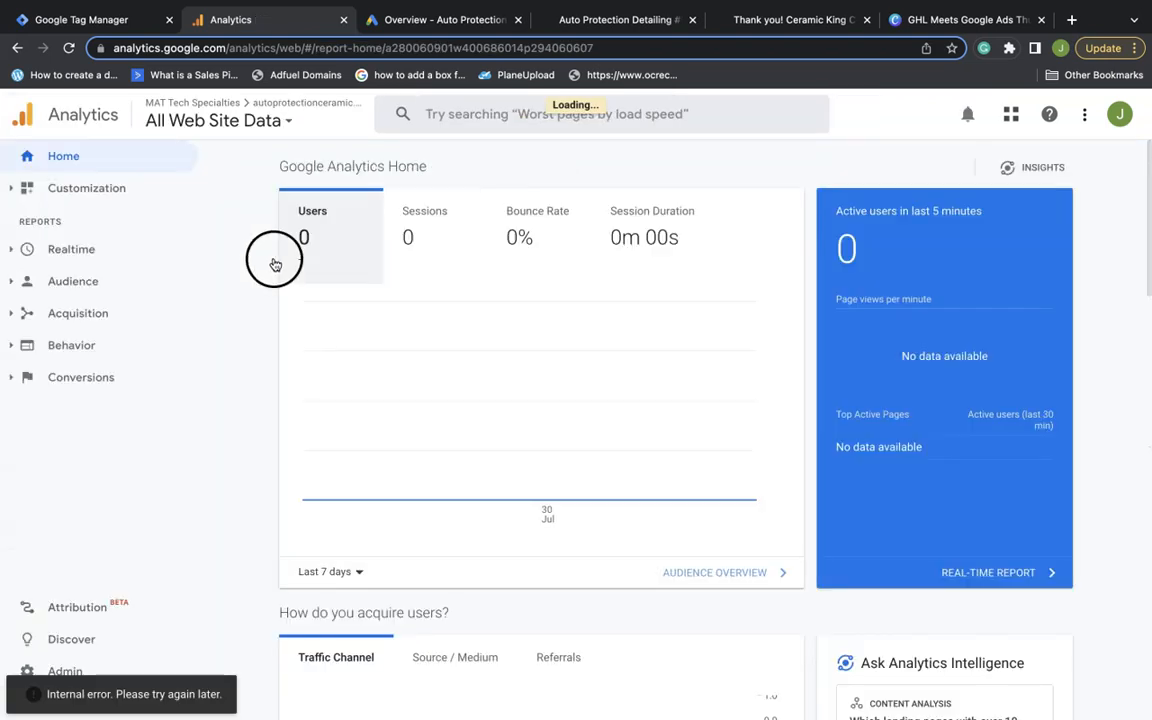
Step: Open the GA4 Setup Assistant in the Universal Analytics property's admin settings and review its setup options
left_click(115, 665)
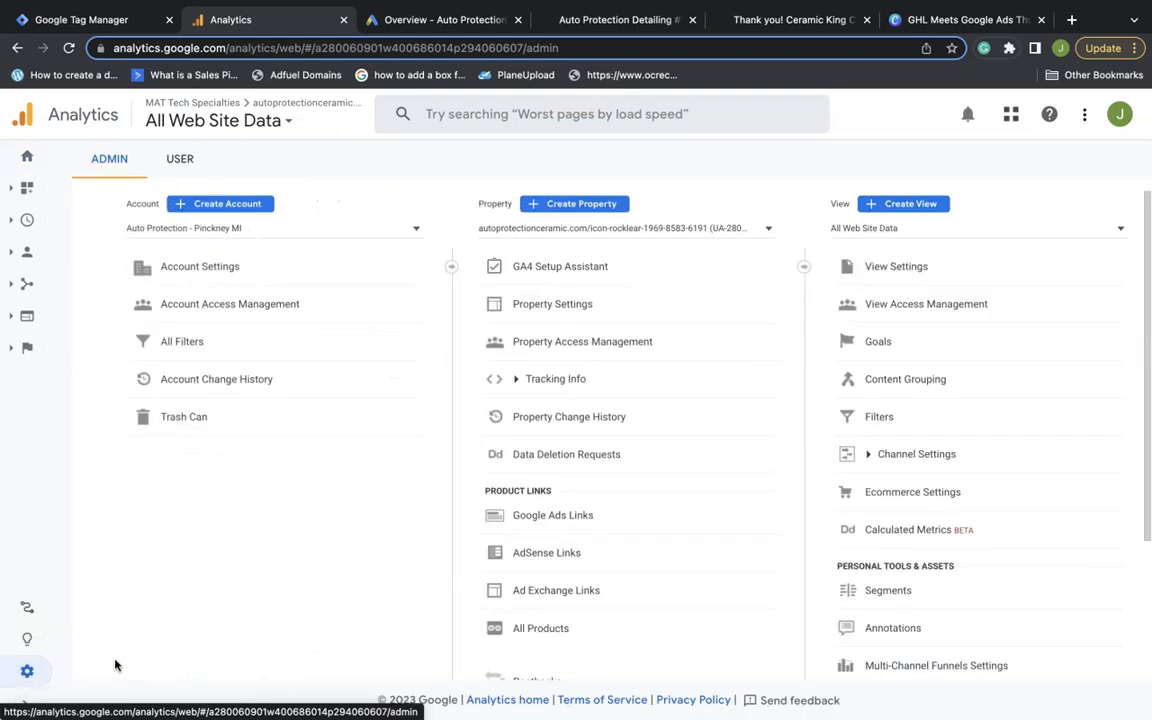
left_click(530, 267)
scroll(455, 342, "up", 1)
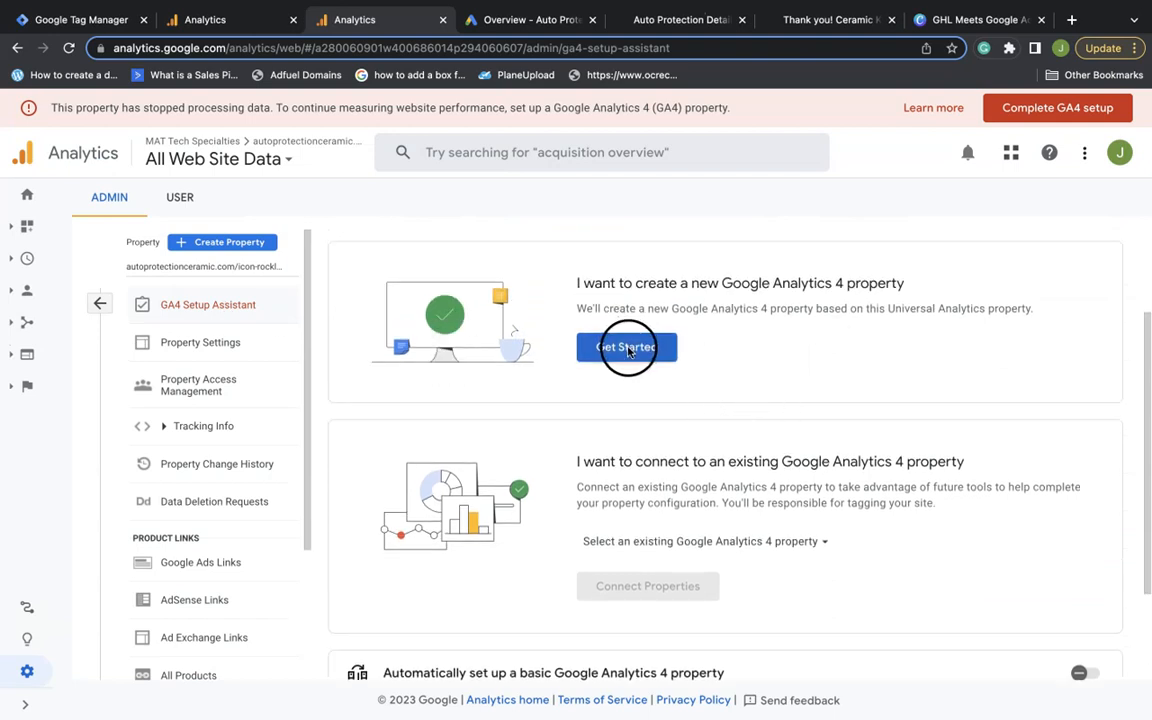
scroll(628, 350, "down", 1)
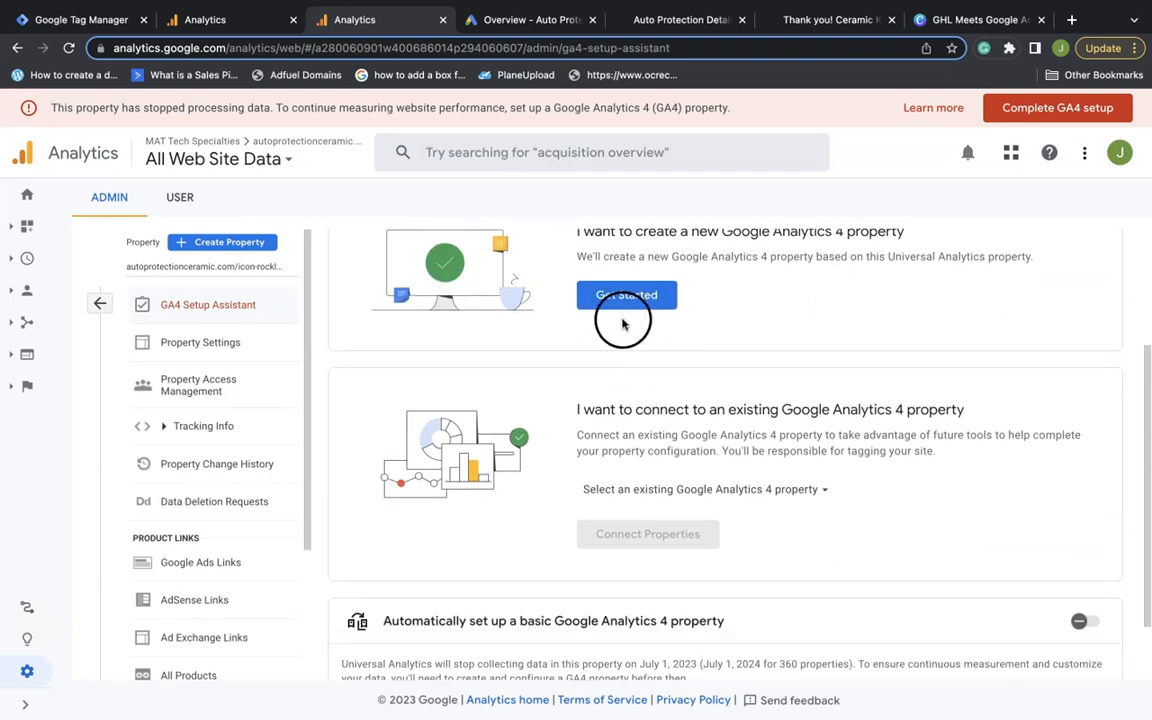
Step: Connect the Universal Analytics property to the first listed existing autoprotectionceramic.com GA4 property
left_click(1088, 622)
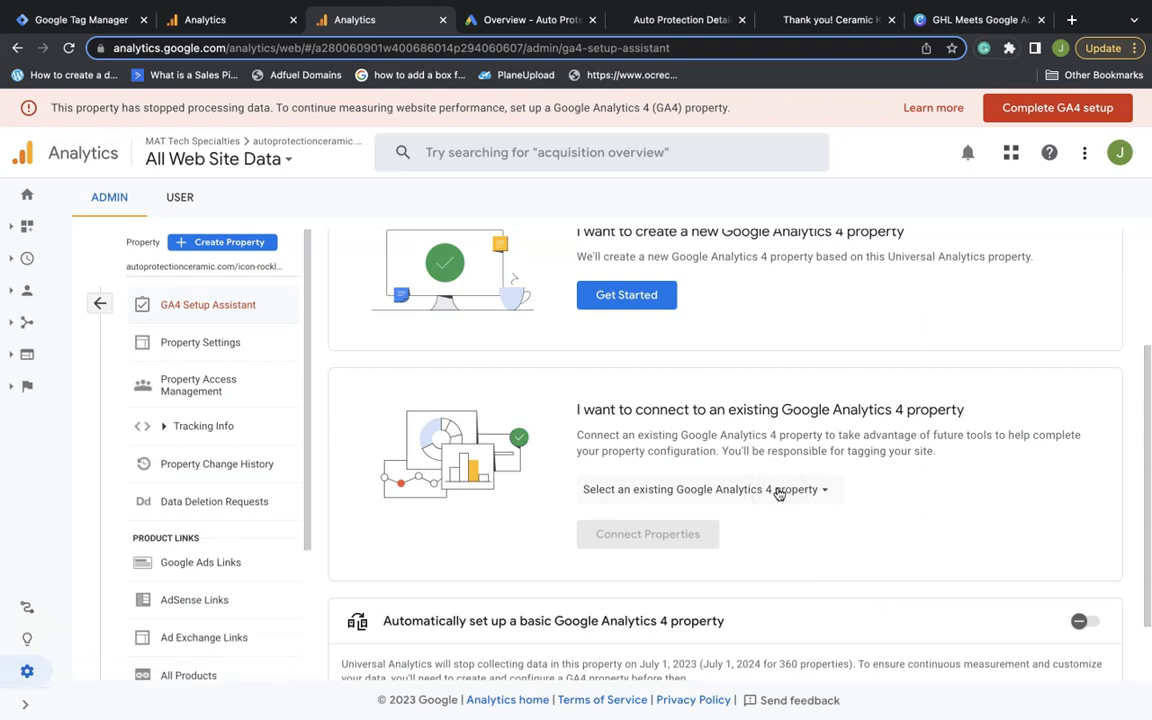
left_click(612, 298)
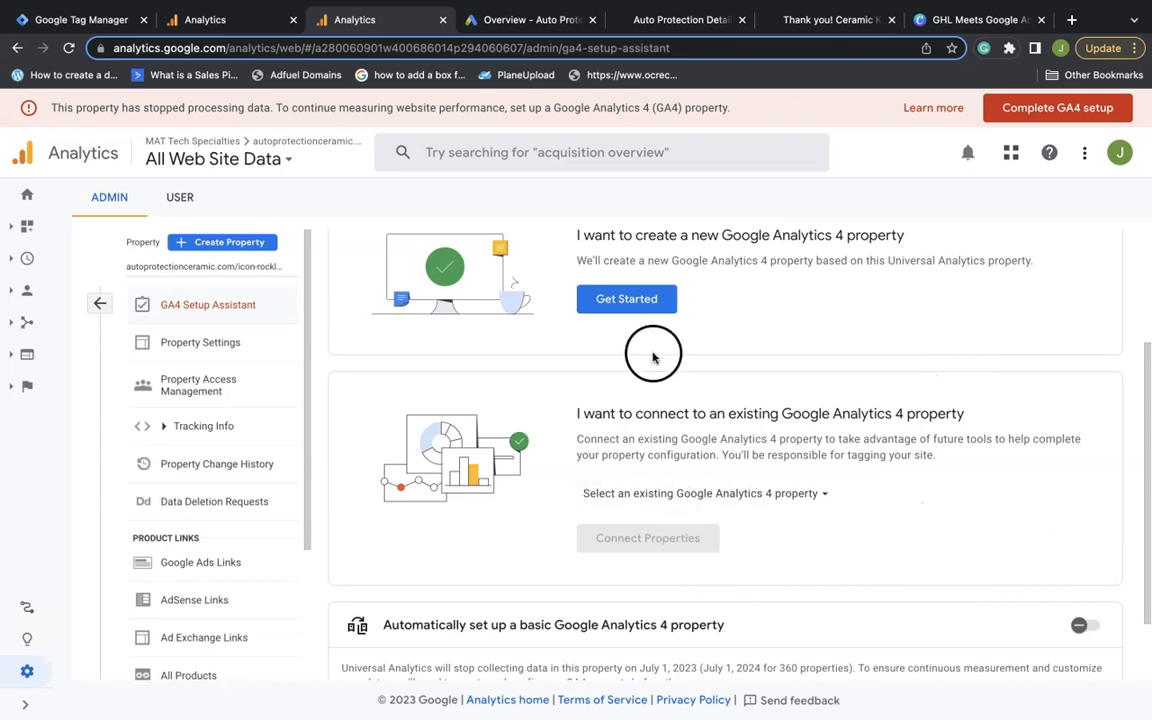
scroll(630, 380, "down", 1)
left_click(695, 432)
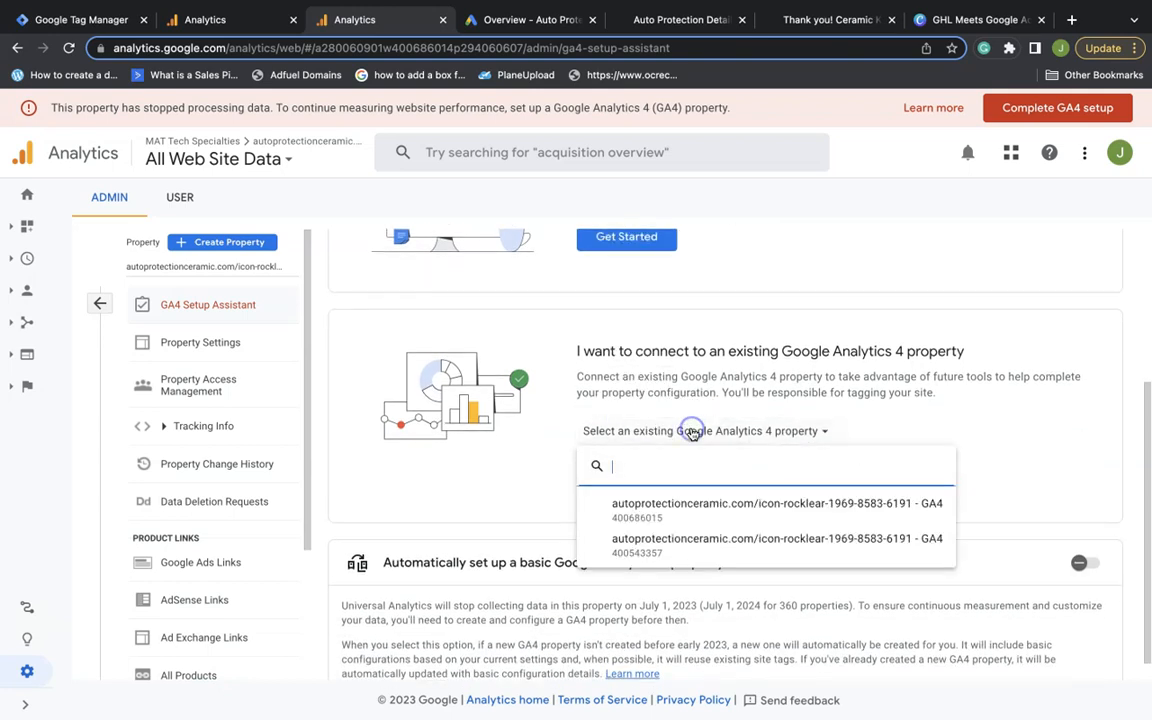
left_click(683, 507)
left_click(650, 476)
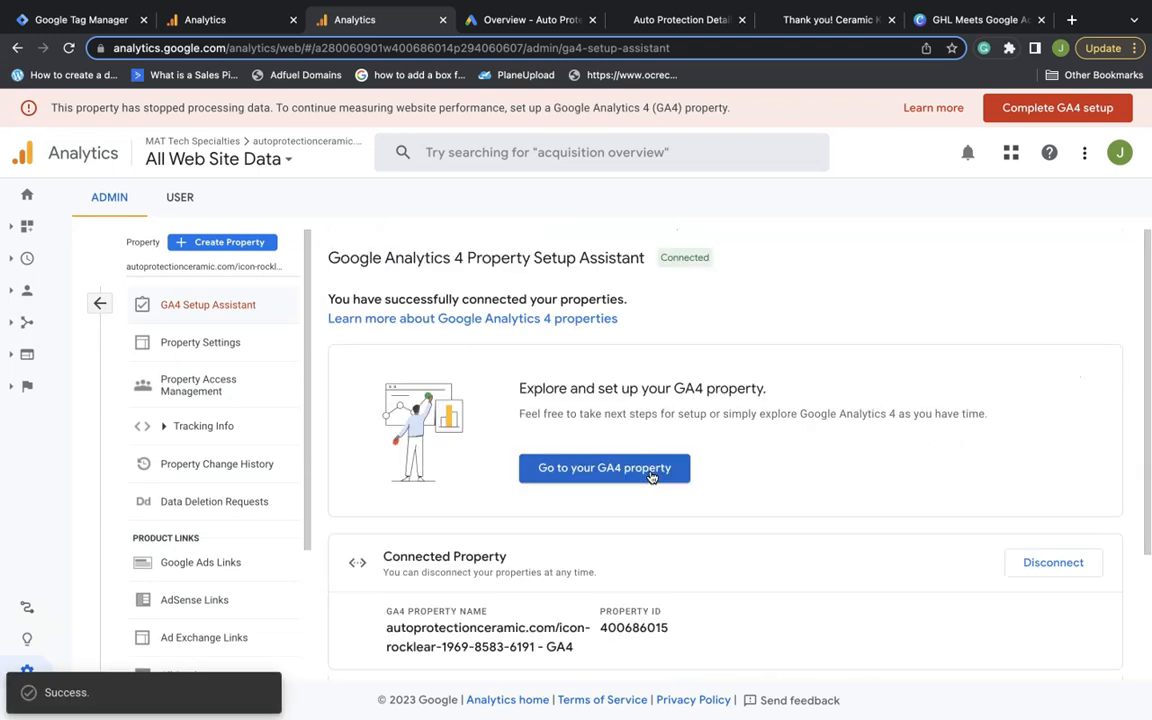
Step: Review the connected property details and switch to the connected autoprotectionceramic.com GA4 property
scroll(670, 510, "down", 3)
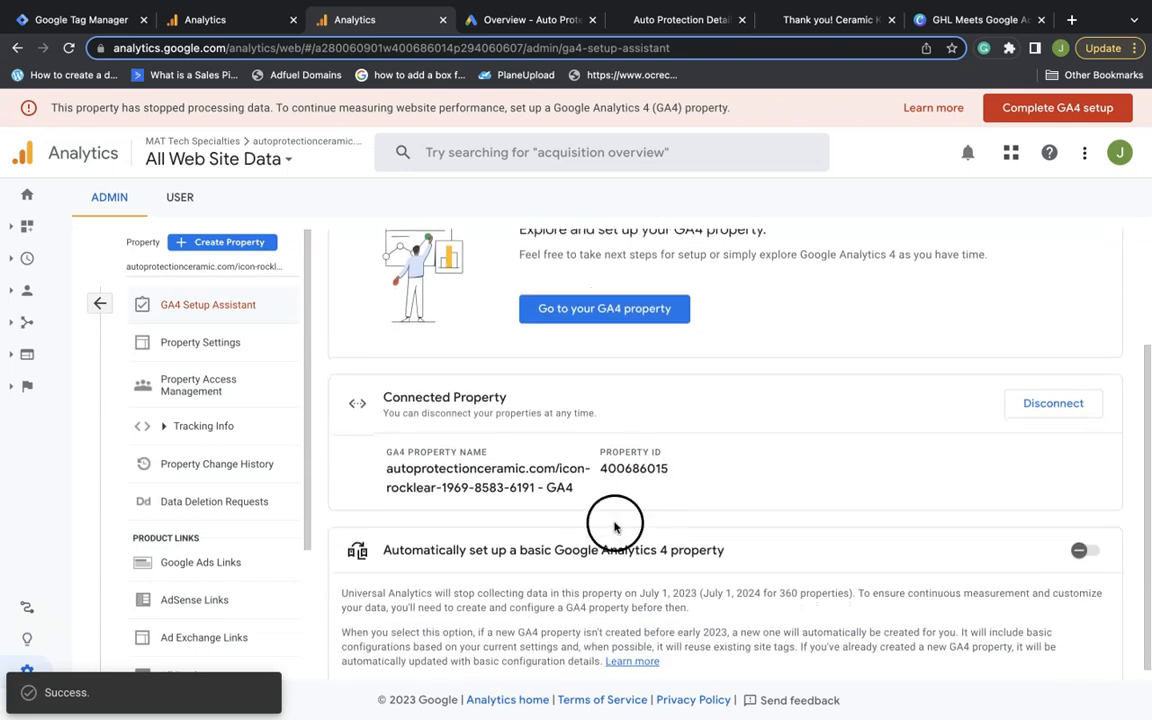
scroll(663, 481, "up", 3)
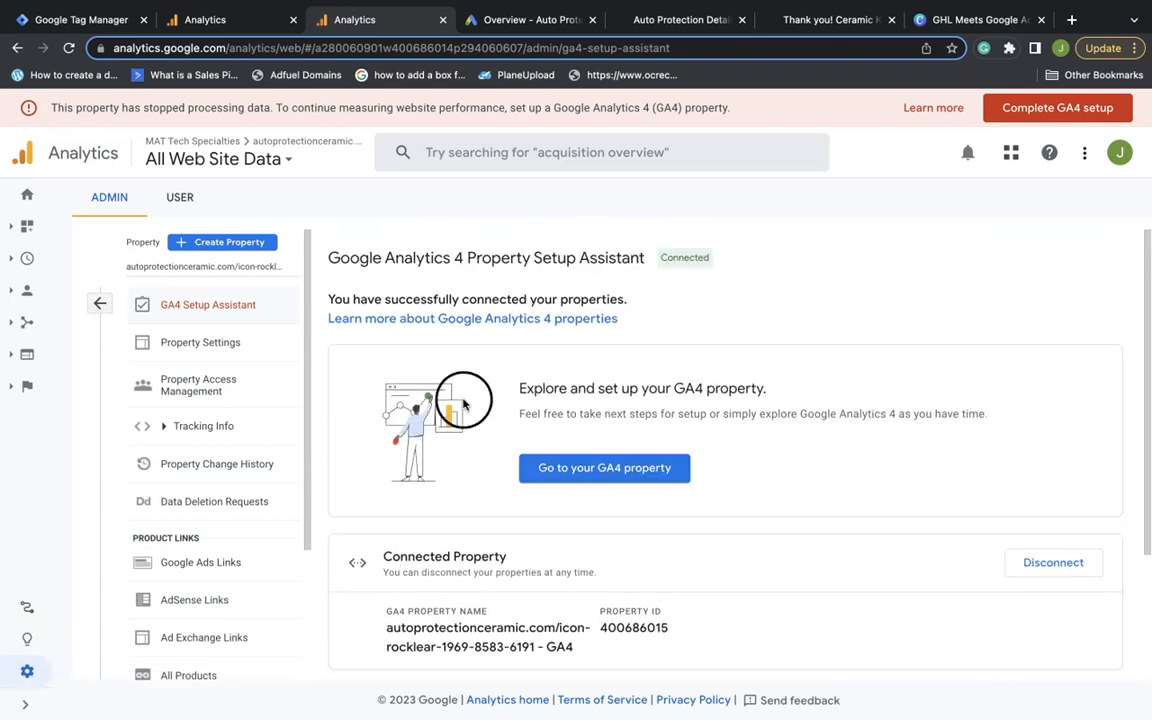
scroll(540, 500, "down", 1)
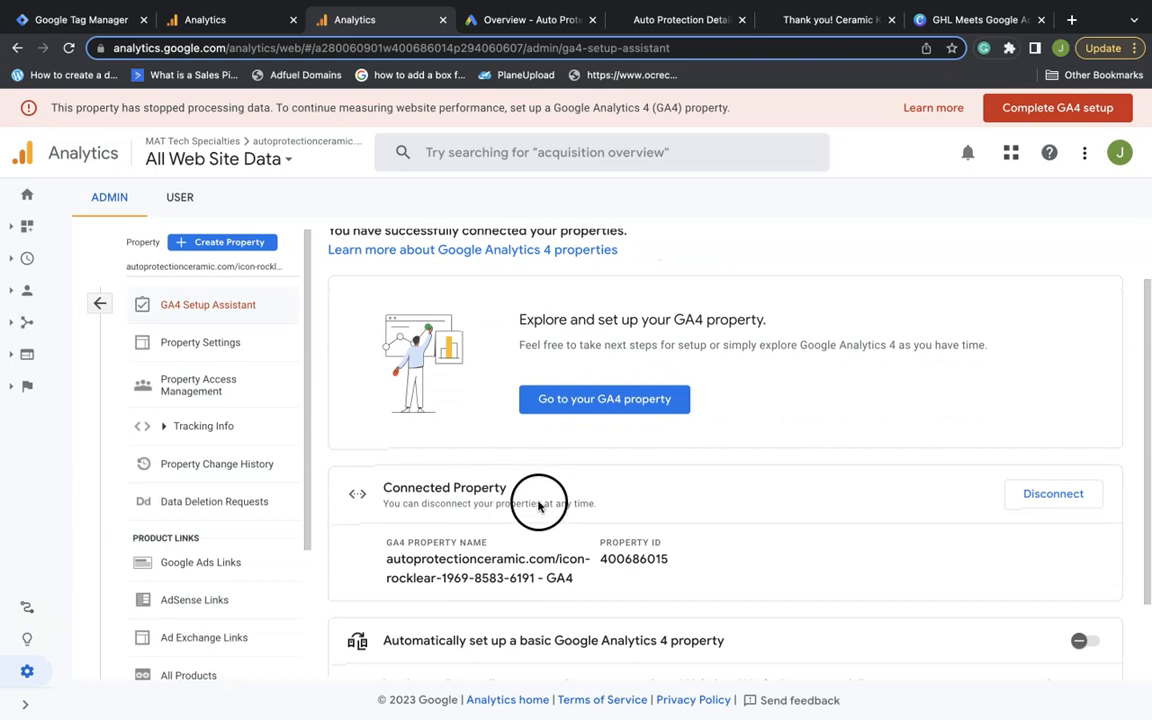
scroll(522, 523, "up", 1)
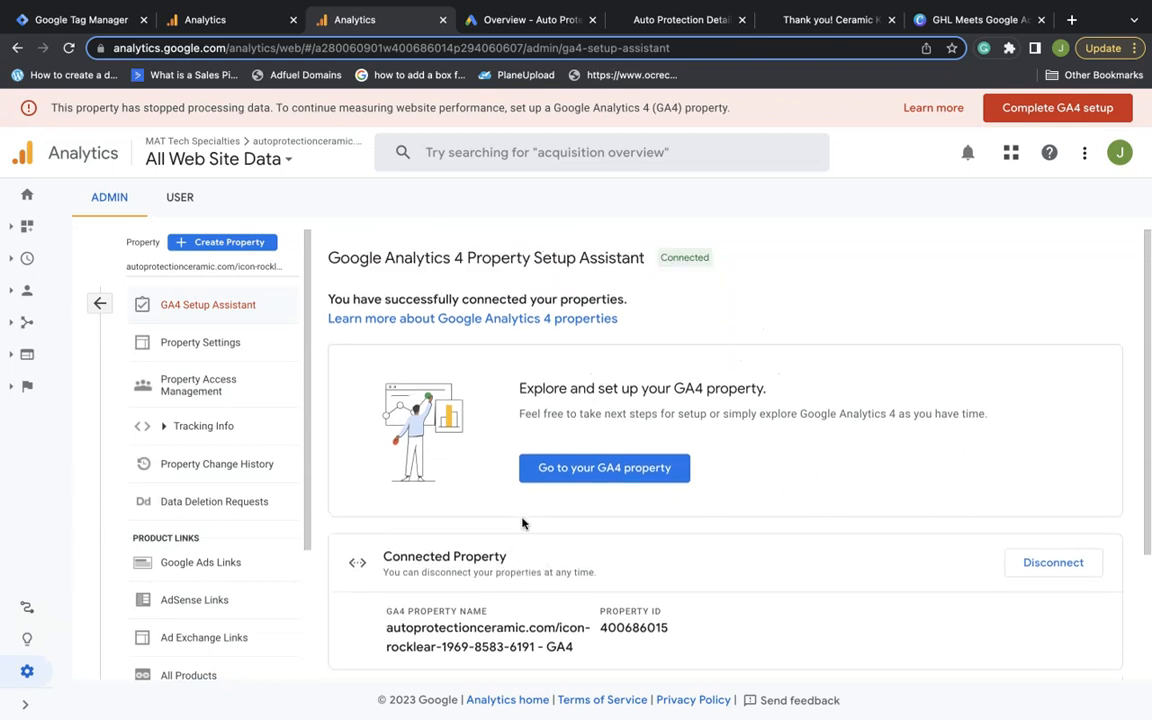
left_click(283, 152)
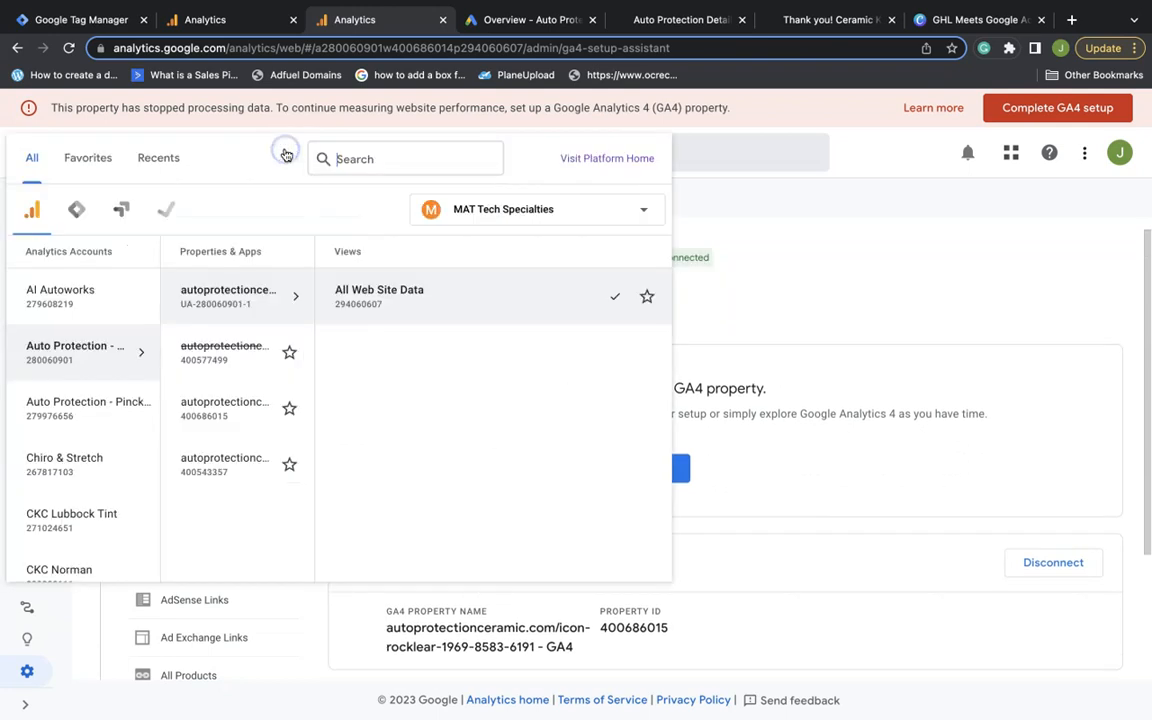
left_click(257, 413)
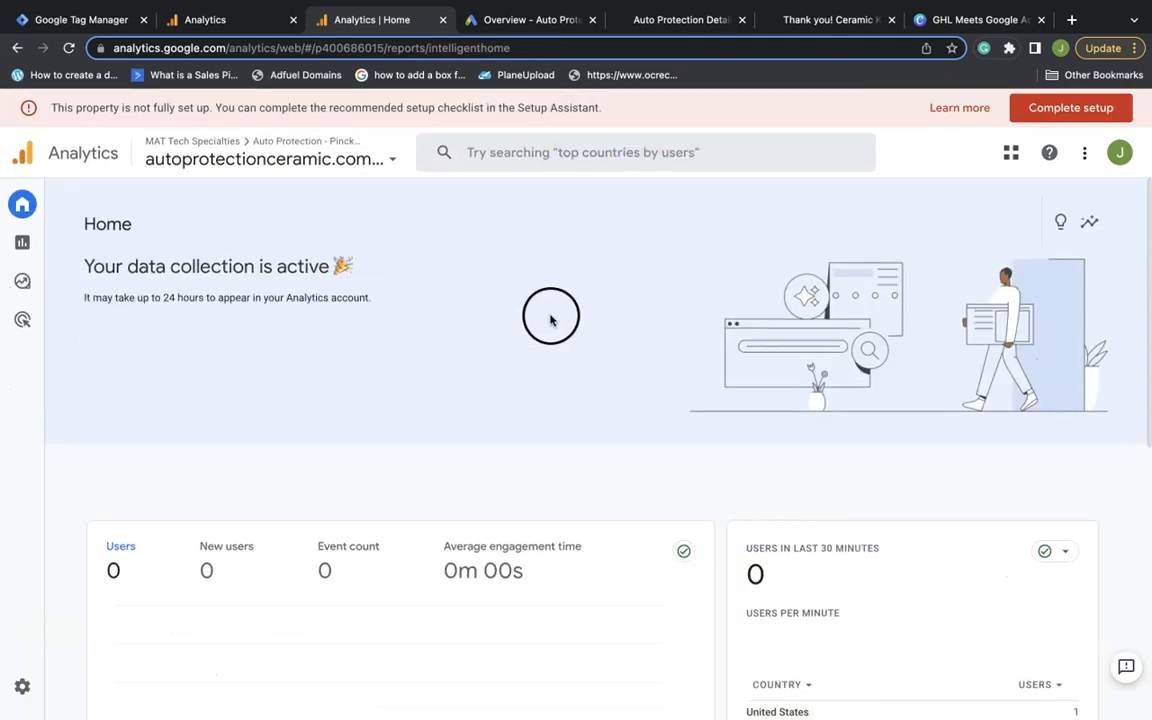
Step: Import the Call Click and Form Submit goals from the connected Universal Analytics property as call_click and form_submit conversions using the GA4 Setup Assistant
left_click(34, 690)
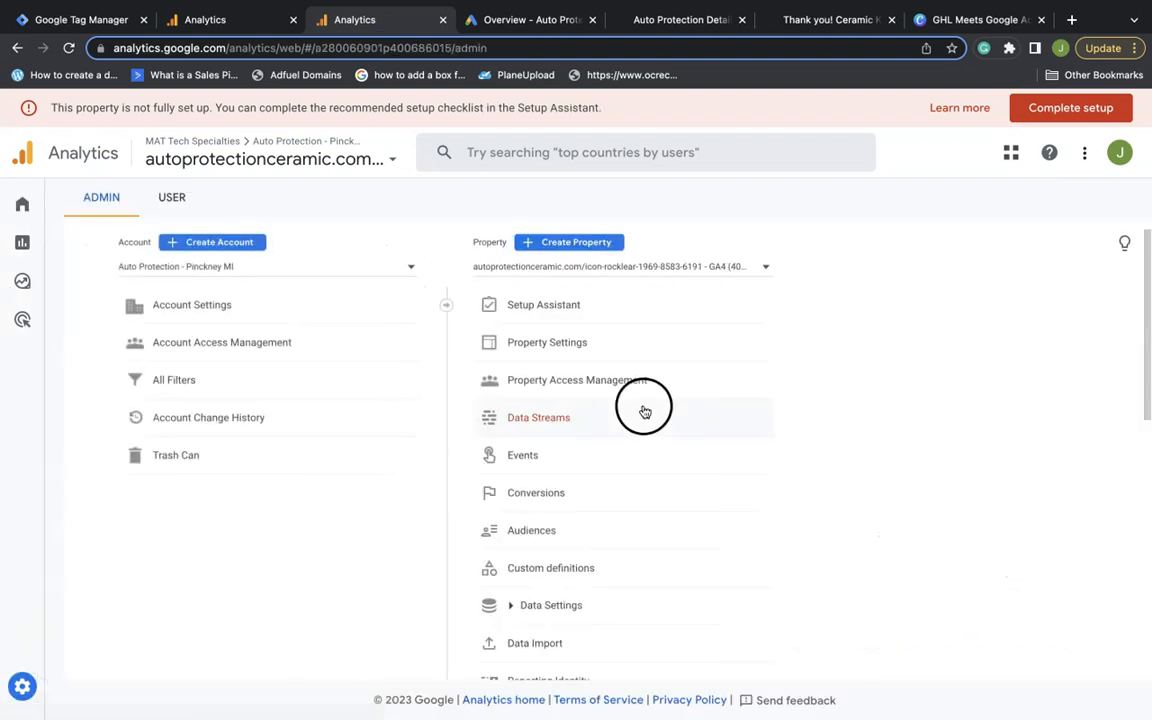
left_click(533, 305)
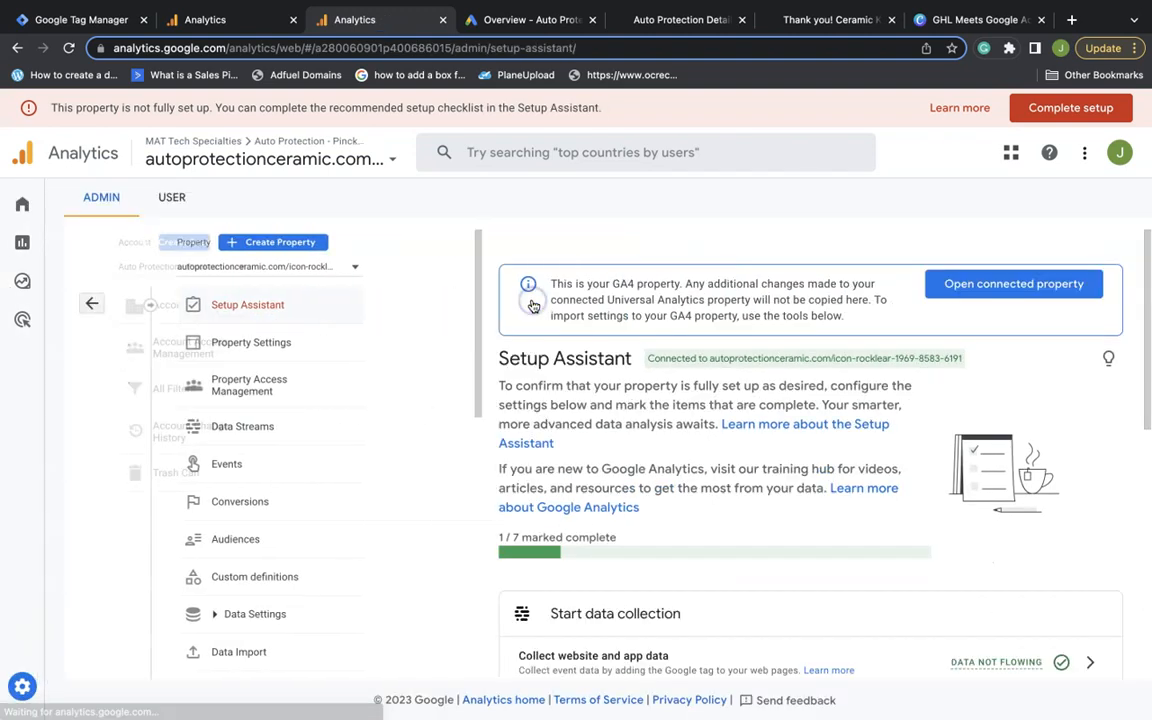
scroll(912, 383, "down", 3)
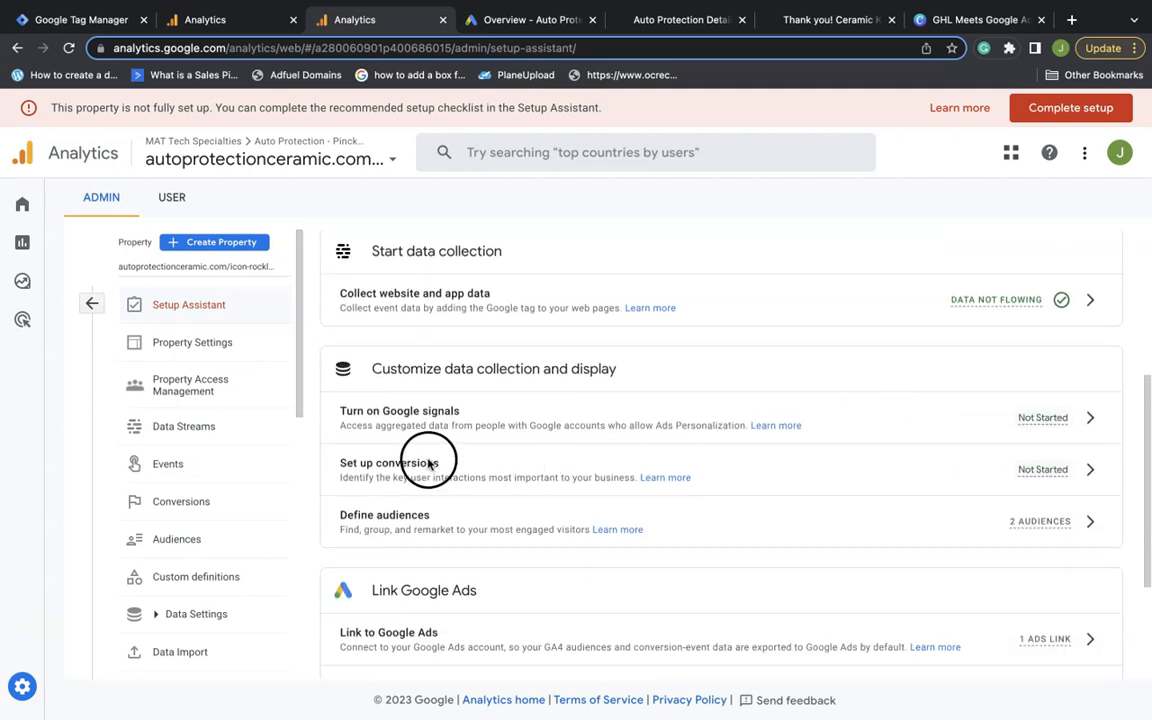
left_click(1088, 470)
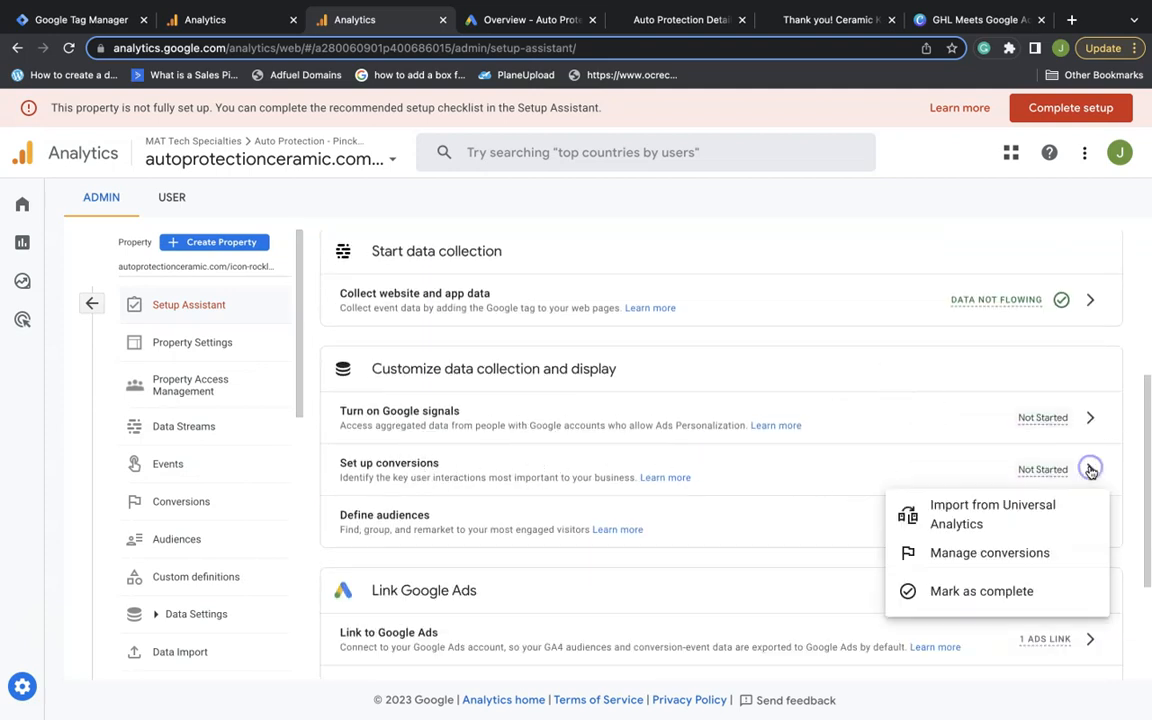
left_click(970, 514)
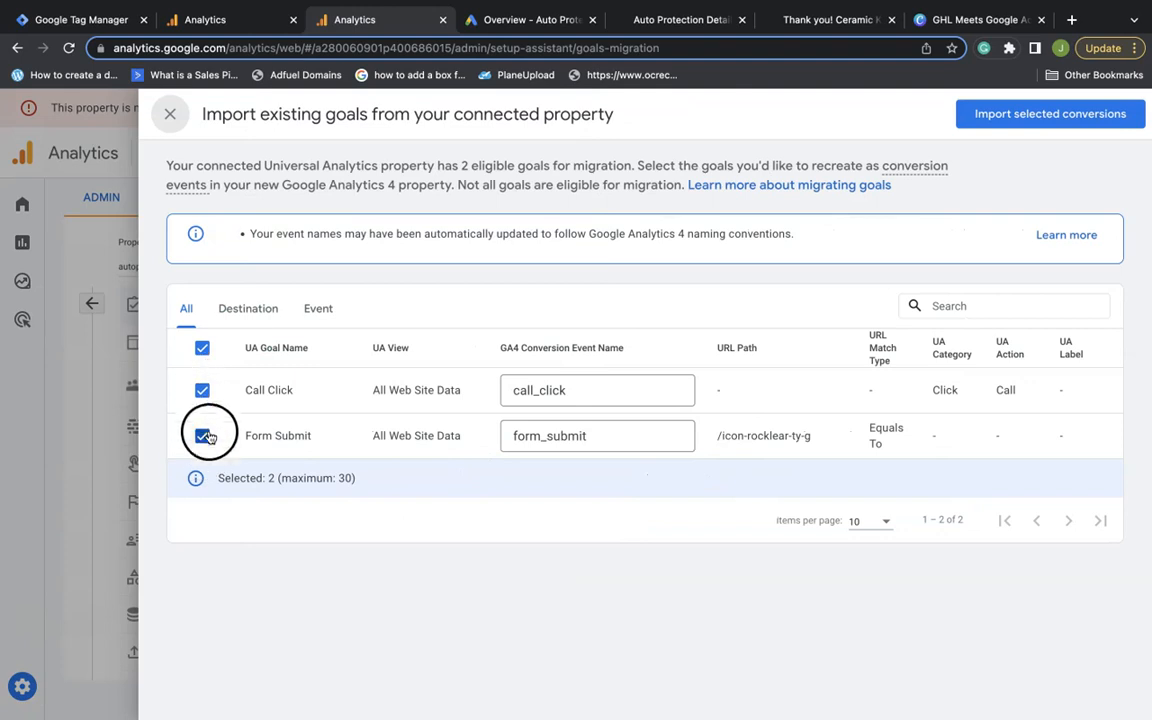
left_click(1049, 116)
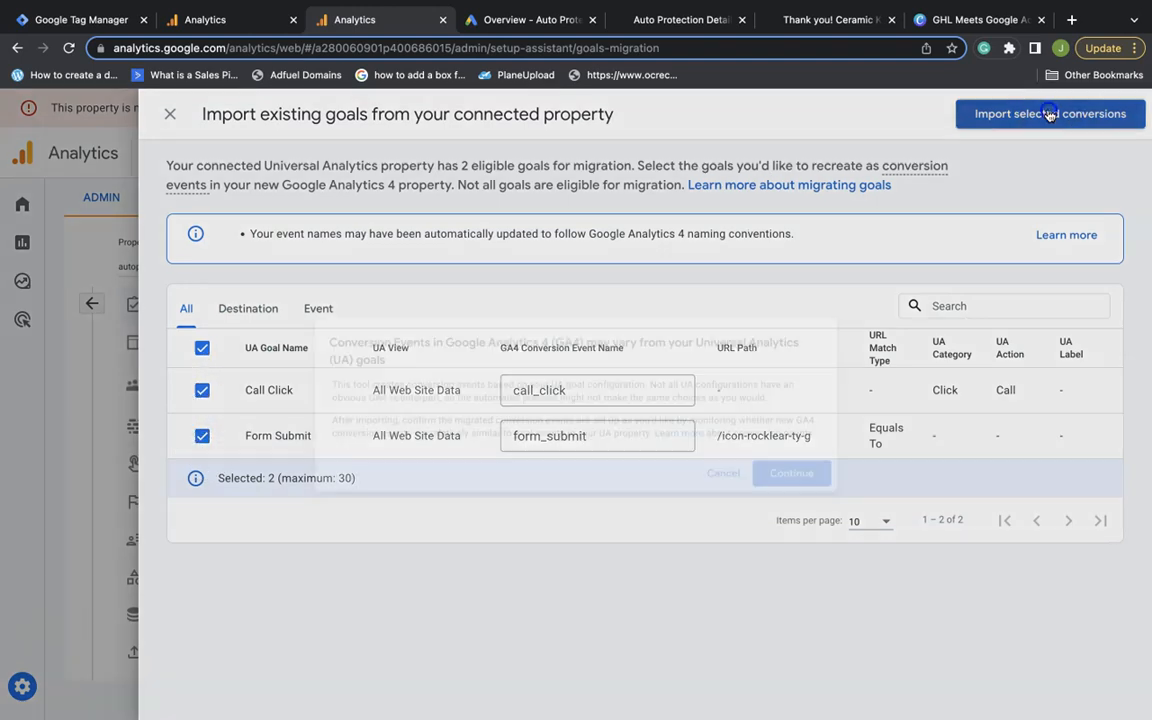
left_click(840, 488)
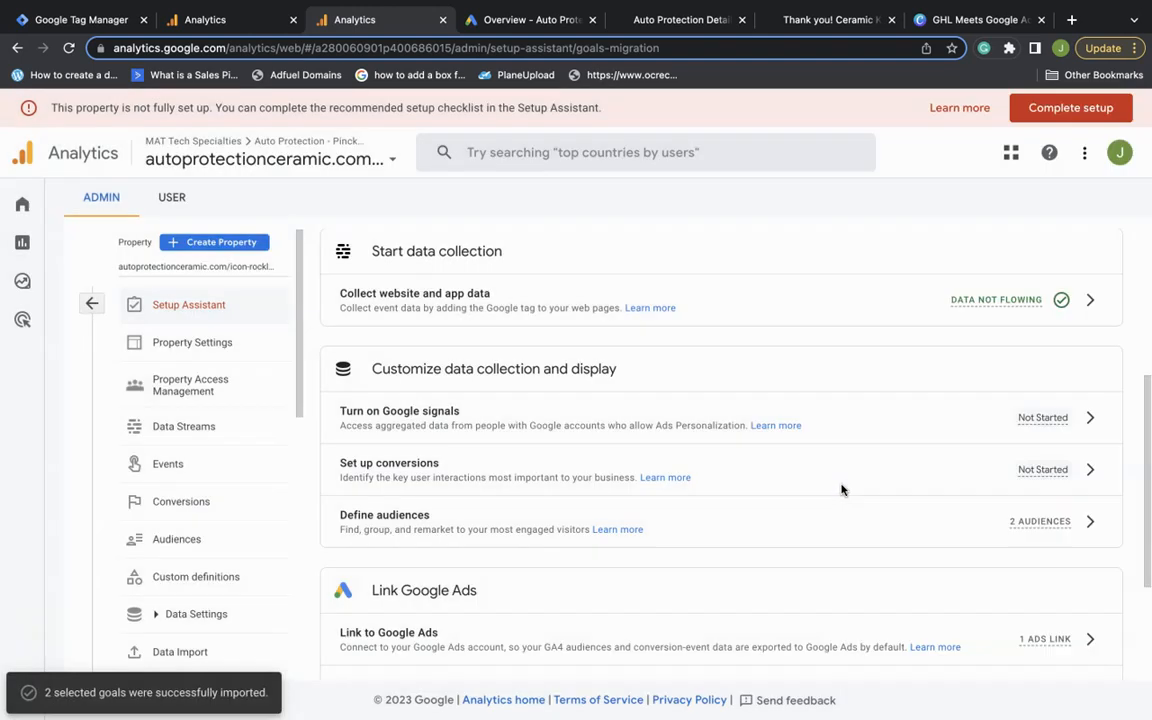
Step: Review the conversion events listed for the GA4 property in its admin settings
left_click_drag(650, 491, 532, 486)
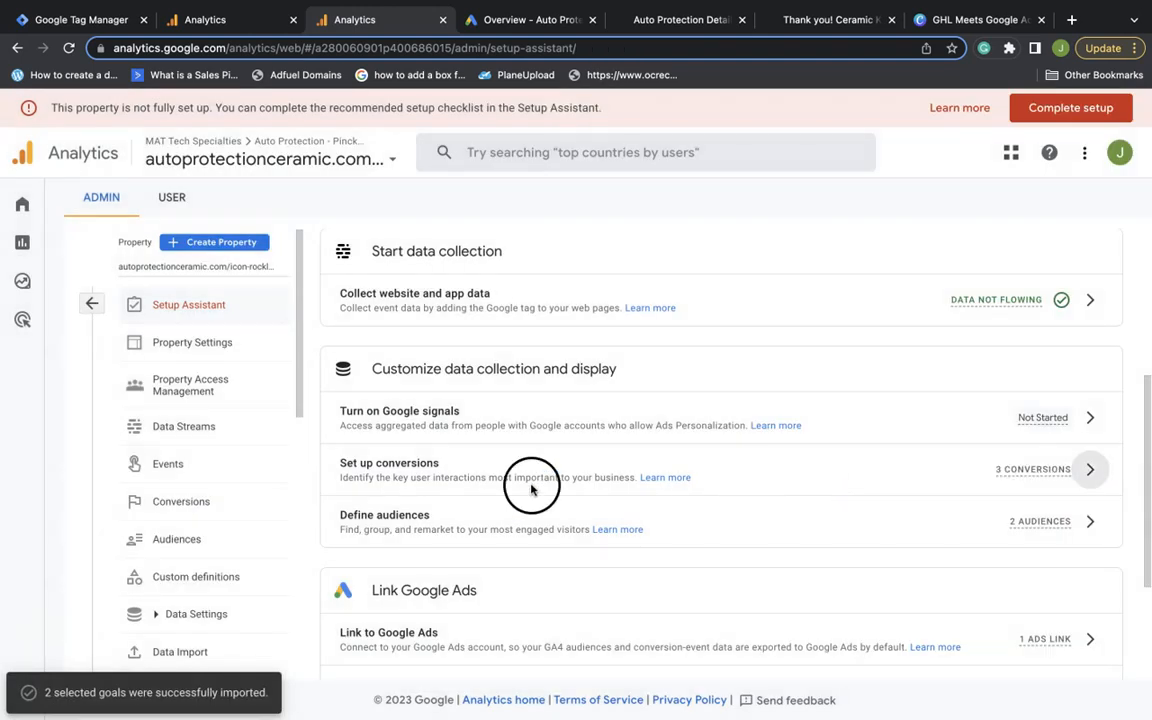
scroll(532, 488, "down", 1)
mouse_move(95, 695)
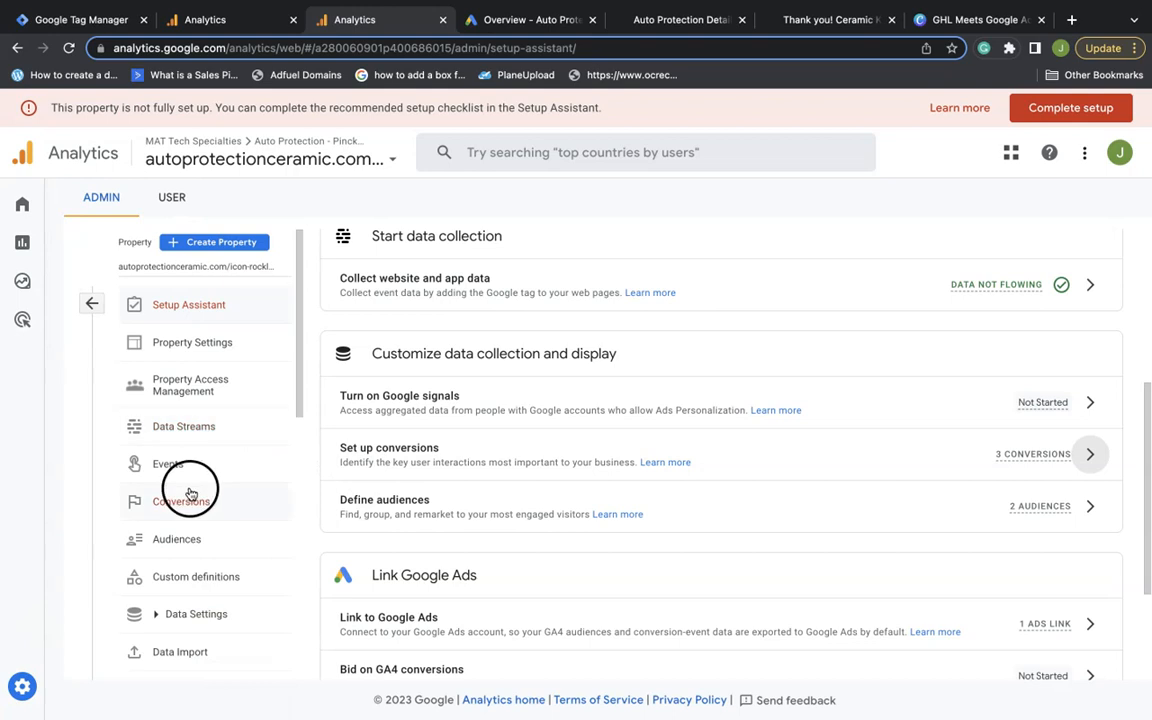
left_click(172, 508)
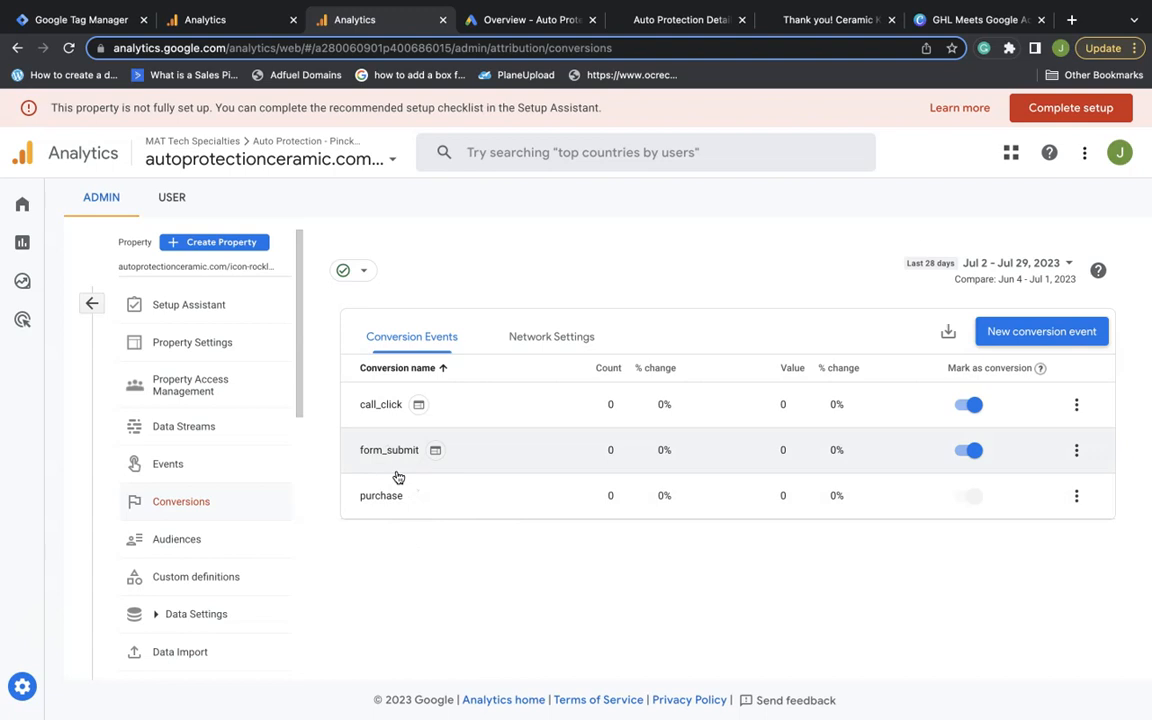
left_click(456, 350)
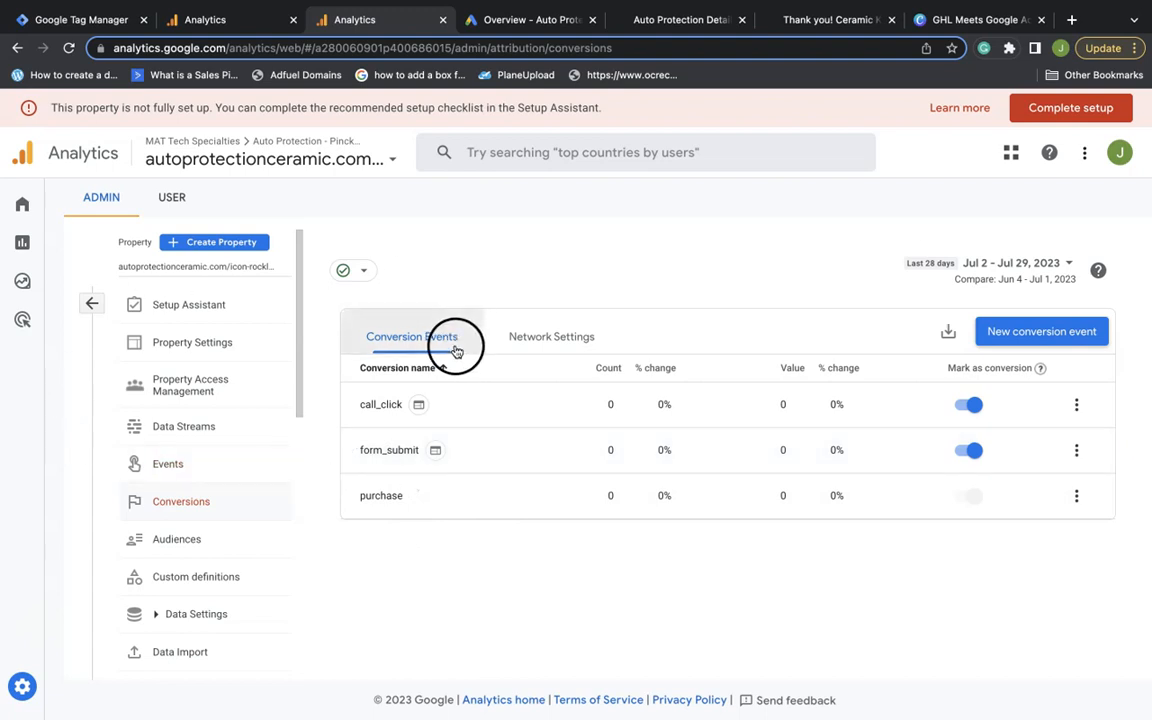
Step: Check the GA4 property's existing Google Ads links in the admin settings
scroll(262, 529, "down", 1)
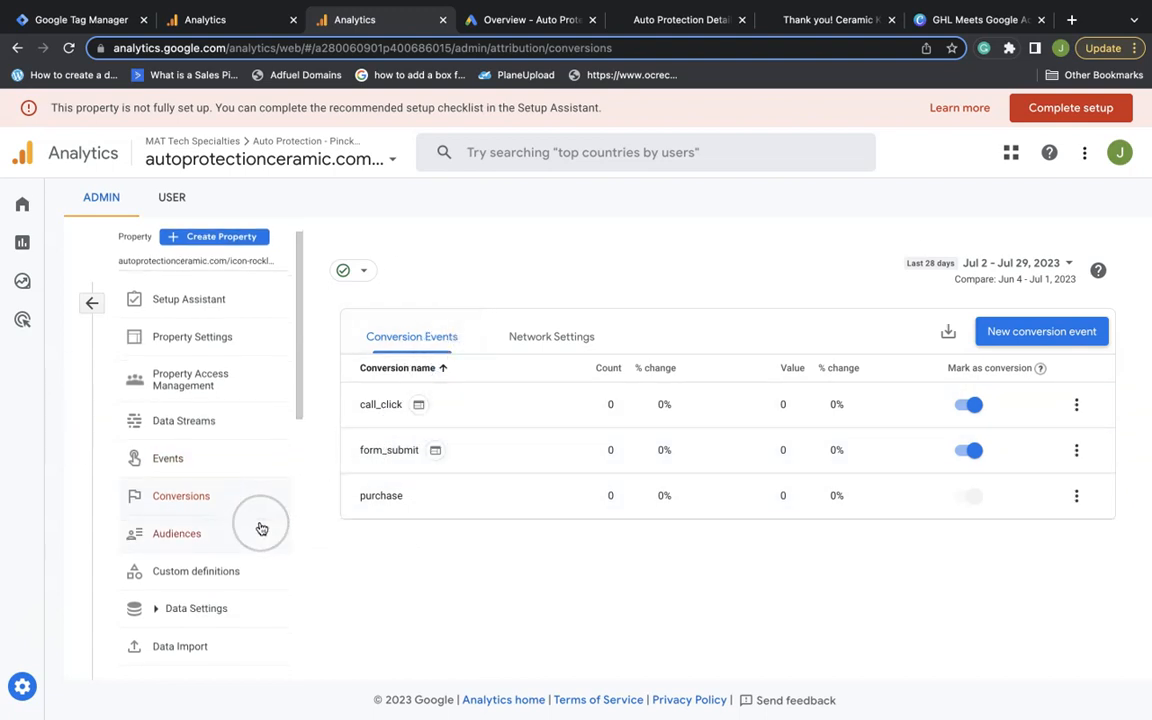
scroll(261, 528, "down", 5)
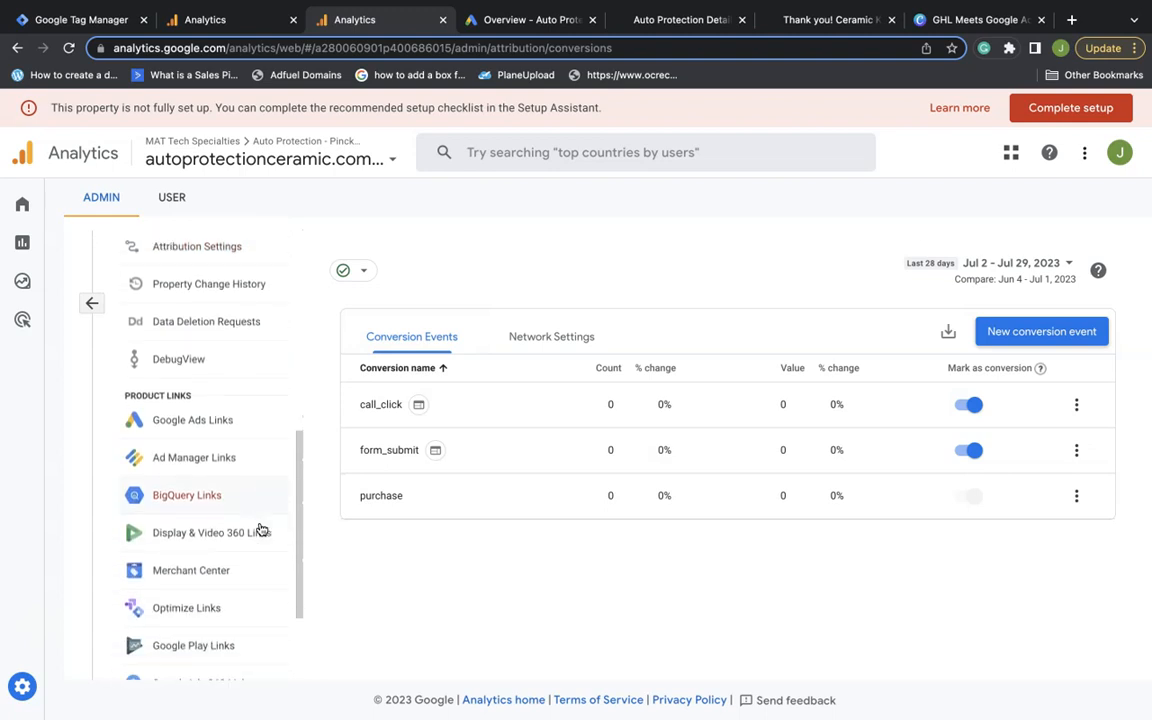
left_click(200, 421)
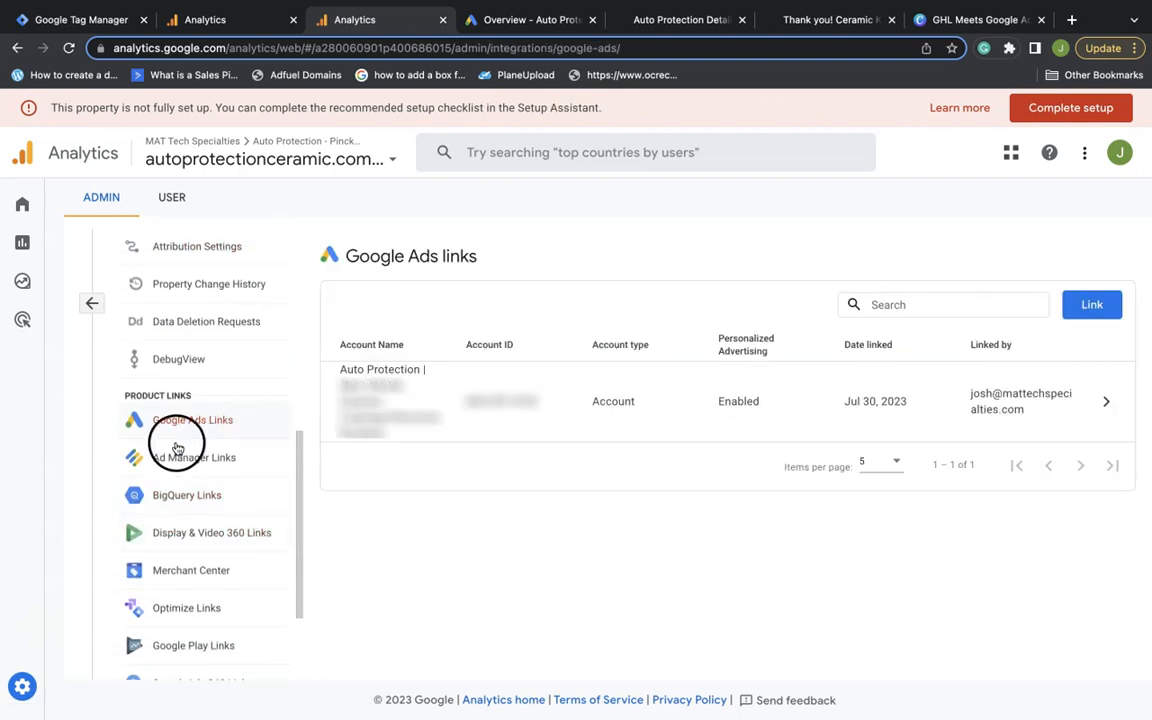
left_click(1113, 310)
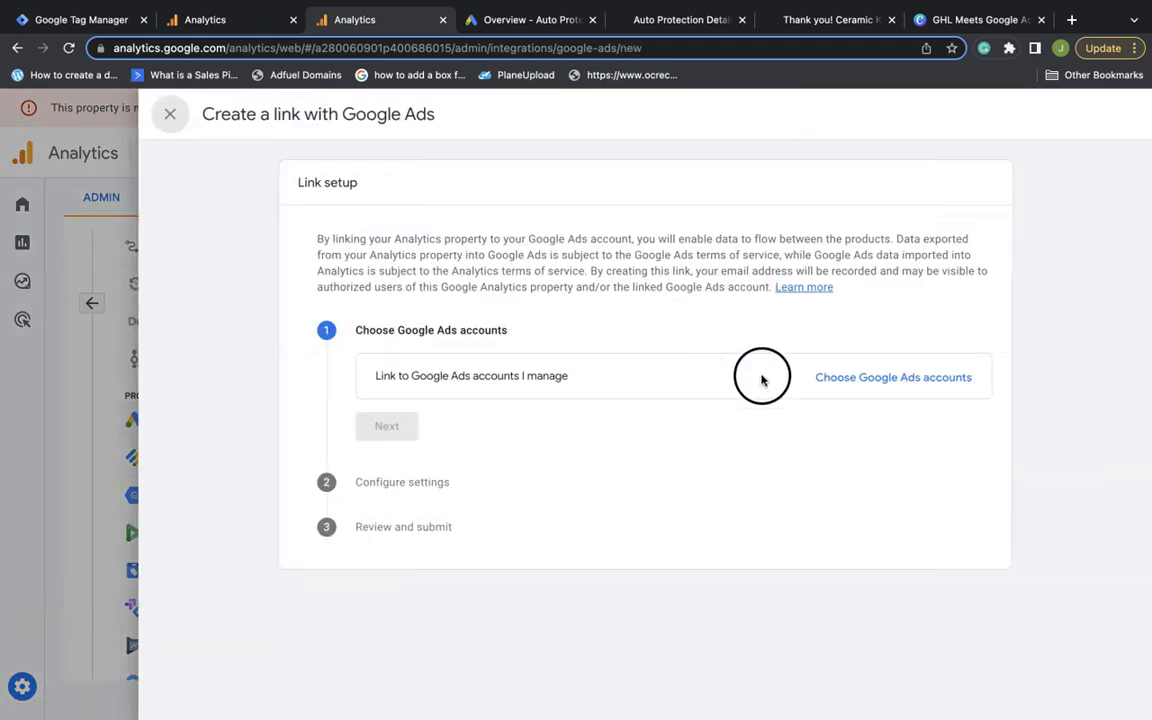
left_click(868, 379)
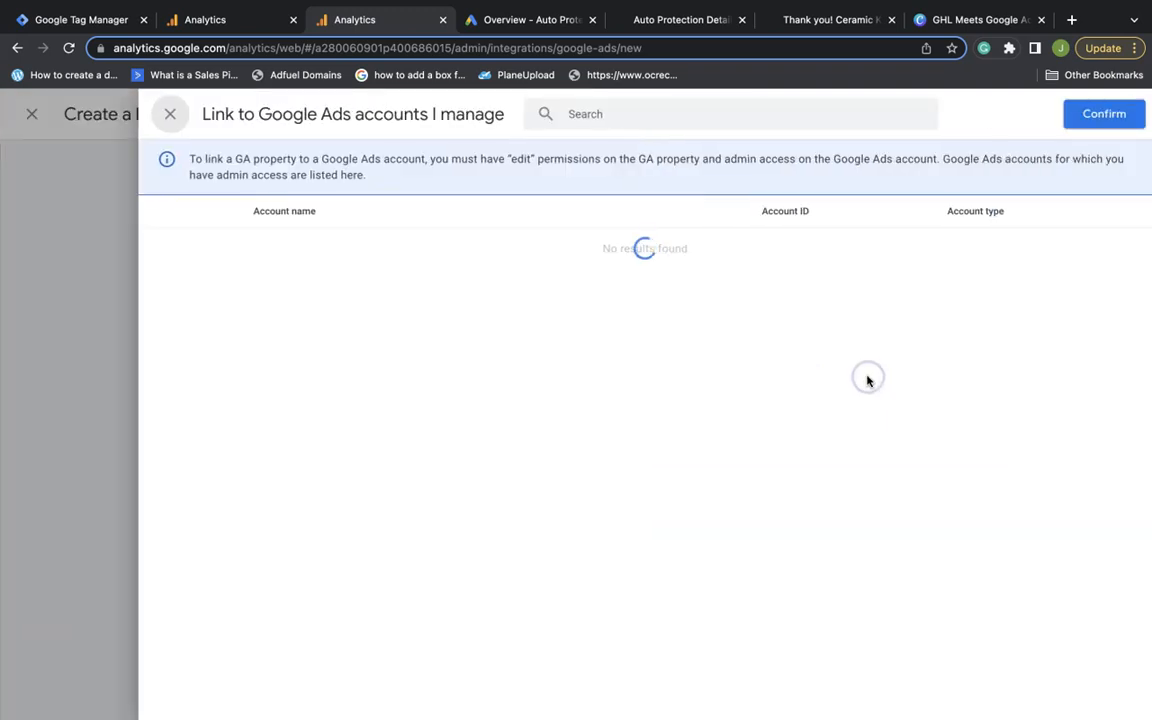
scroll(358, 565, "down", 3)
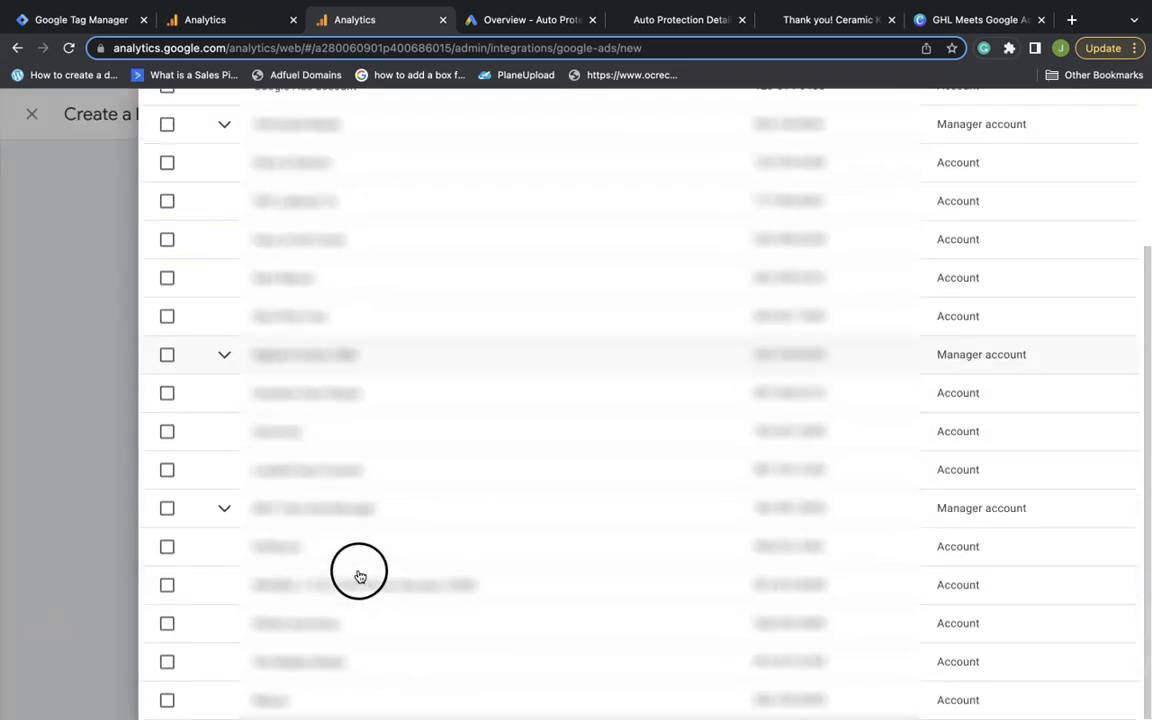
scroll(286, 390, "up", 2)
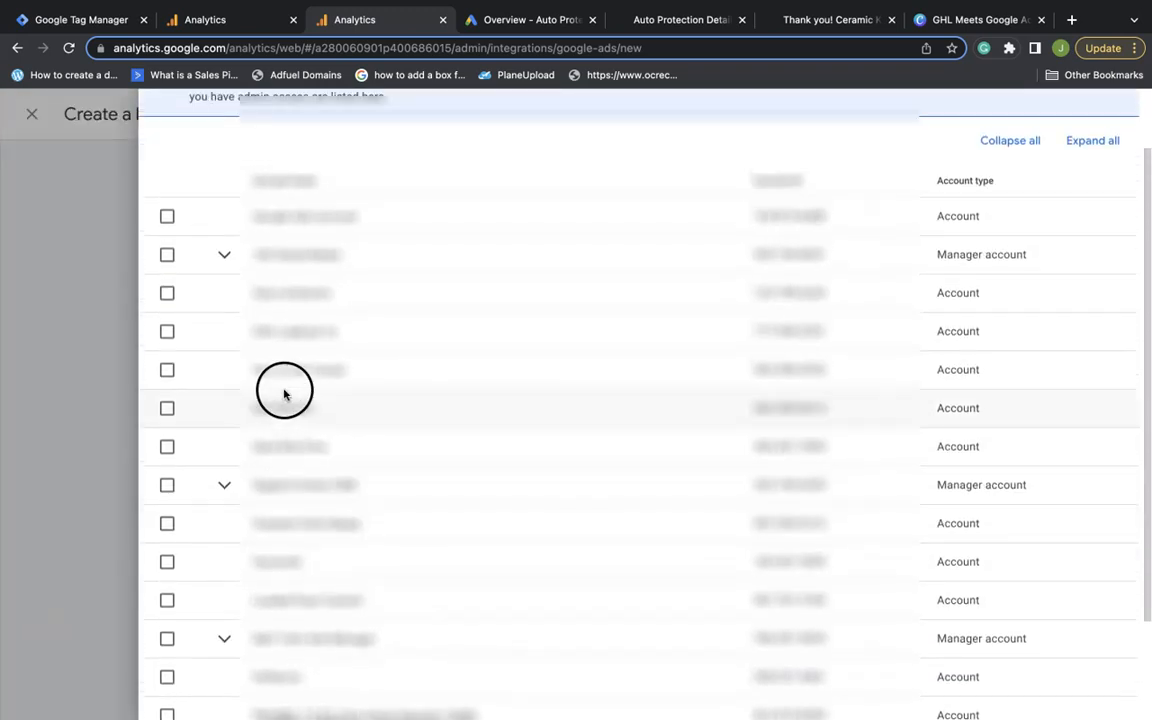
left_click(164, 293)
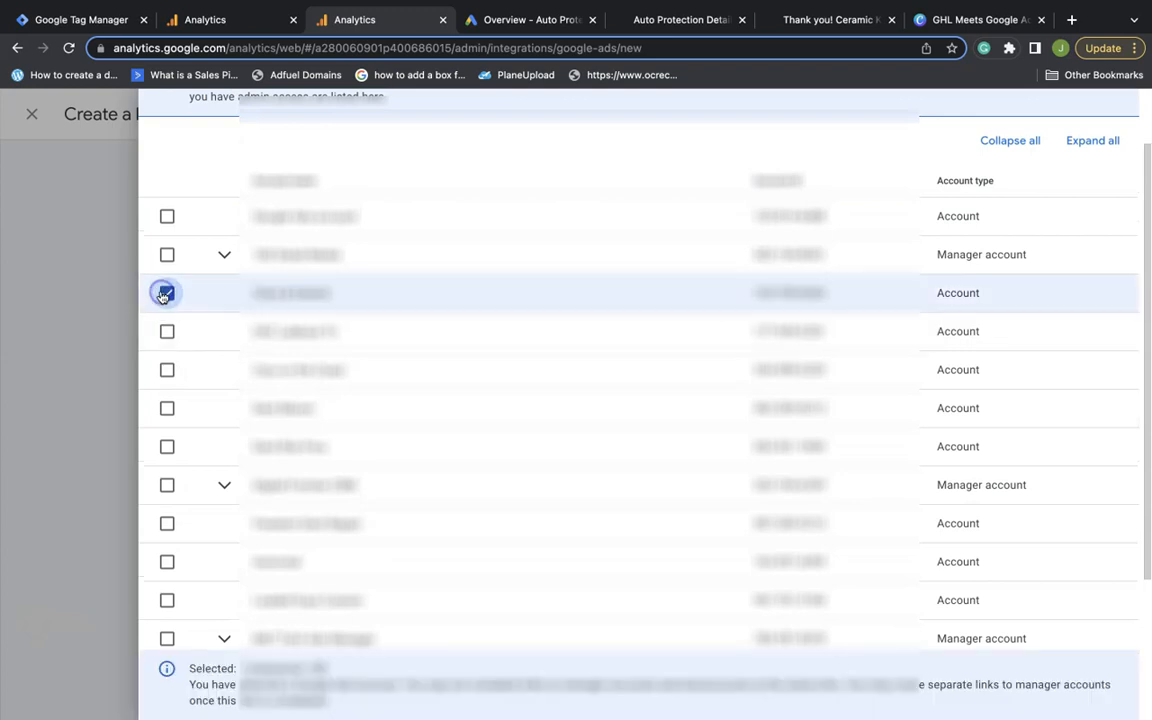
scroll(324, 411, "down", 3)
scroll(326, 413, "up", 4)
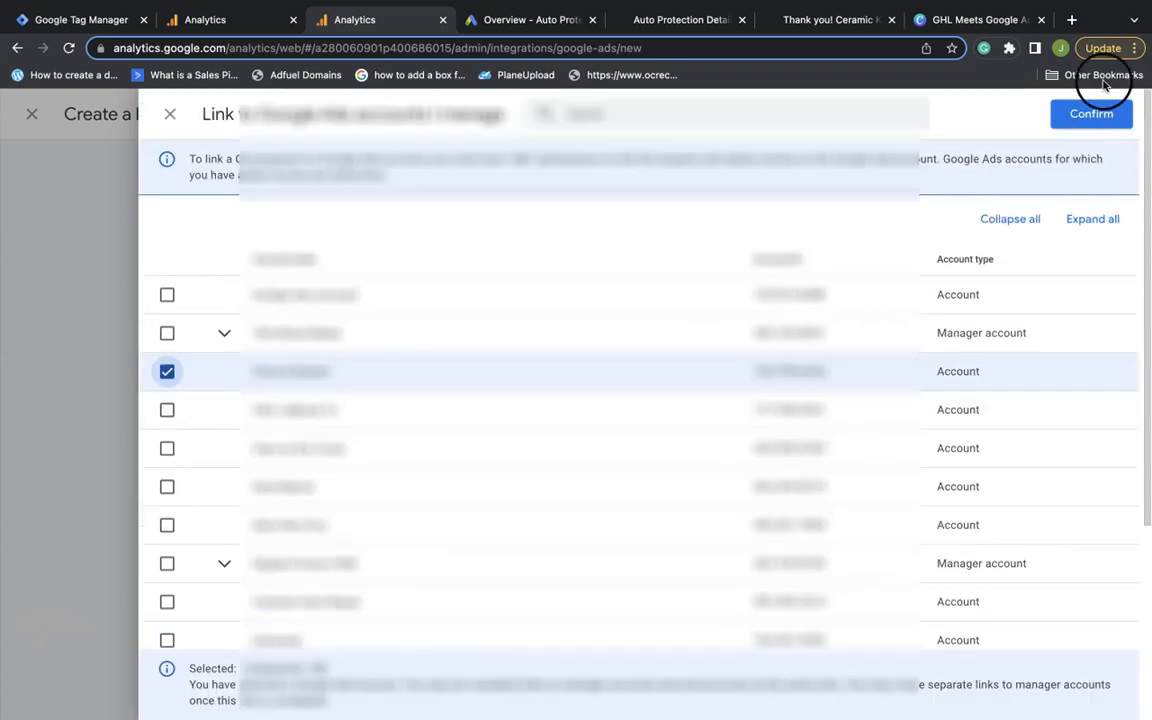
left_click(171, 118)
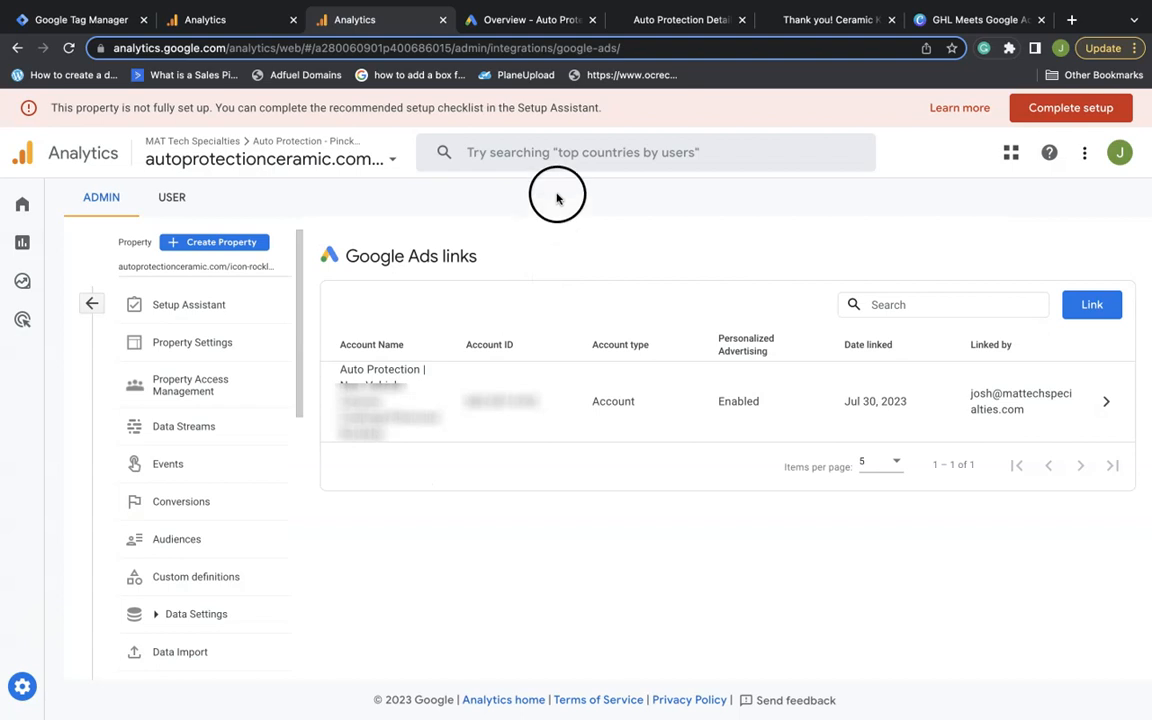
Step: Switch to Google Ads and start a new conversion action from the conversions summary
left_click(517, 22)
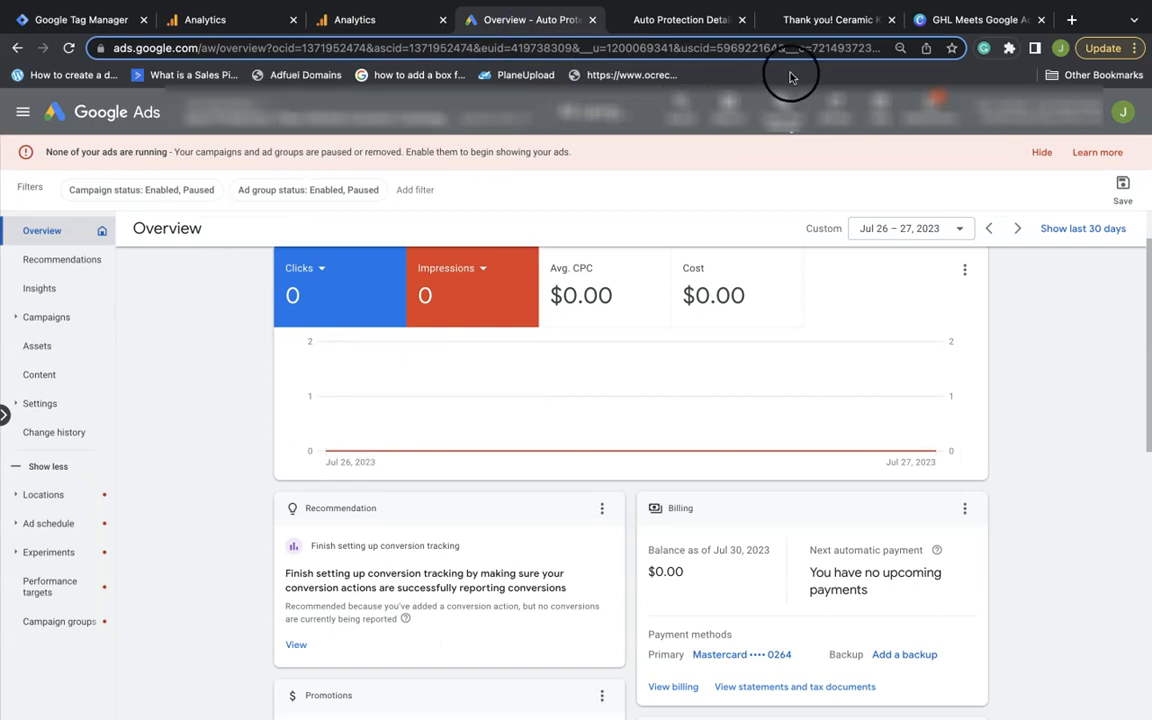
left_click(788, 126)
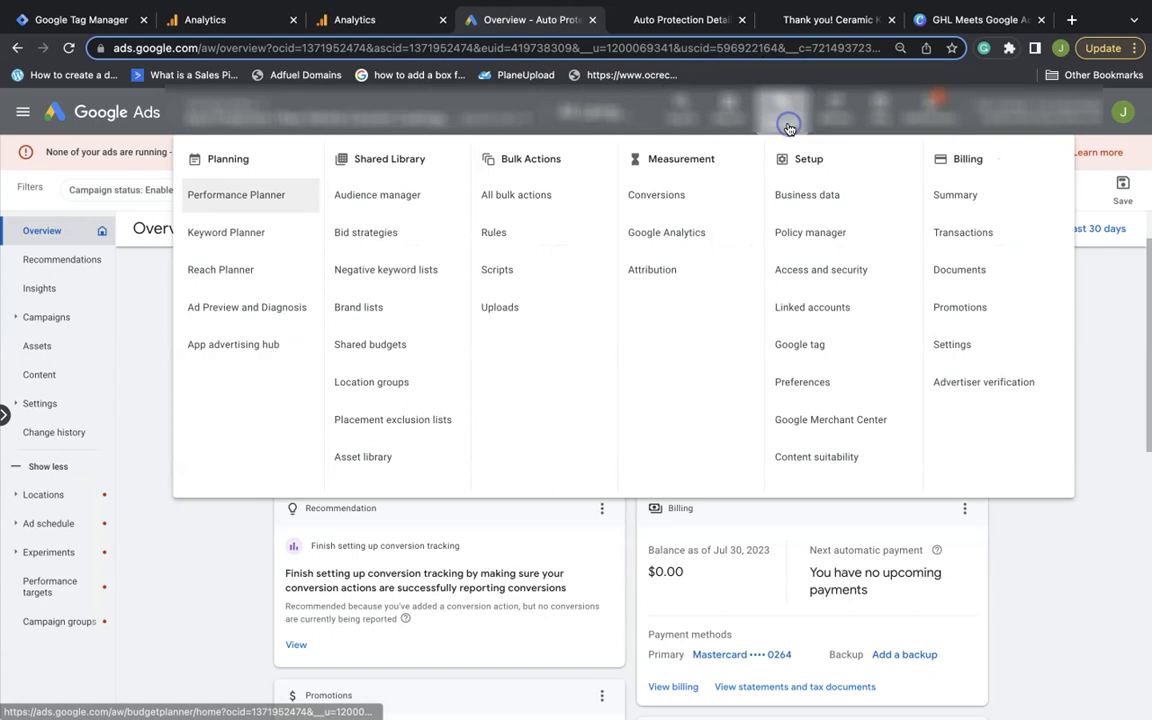
left_click(667, 197)
left_click(226, 211)
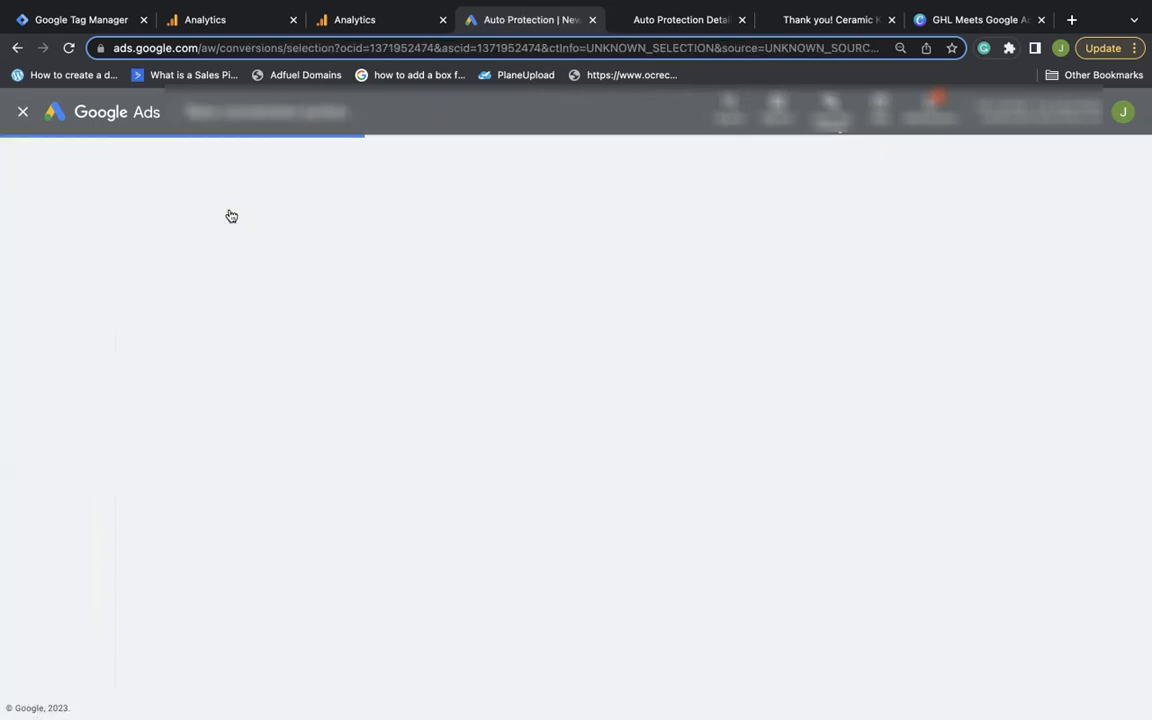
Step: Set the new conversion action to import web conversions from Google Analytics 4 properties
left_click(815, 330)
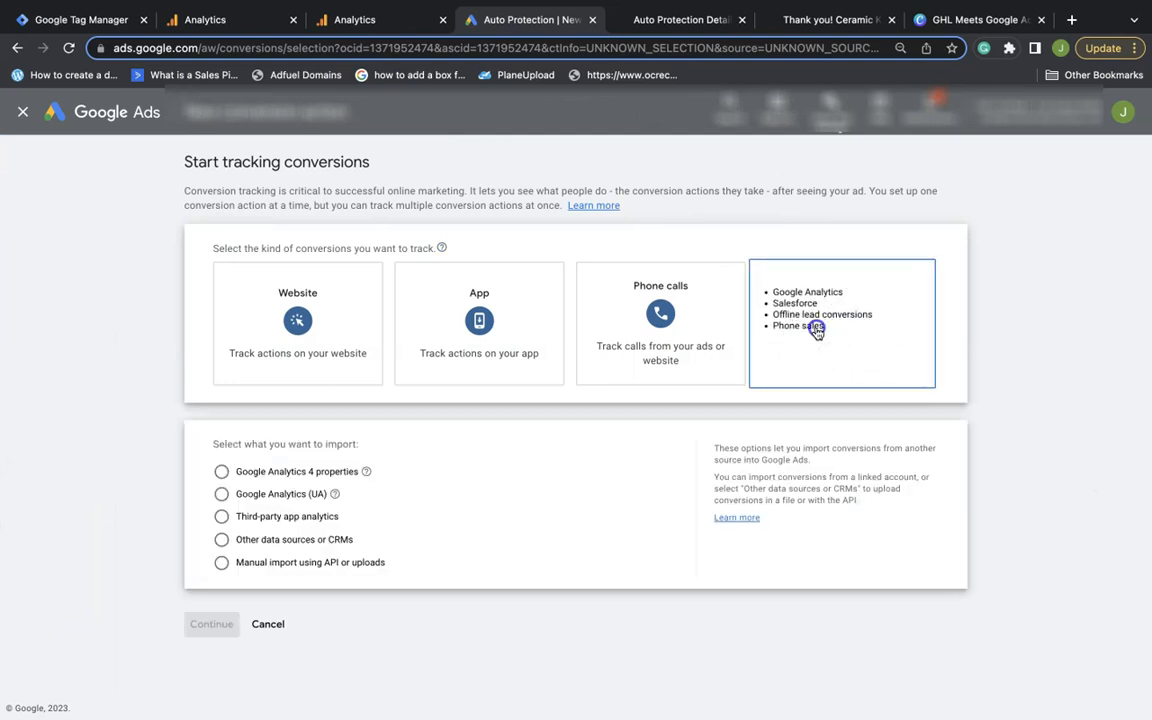
left_click(222, 473)
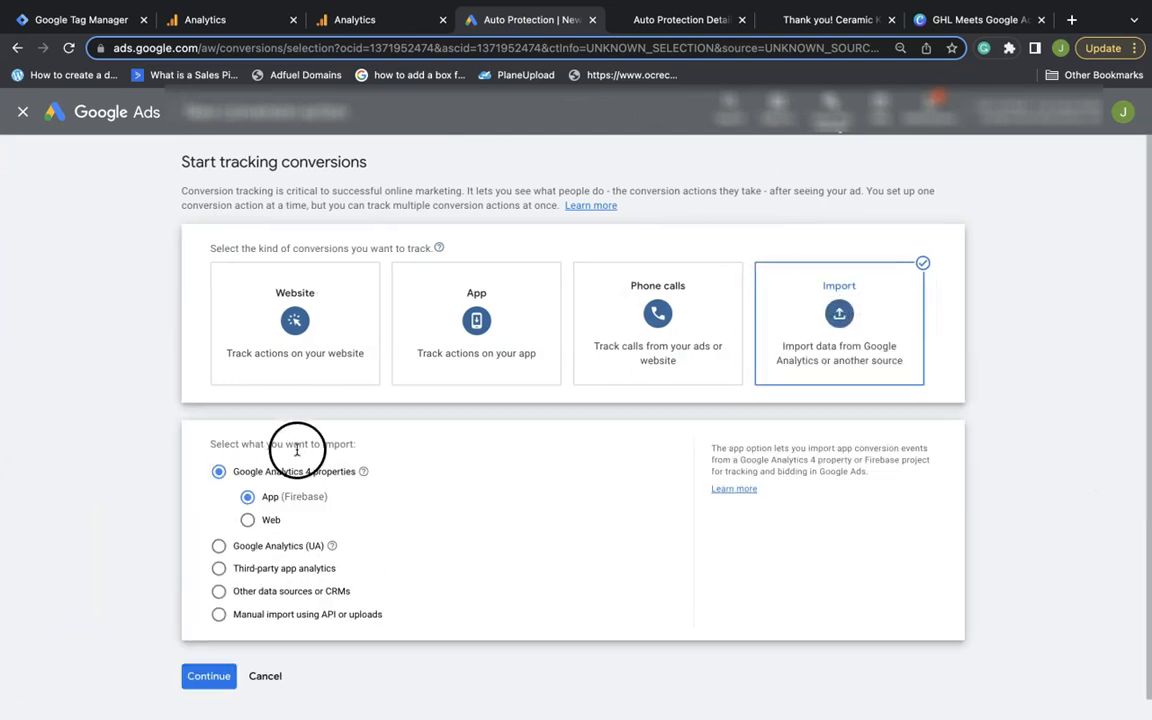
left_click(248, 520)
left_click(216, 670)
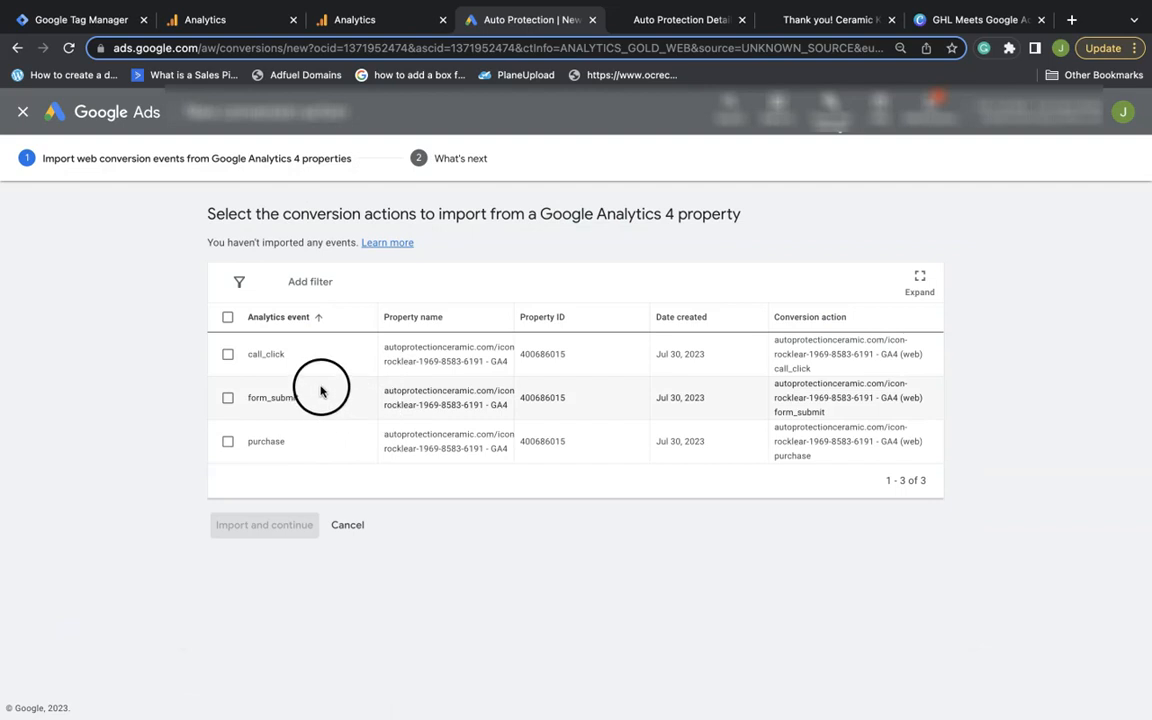
Step: Import the call_click and form_submit events from the GA4 property and return to the conversions summary
left_click(228, 356)
left_click(228, 400)
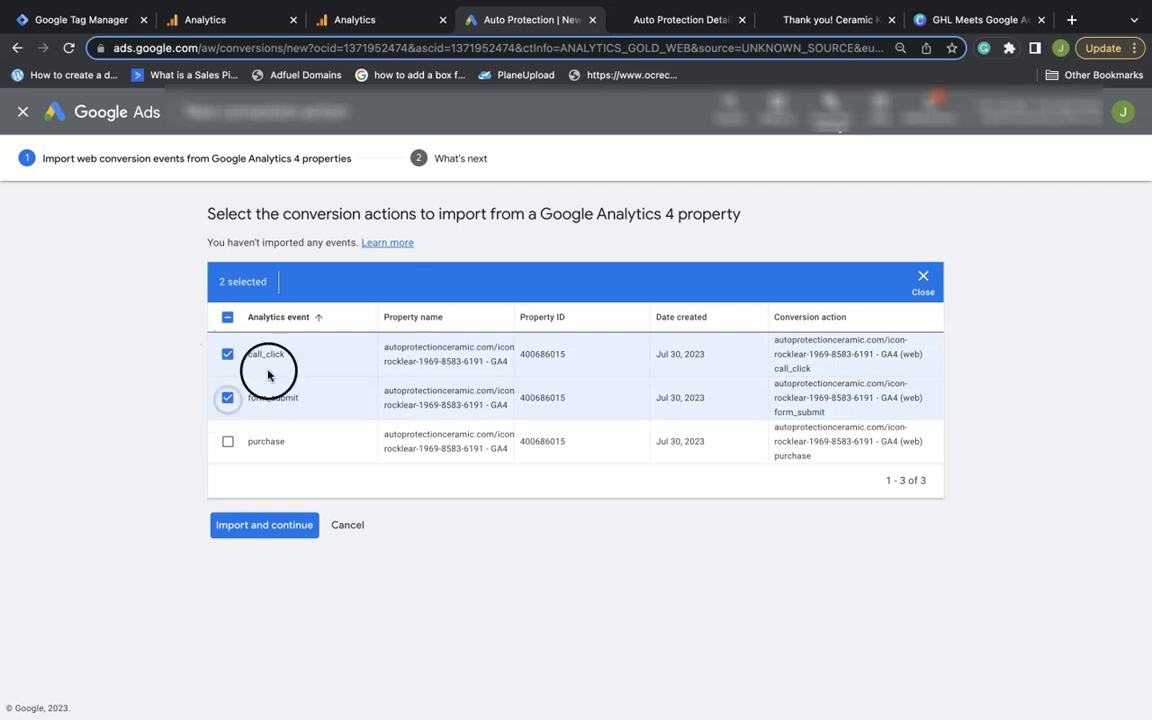
left_click(278, 529)
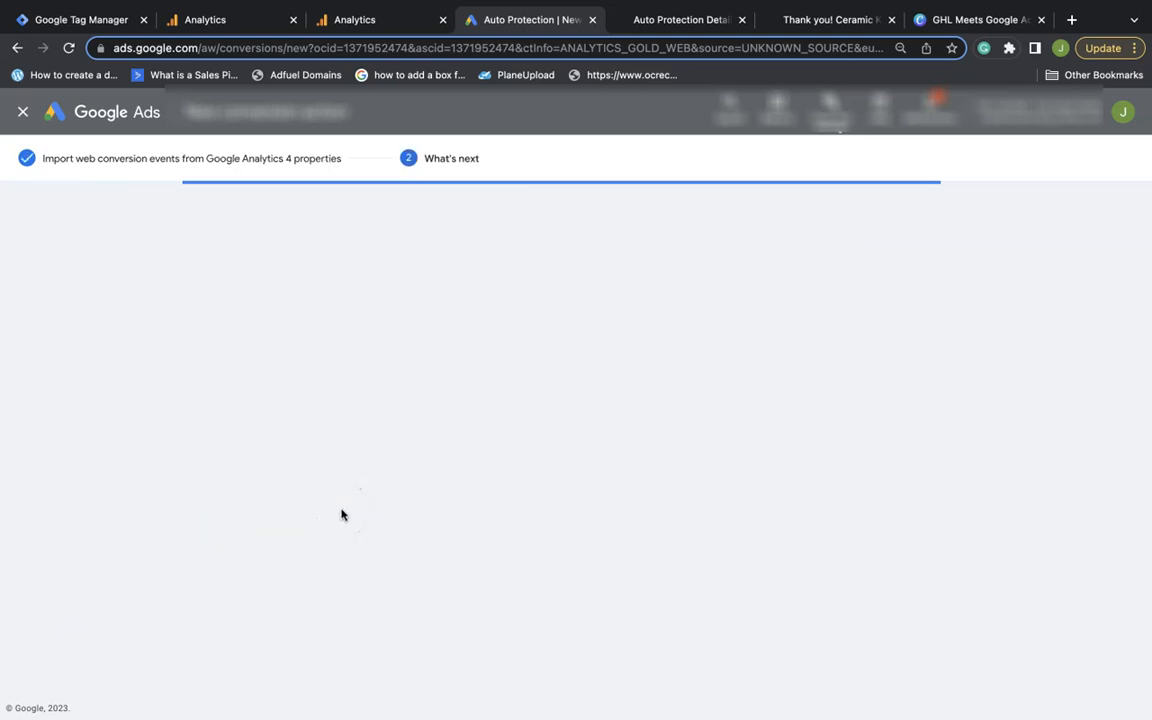
left_click(245, 404)
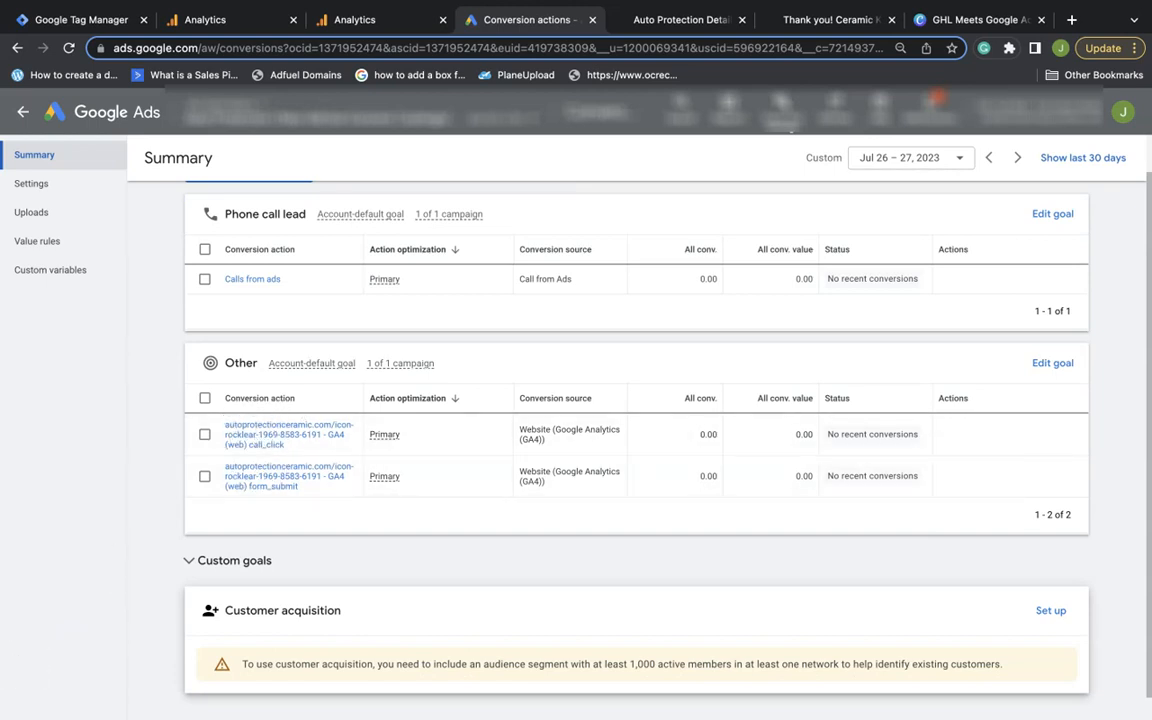
Step: Edit the imported call_click conversion action's settings and change its goal category to Phone call lead
left_click(280, 438)
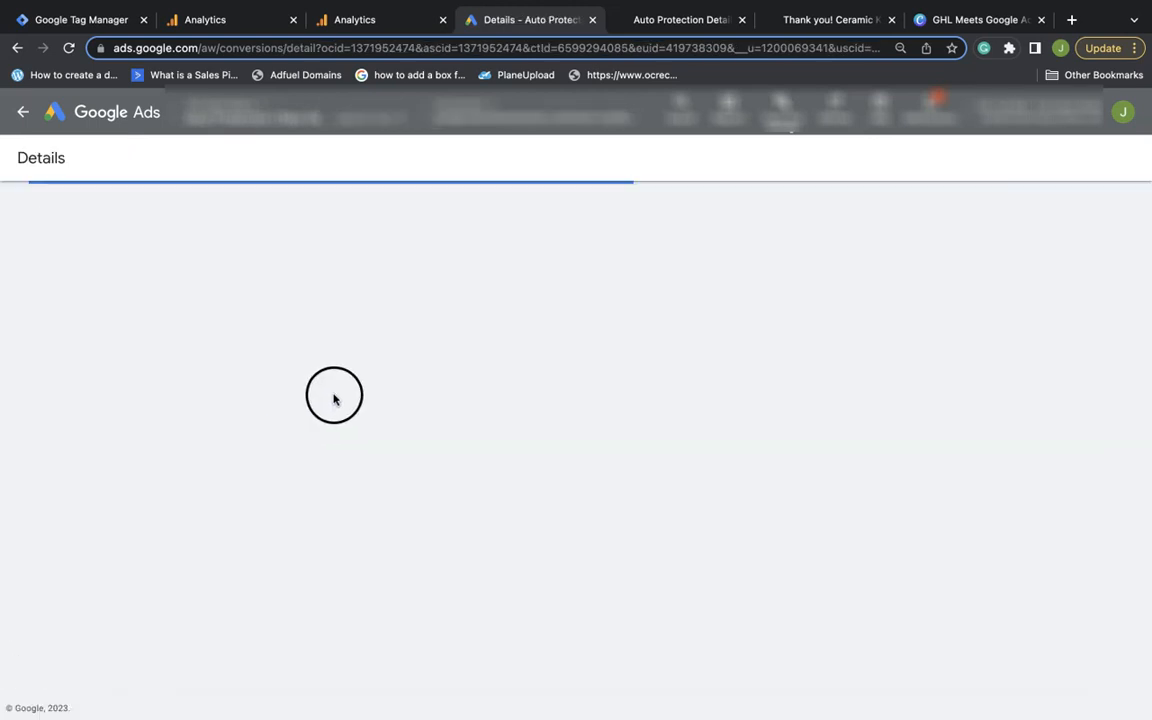
left_click(890, 596)
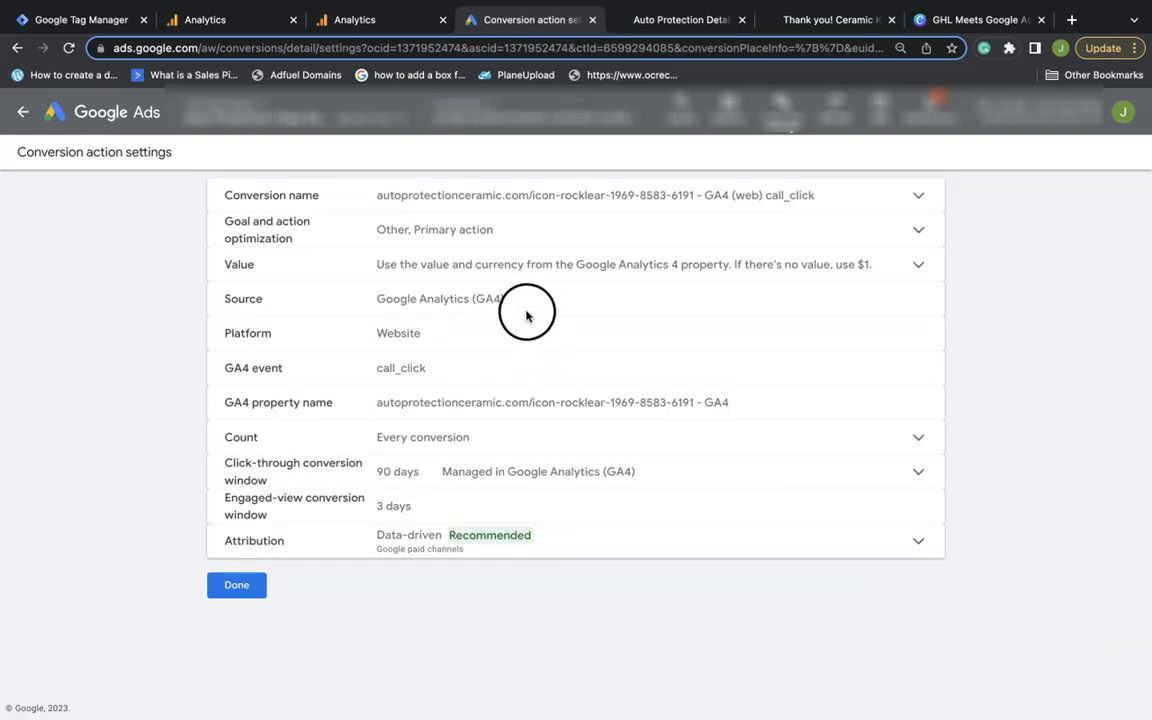
left_click(480, 229)
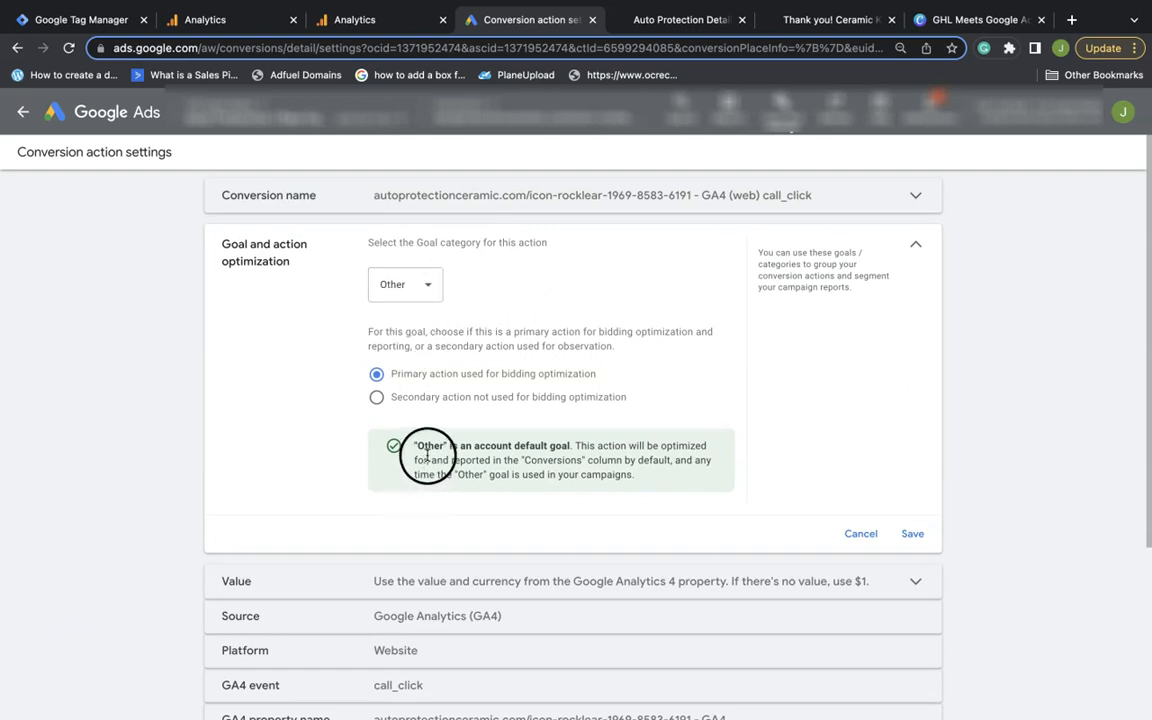
left_click(425, 288)
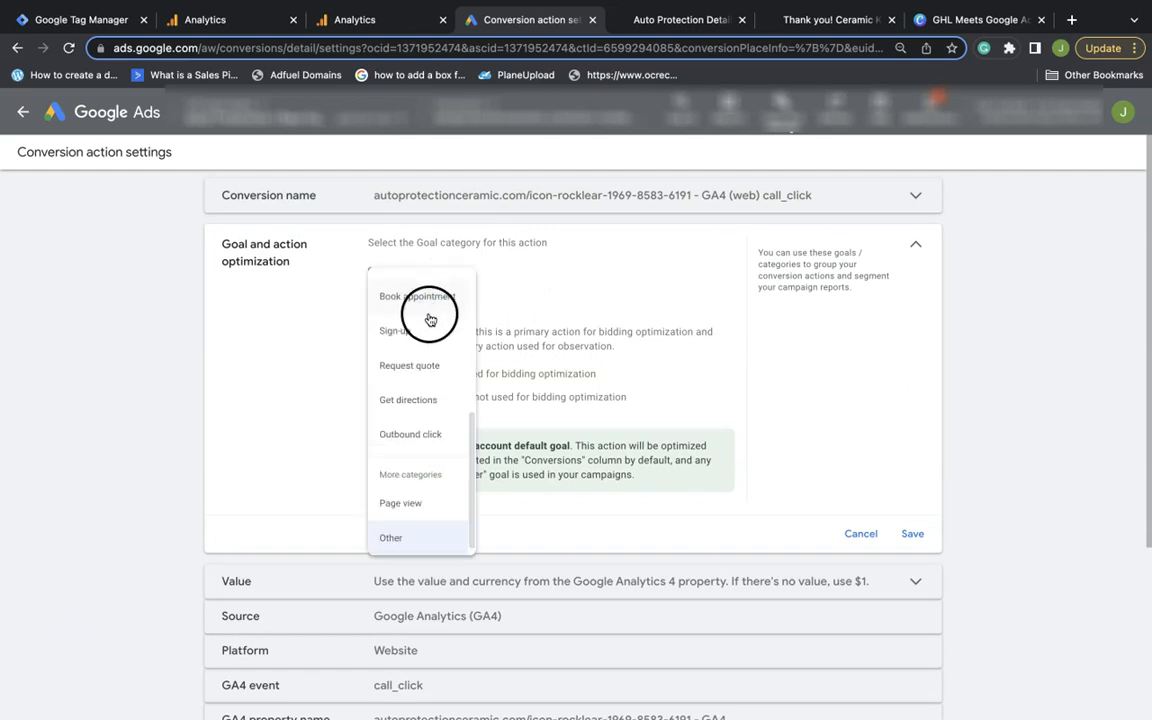
scroll(430, 330, "up", 3)
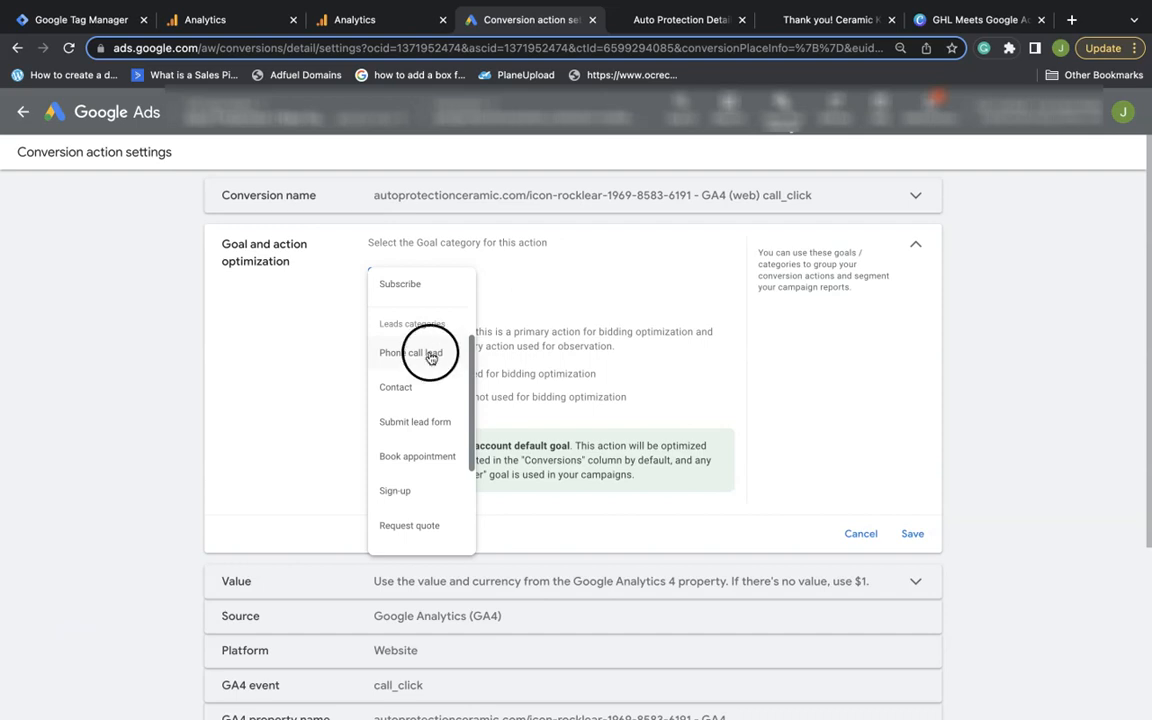
left_click(430, 357)
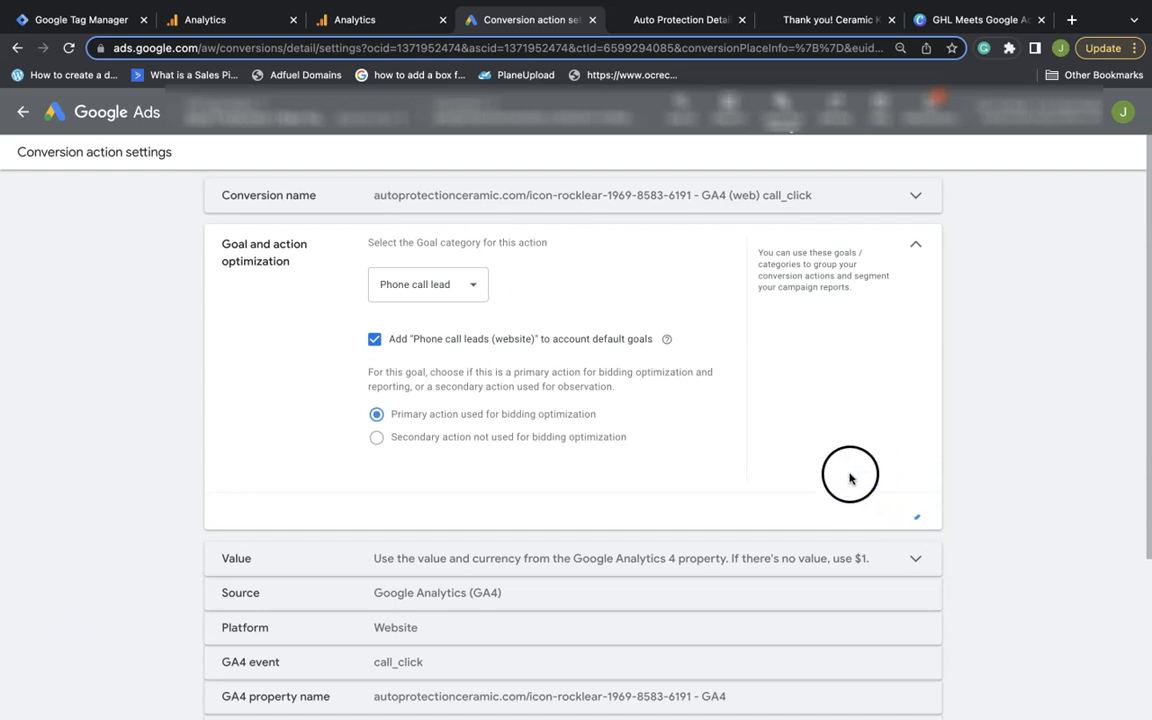
Step: Rename the call_click conversion action "Call Click (GA4)" and save a default value of $50, returning to the conversions summary
left_click(712, 196)
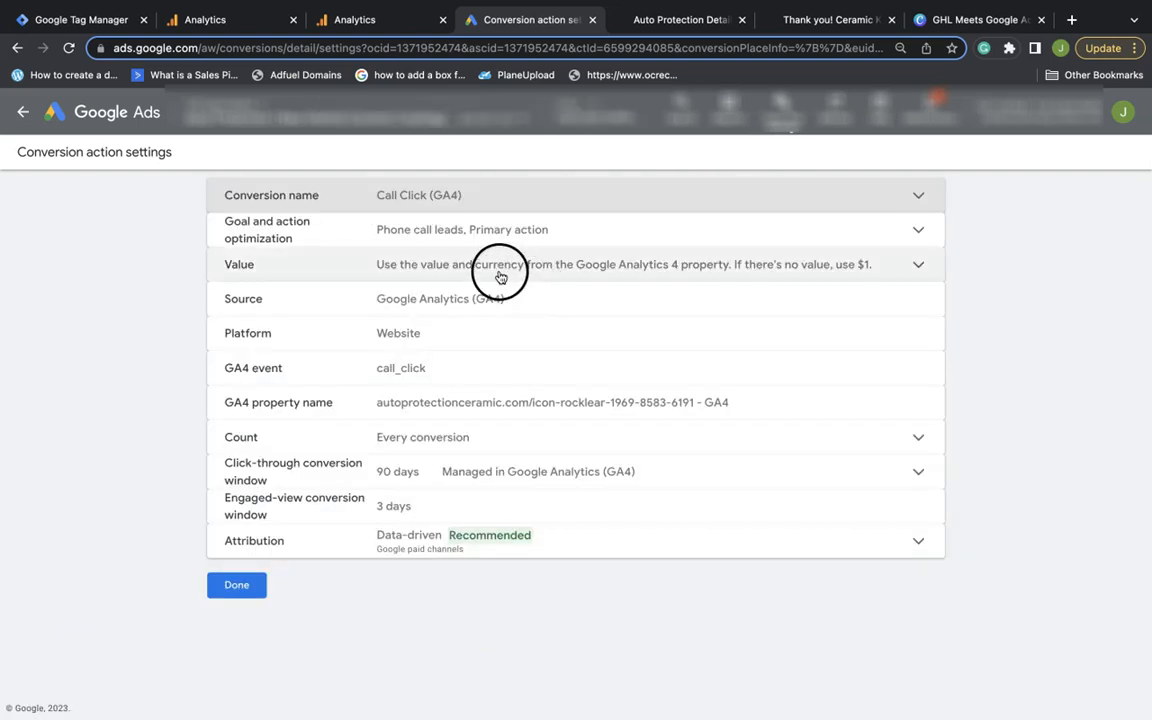
left_click(501, 272)
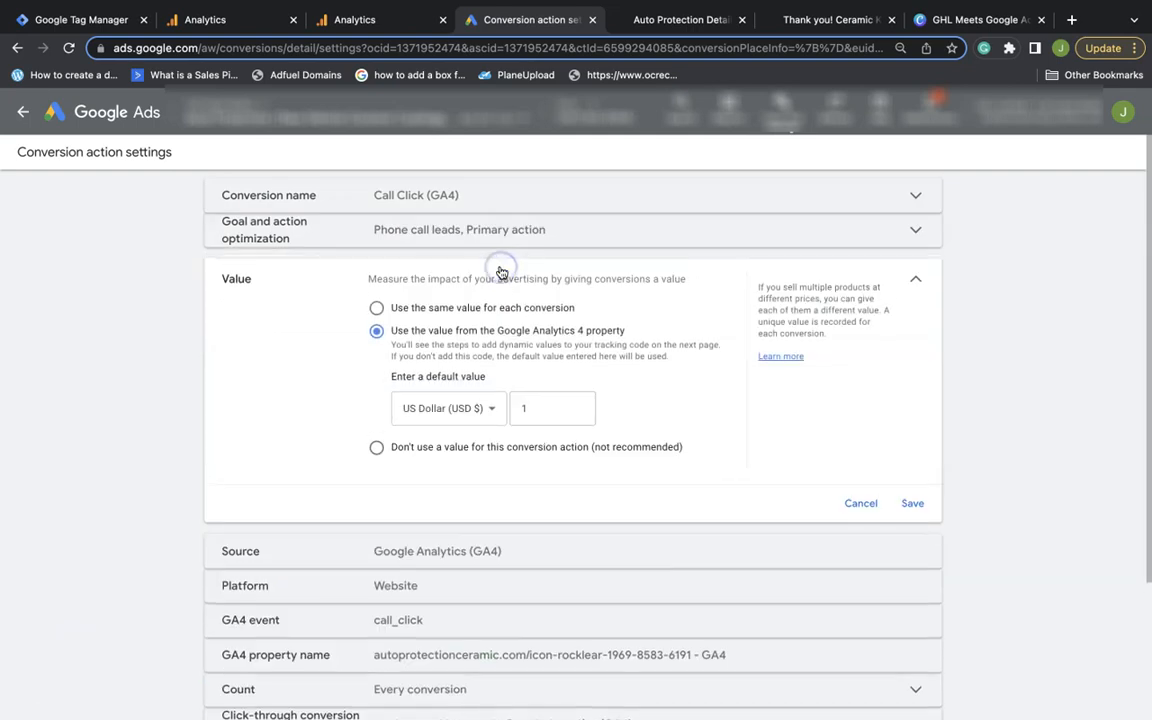
left_click(561, 406)
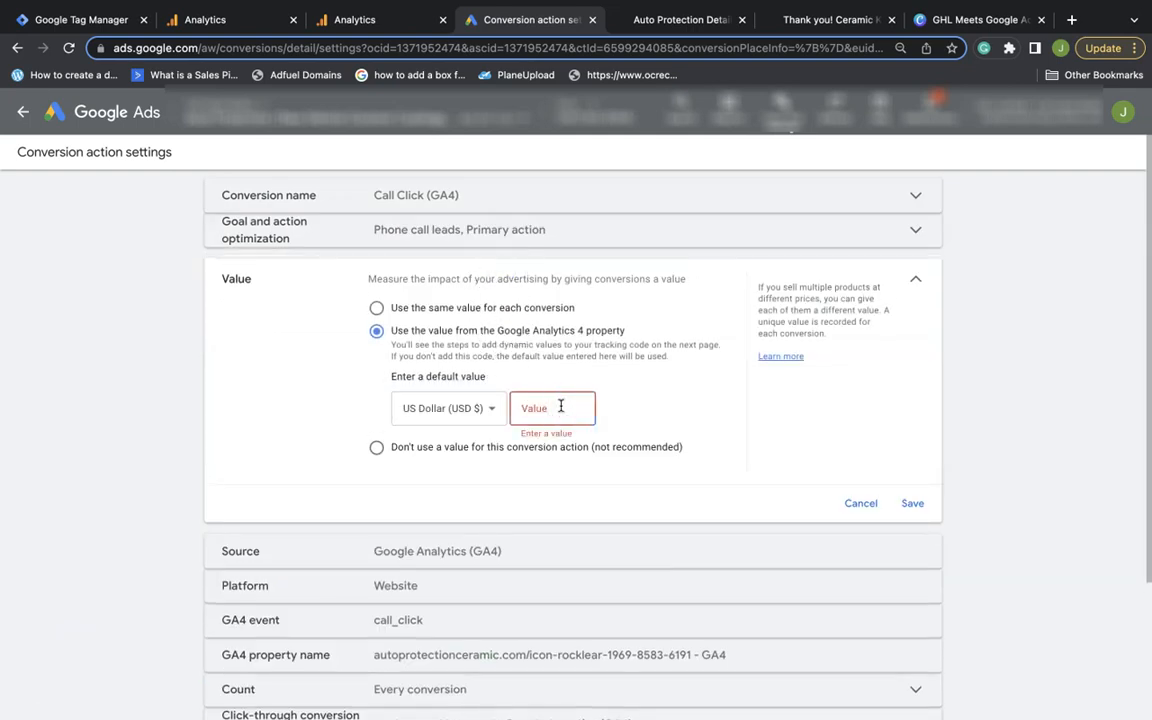
left_click(916, 507)
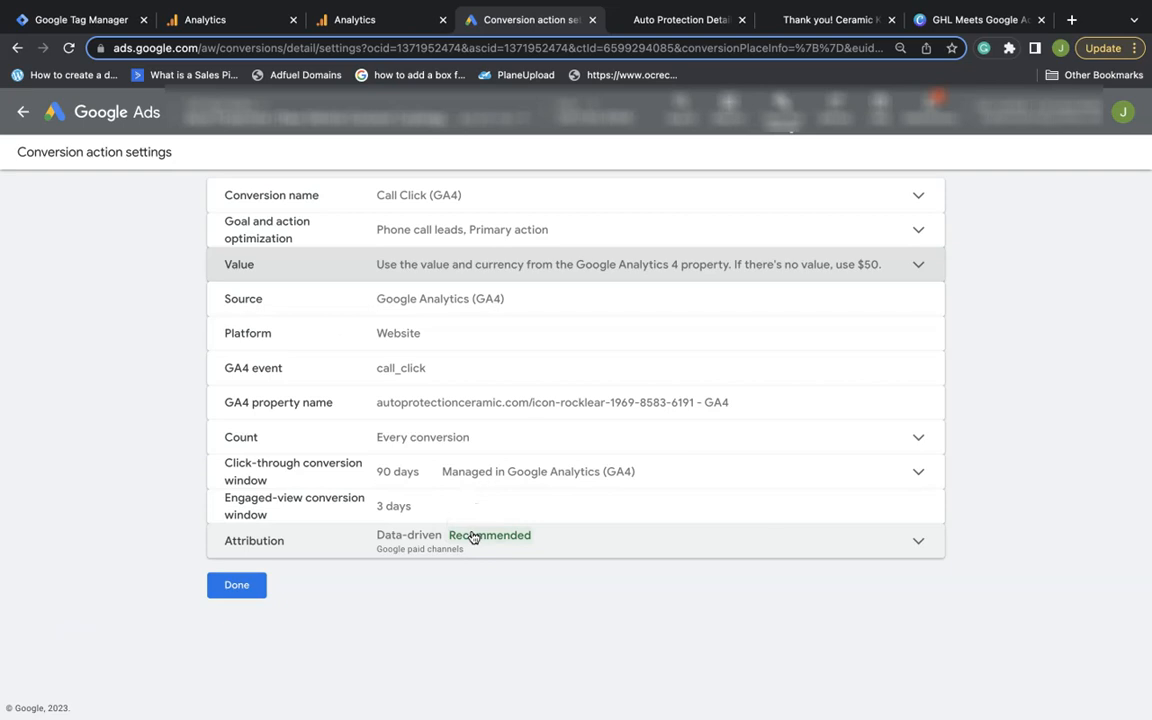
left_click(237, 586)
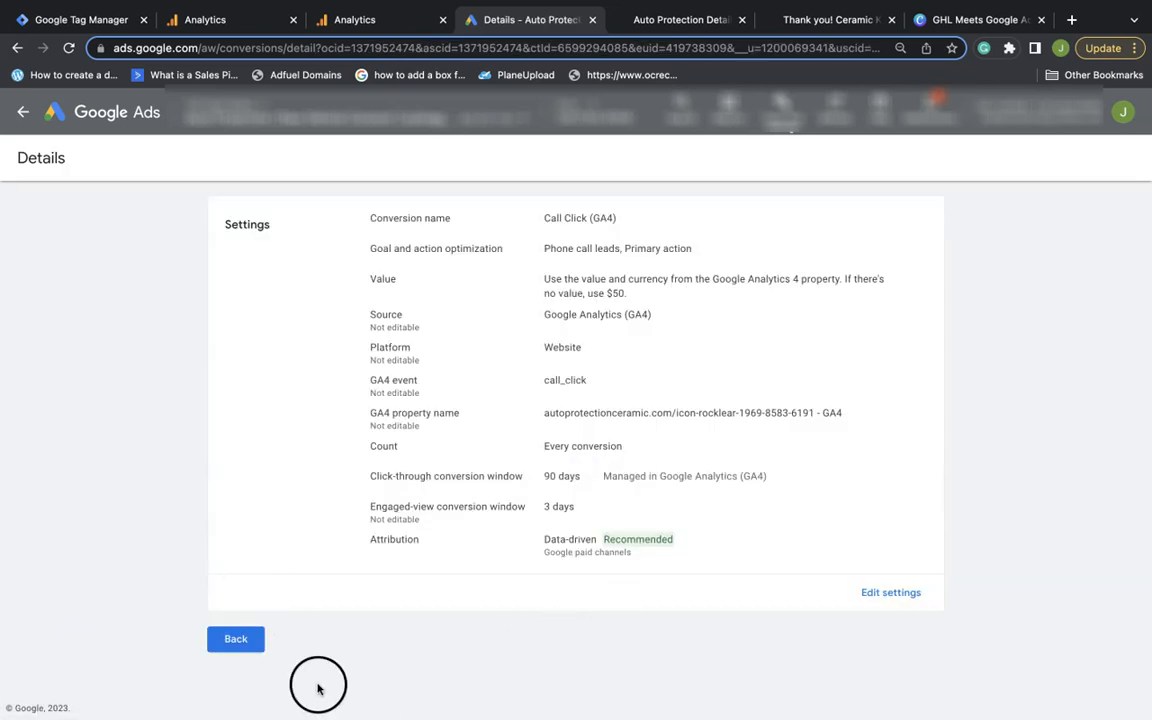
left_click(252, 642)
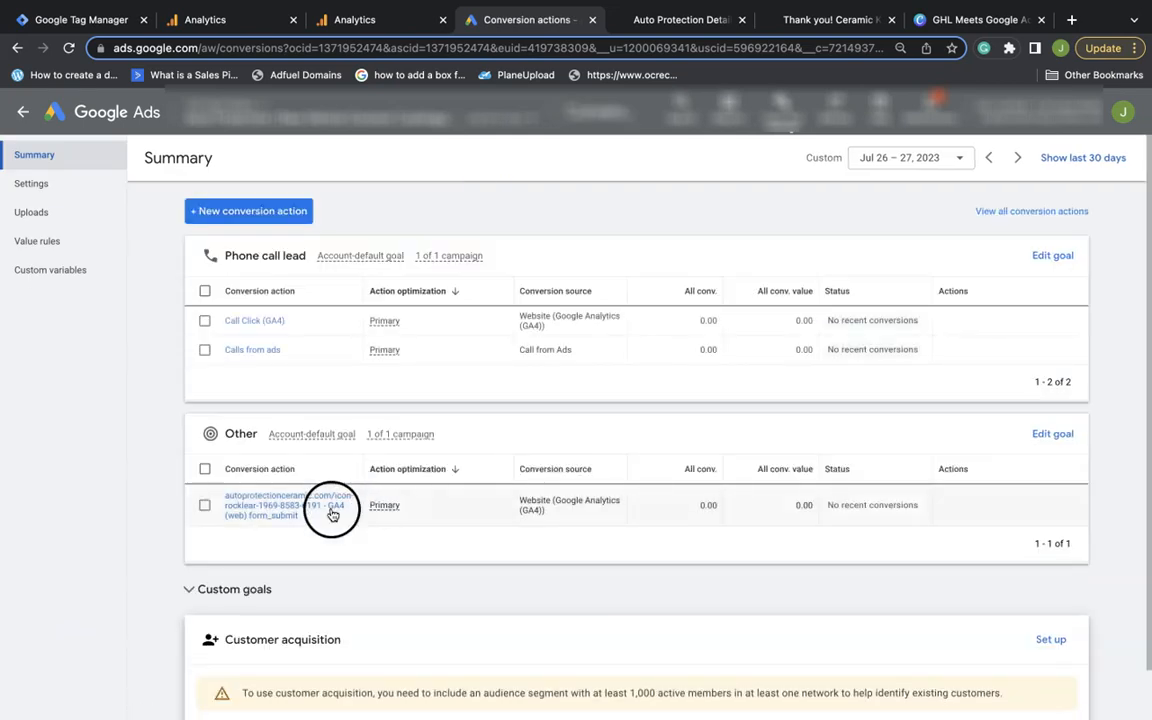
Step: Edit the imported form_submit conversion action's settings and rename it "Form Submit (GA4)"
scroll(300, 495, "down", 1)
left_click(272, 479)
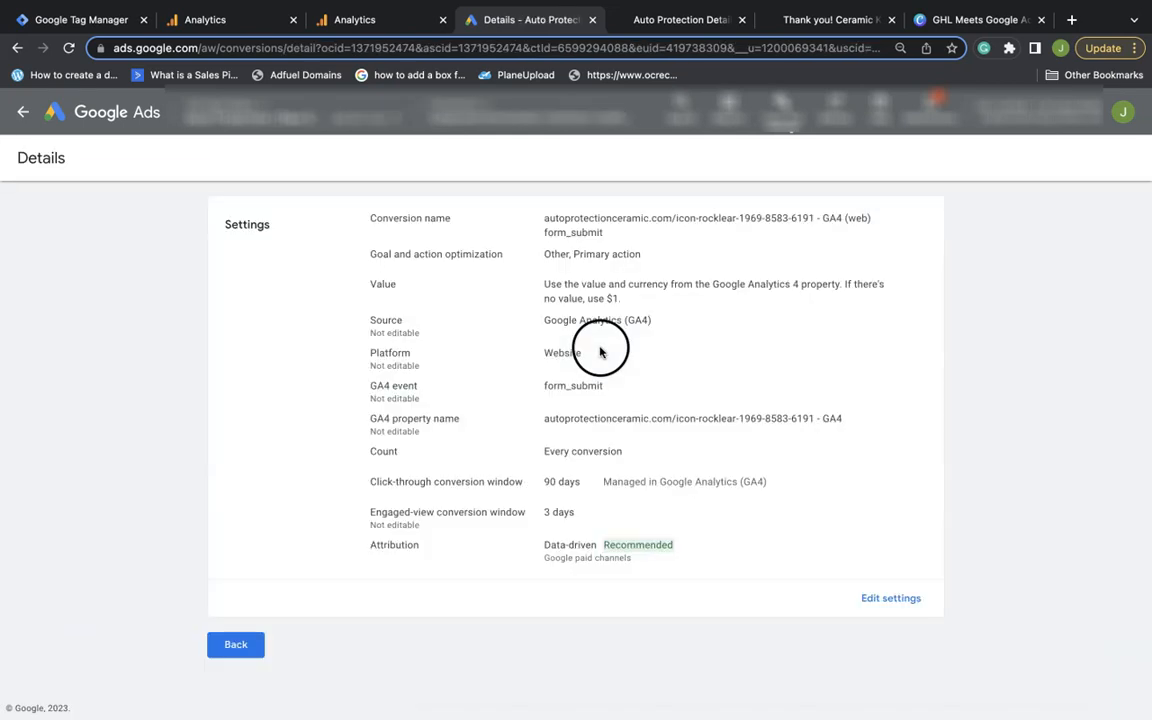
left_click(874, 596)
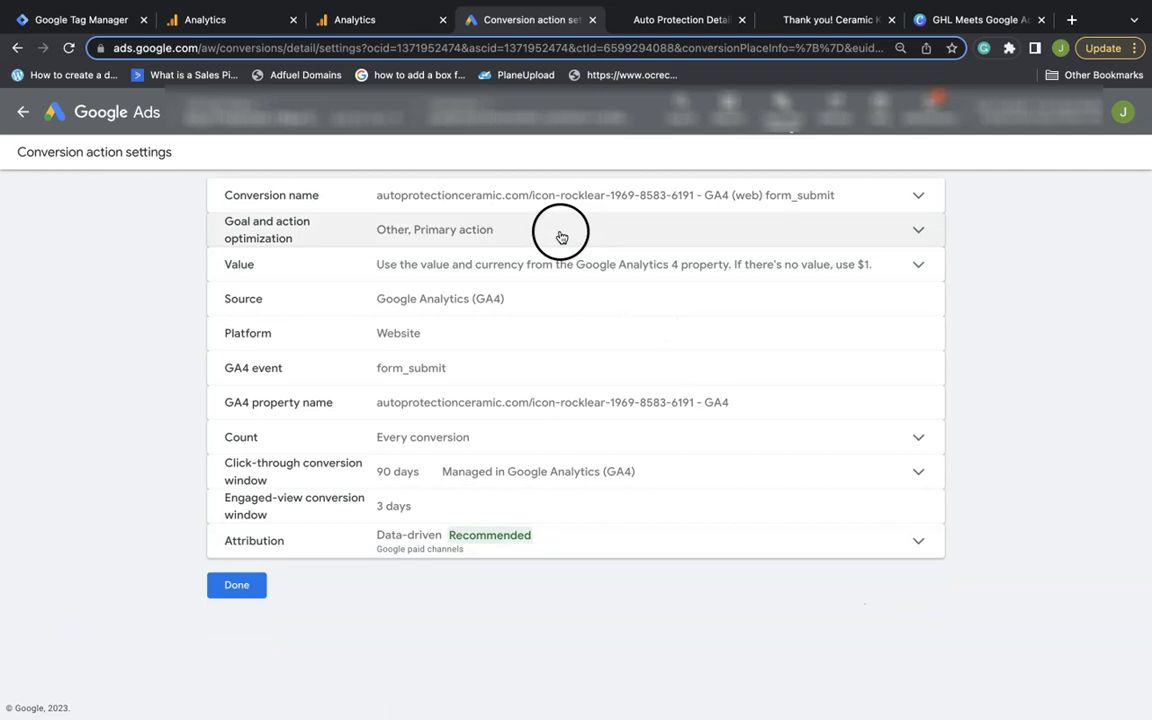
left_click(553, 198)
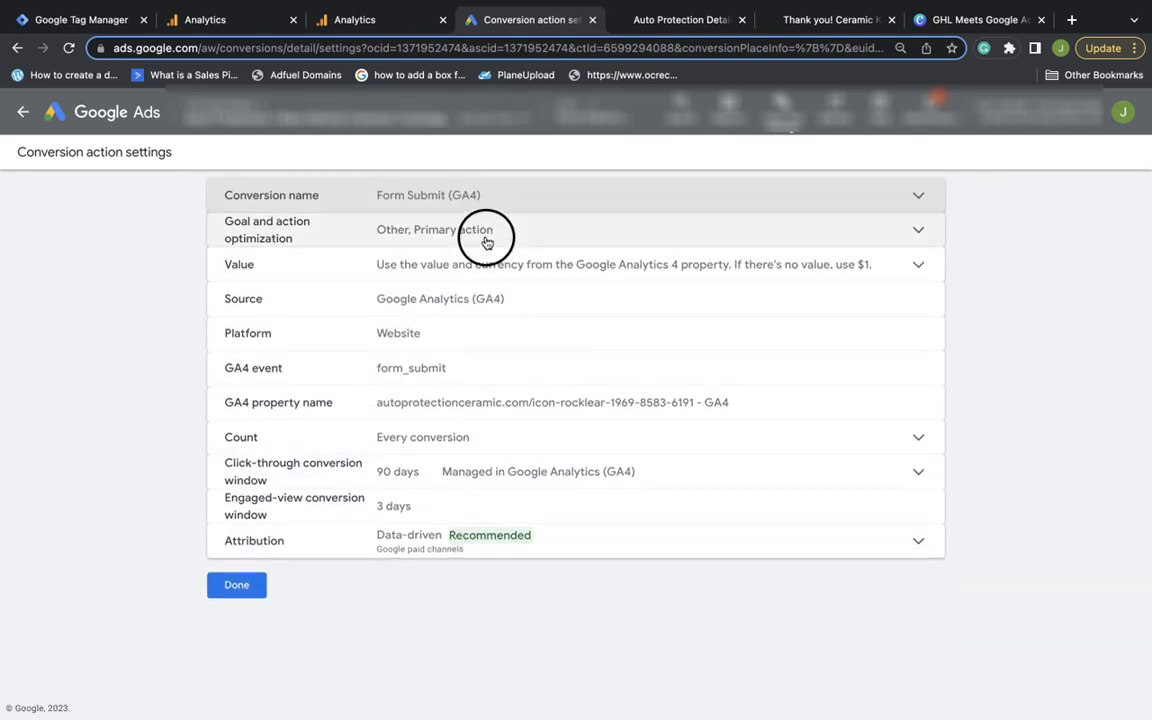
Step: Set the Form Submit (GA4) conversion action's goal category to Submit lead form and save it
left_click(486, 242)
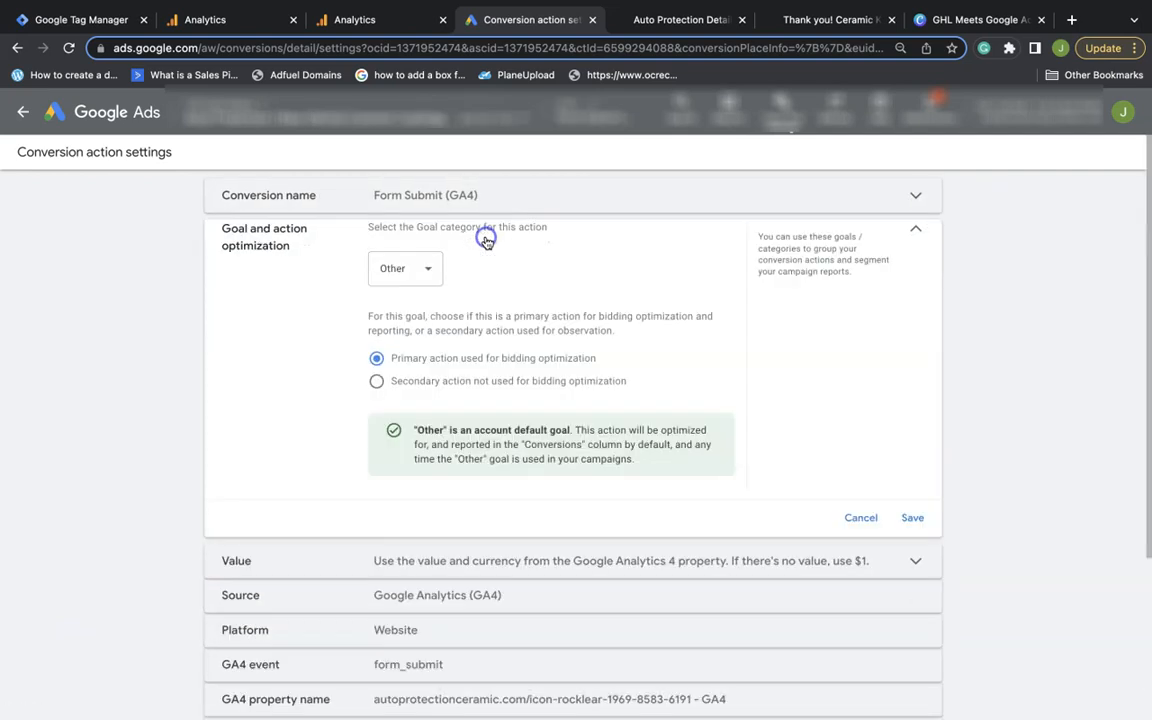
left_click(437, 281)
scroll(430, 360, "up", 3)
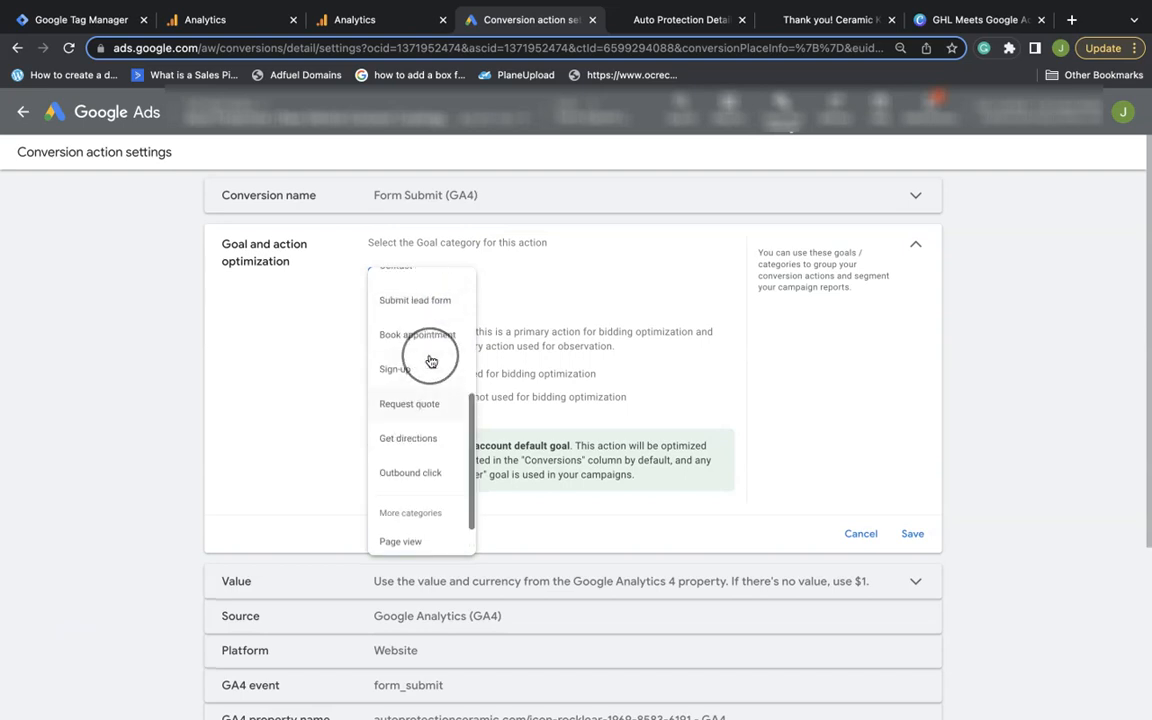
left_click(425, 395)
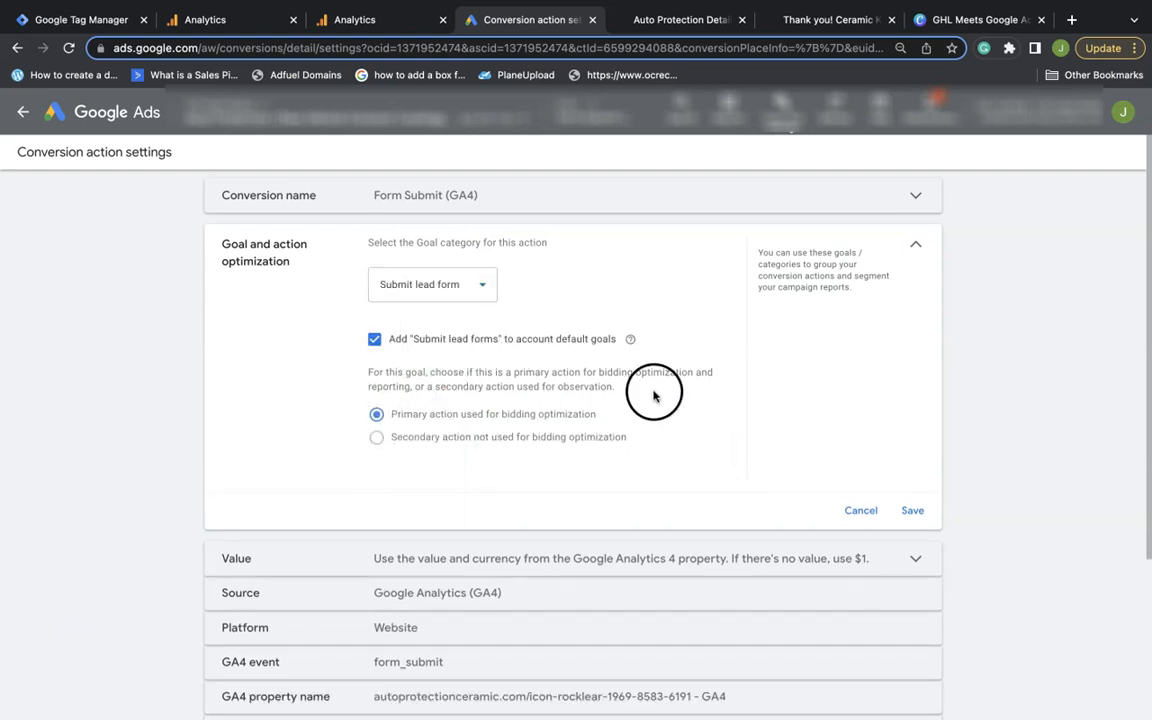
left_click(924, 512)
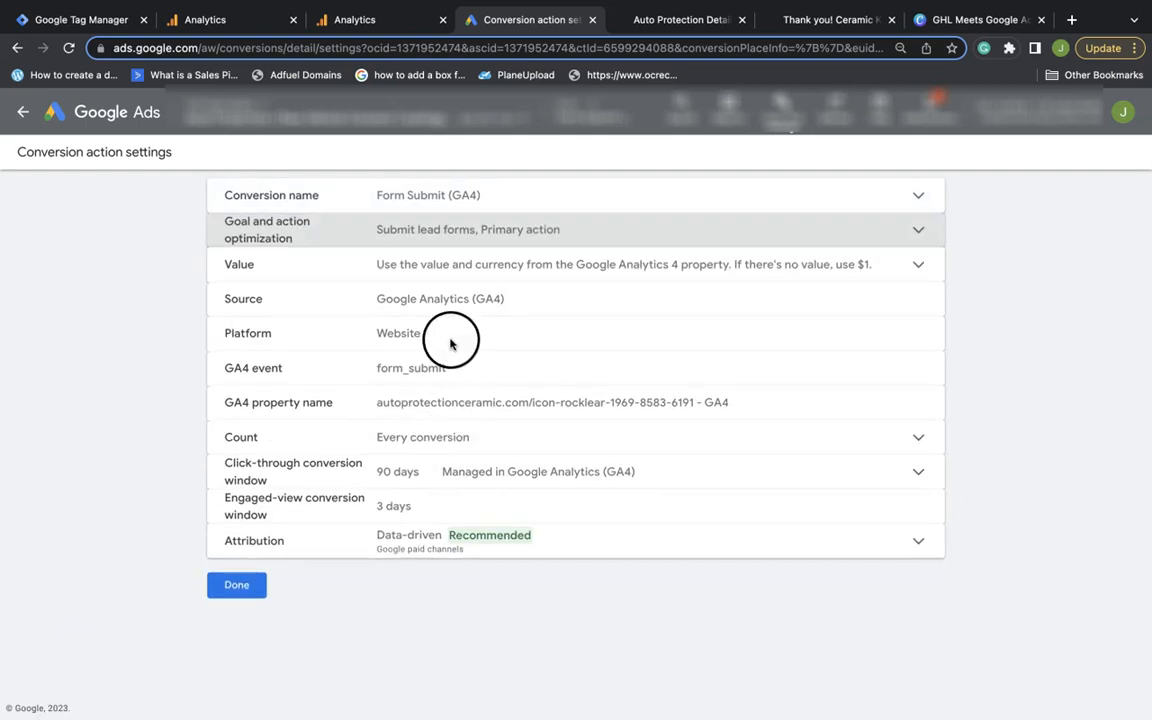
Step: Set the Form Submit (GA4) conversion's default value to $75, save it and return to the conversions summary
left_click(495, 268)
left_click(533, 407)
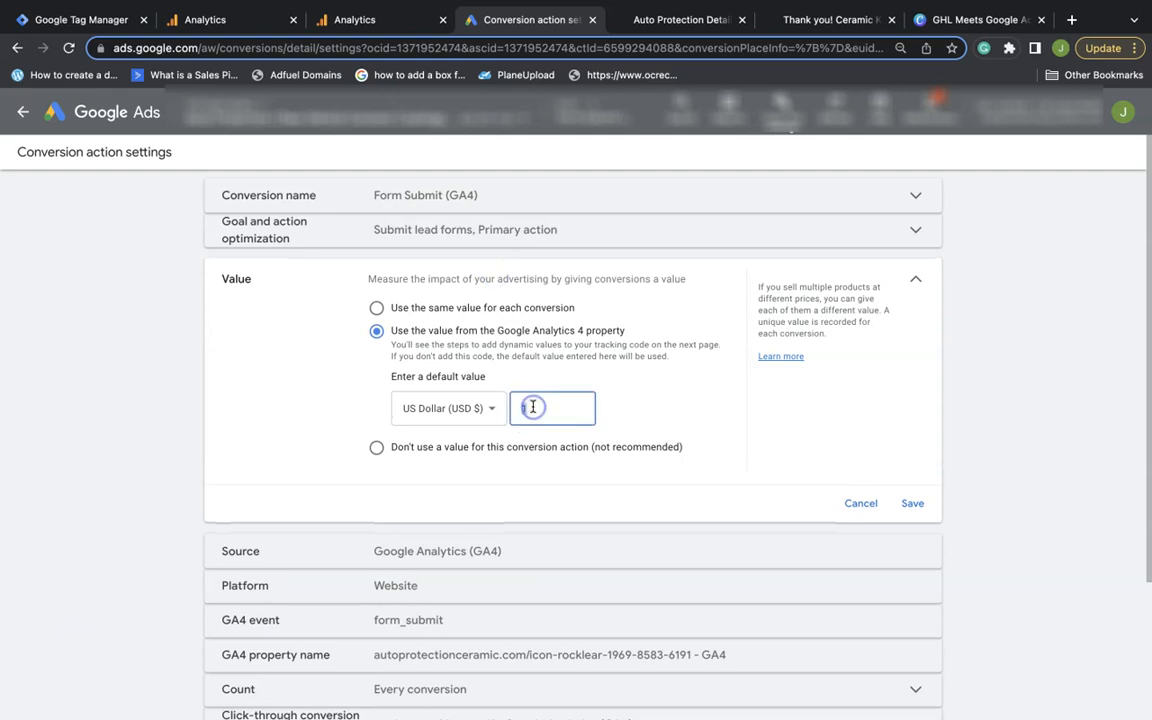
type("75")
left_click(912, 503)
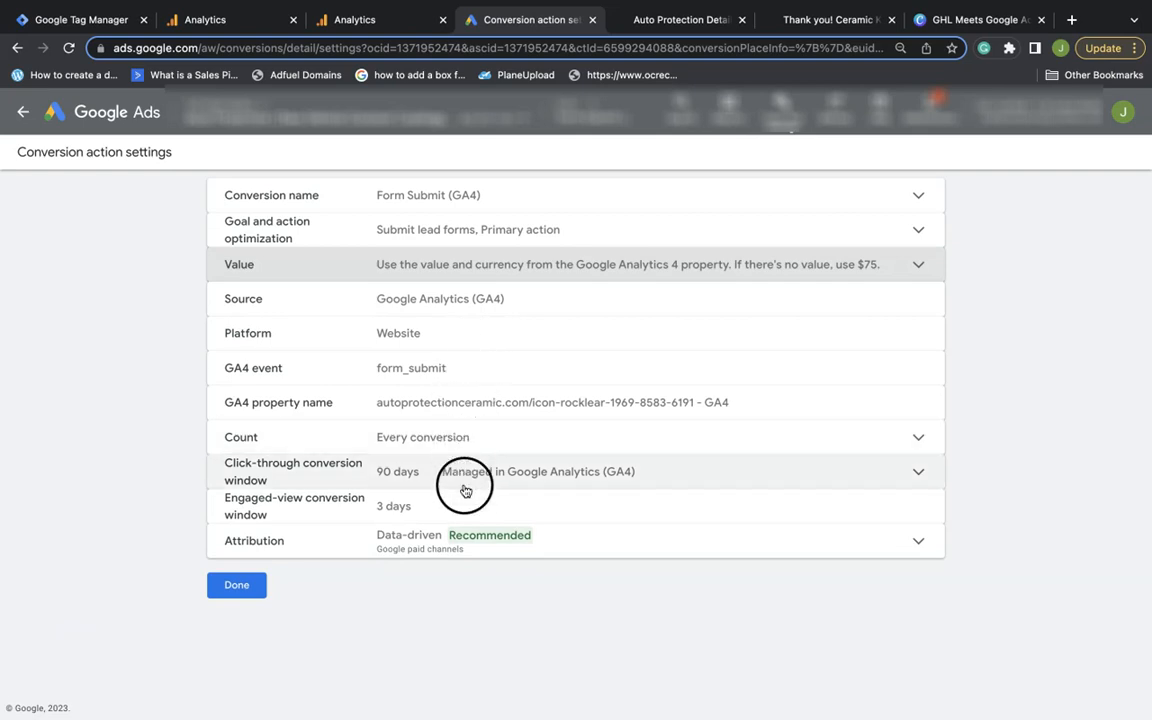
left_click(250, 592)
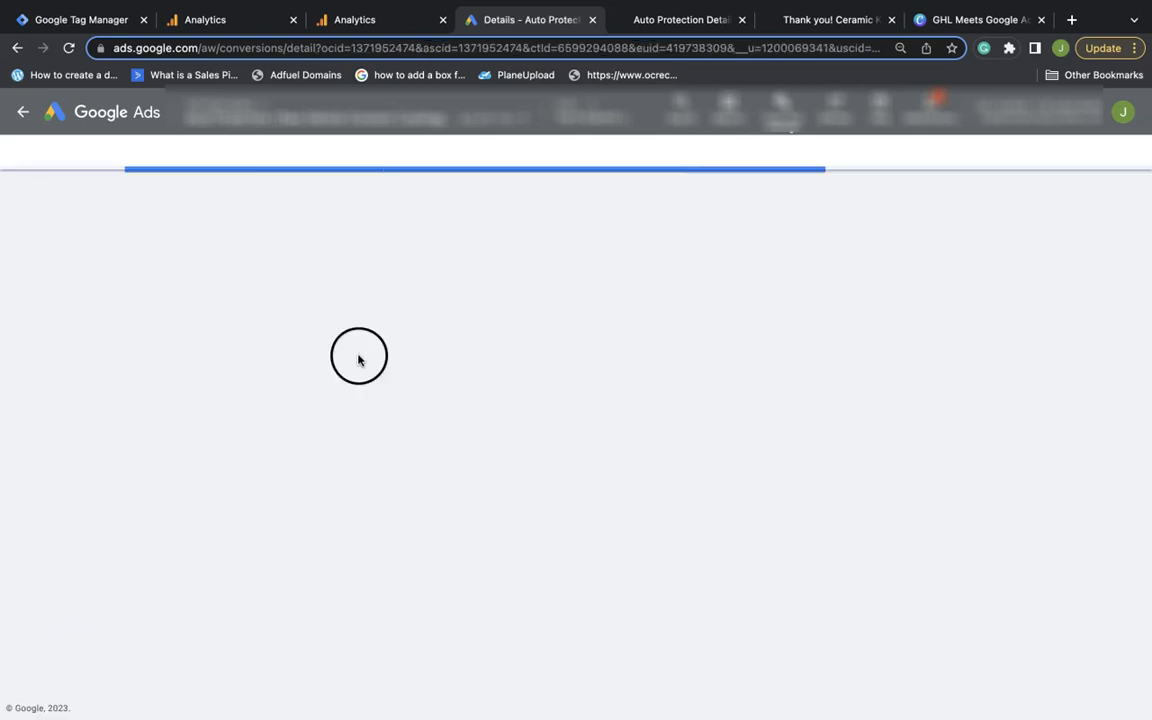
left_click(255, 630)
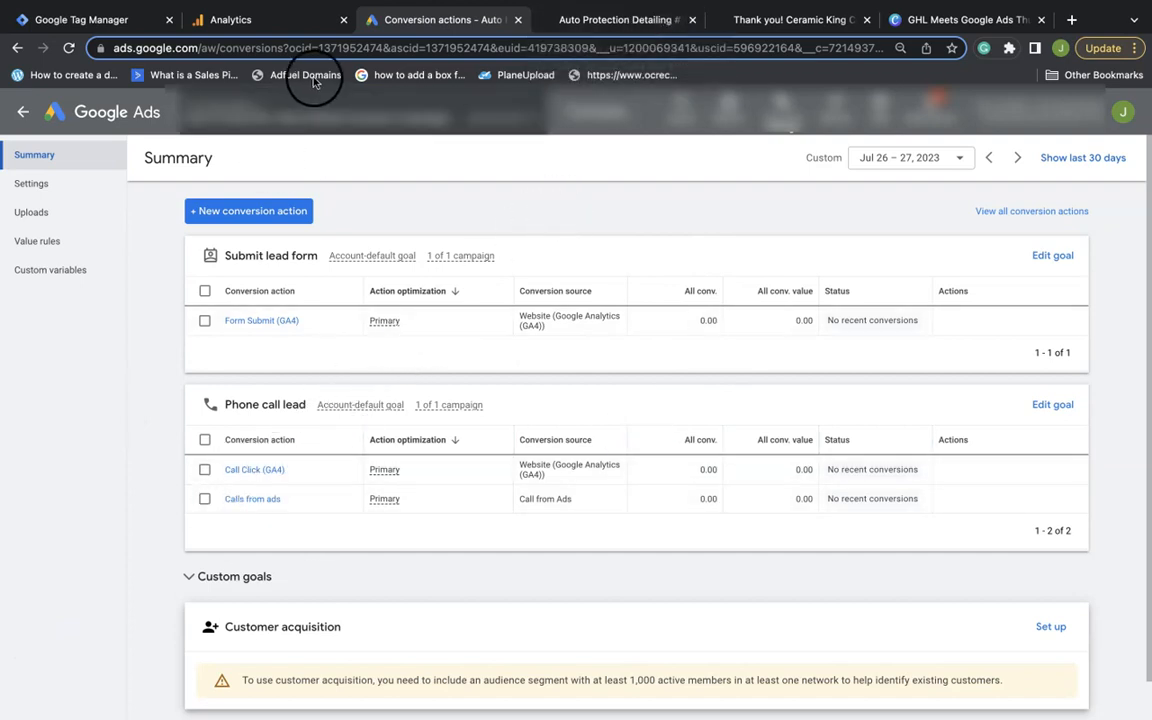
Step: Switch to the Auto Protection Detailing landing page, reload it, and open and close the quote form
left_click(619, 33)
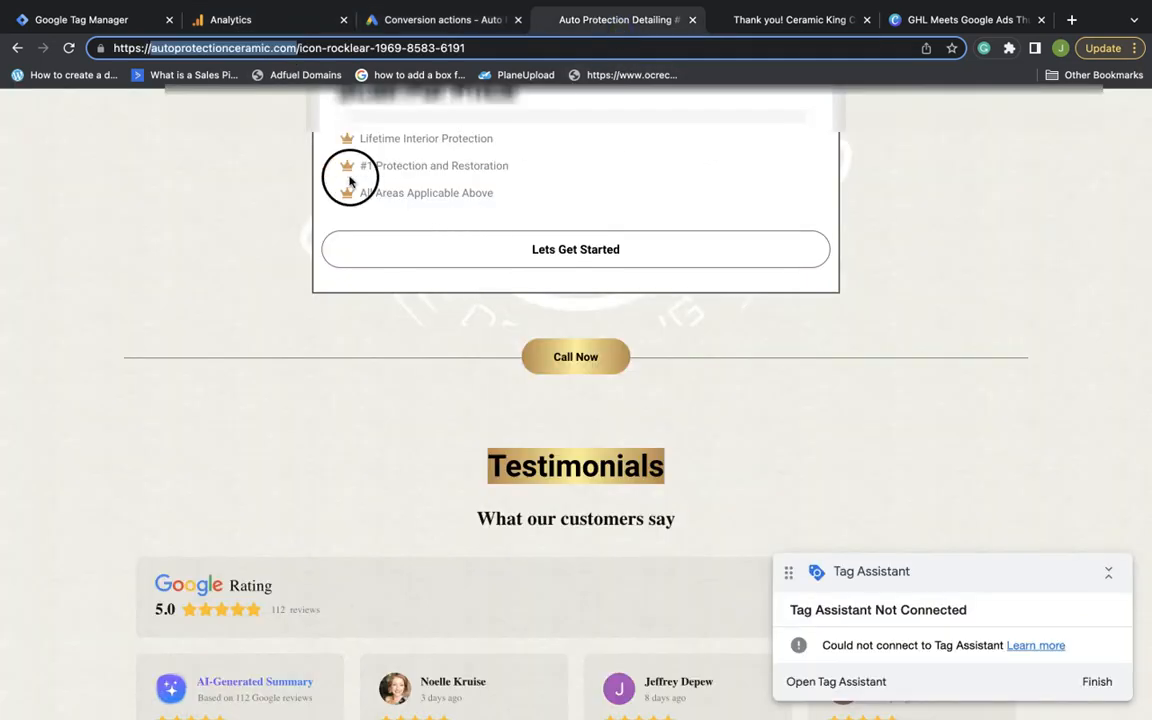
left_click(68, 48)
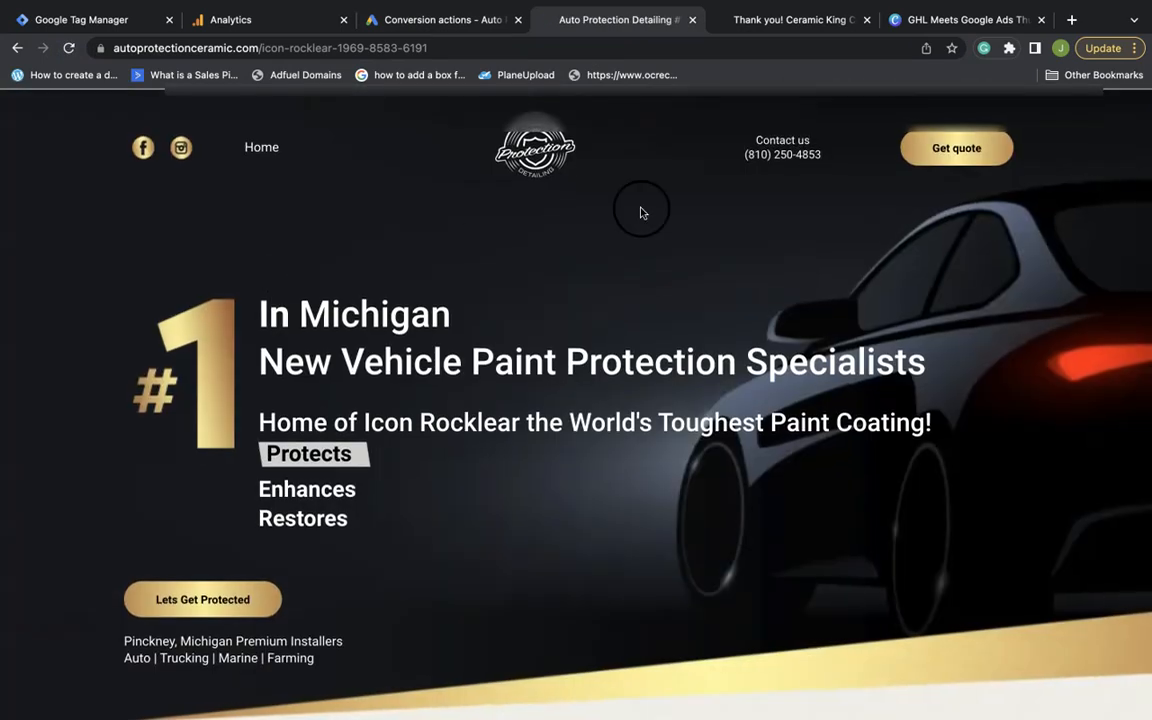
left_click(948, 148)
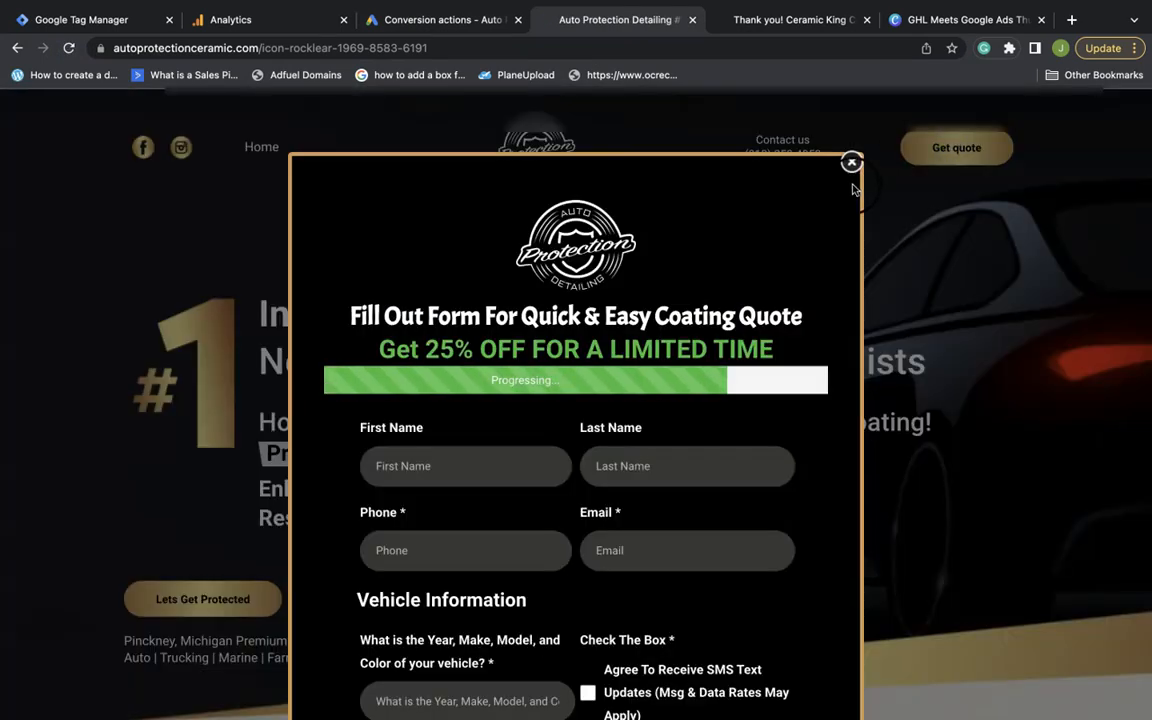
left_click(851, 162)
Step: Test the call links in the landing page's header and FAQ section, cancelling each FaceTime prompt
left_click(800, 157)
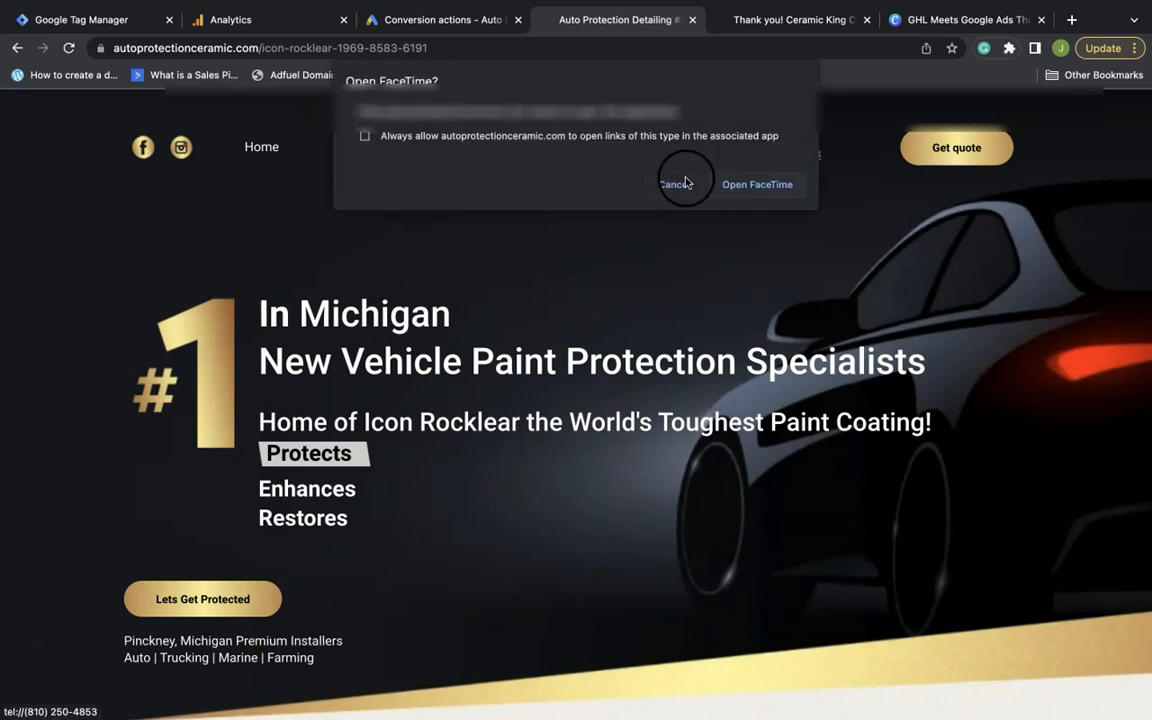
left_click(645, 184)
scroll(373, 456, "down", 20)
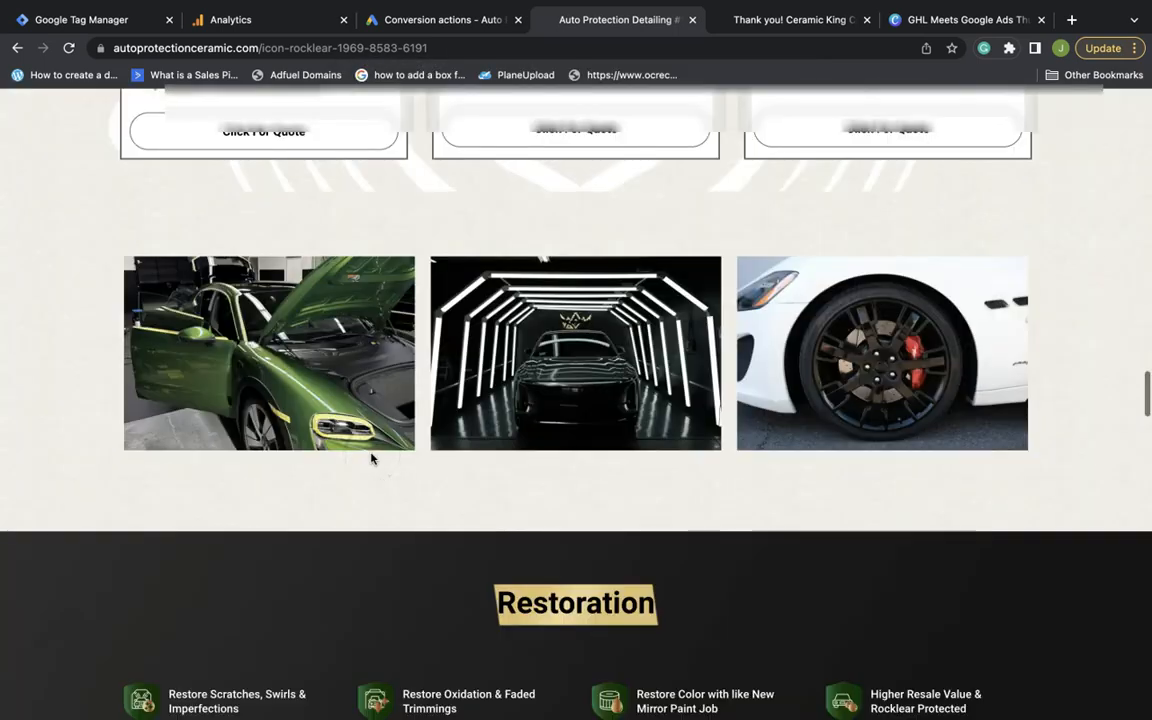
scroll(265, 595, "down", 15)
left_click(250, 530)
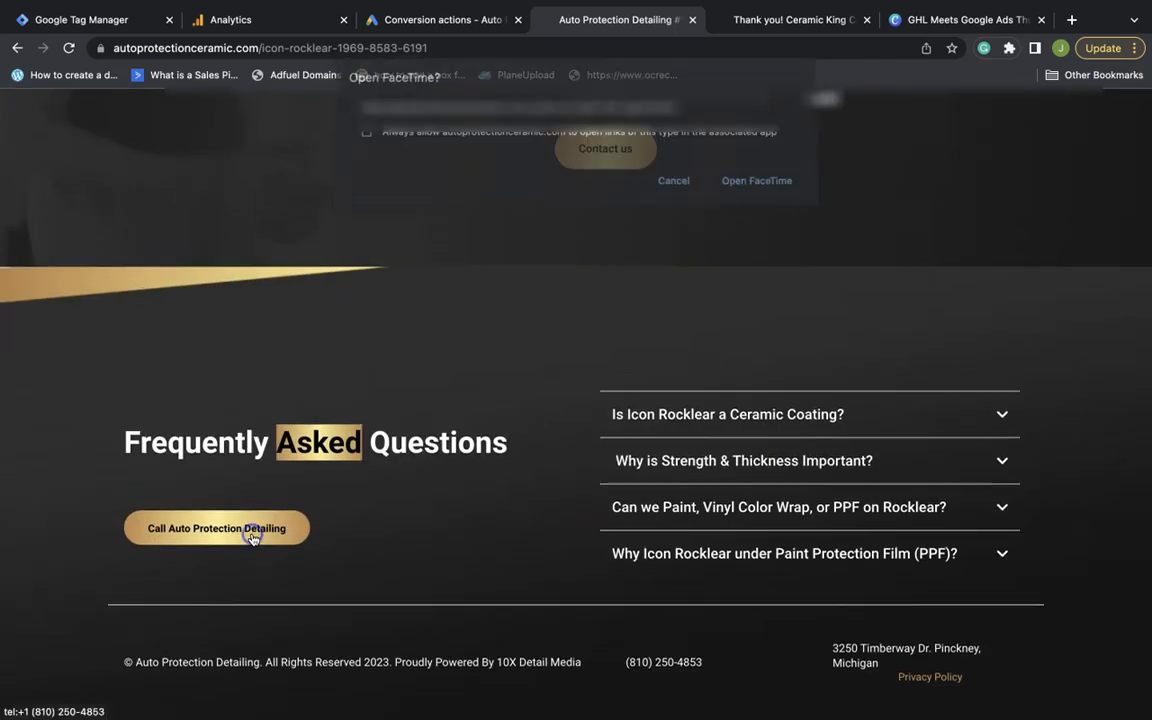
left_click(662, 188)
Step: Bring up the landing page's quote form to review its fields, and reload the /icon-rocklear-ty-g thank-you page
scroll(656, 195, "up", 20)
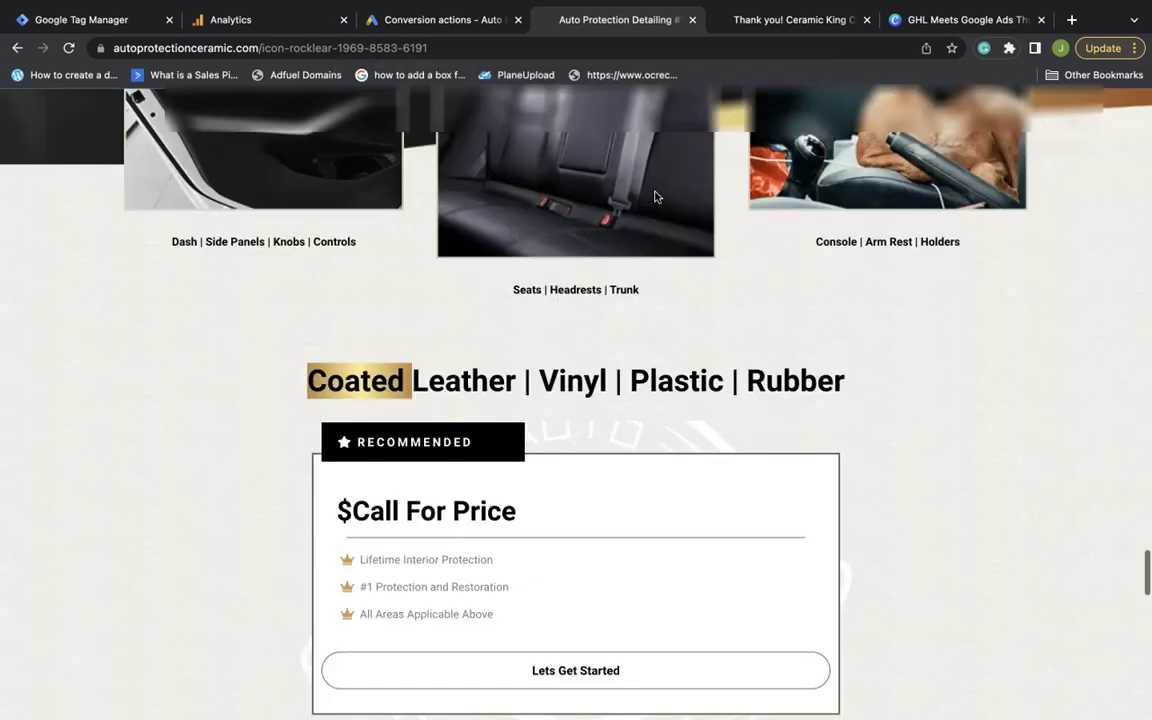
scroll(656, 195, "up", 5)
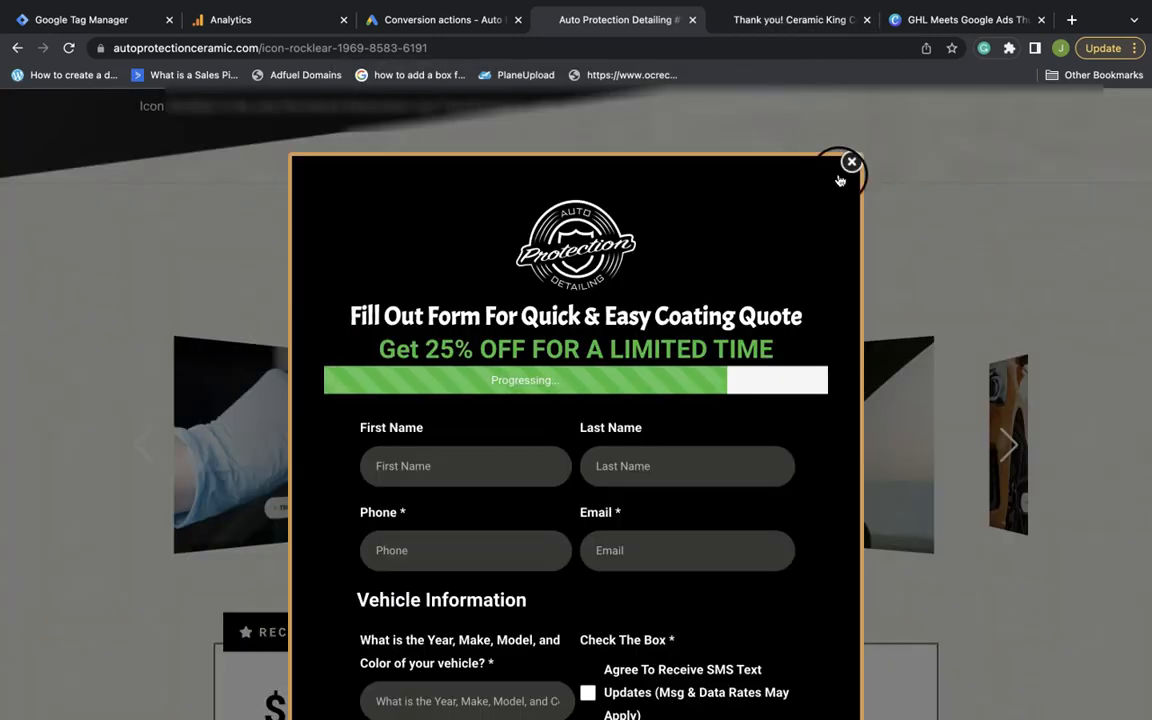
scroll(540, 409, "down", 2)
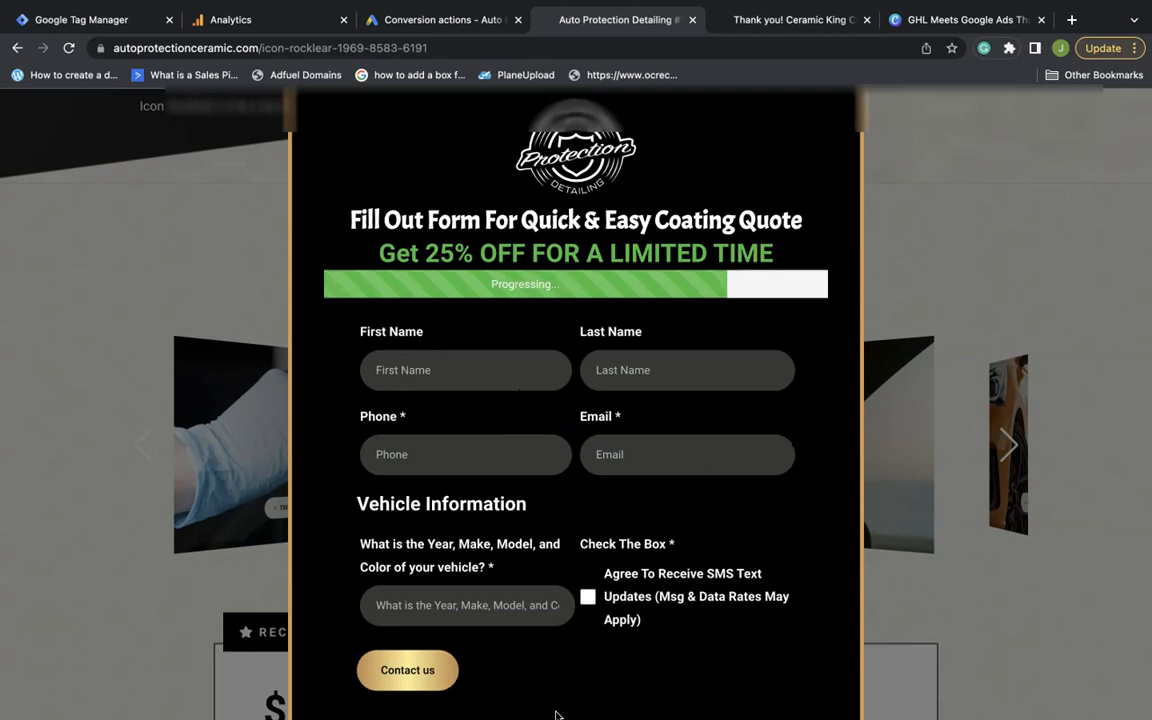
scroll(616, 352, "down", 1)
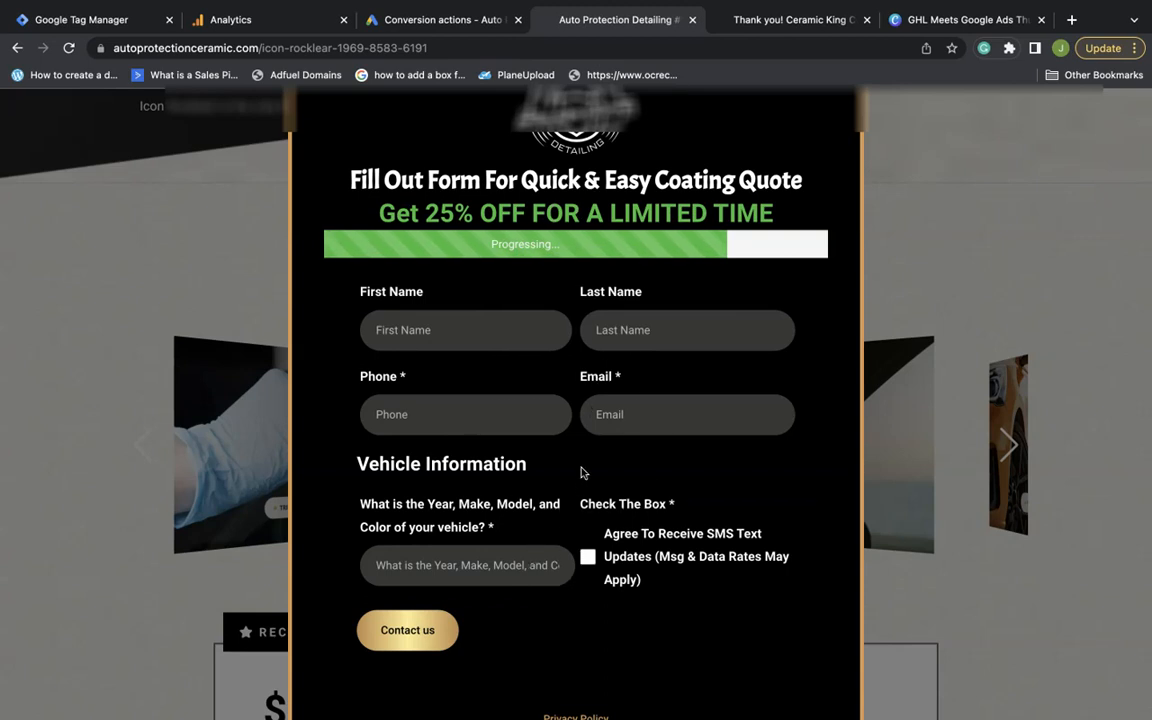
scroll(624, 322, "up", 1)
left_click(720, 19)
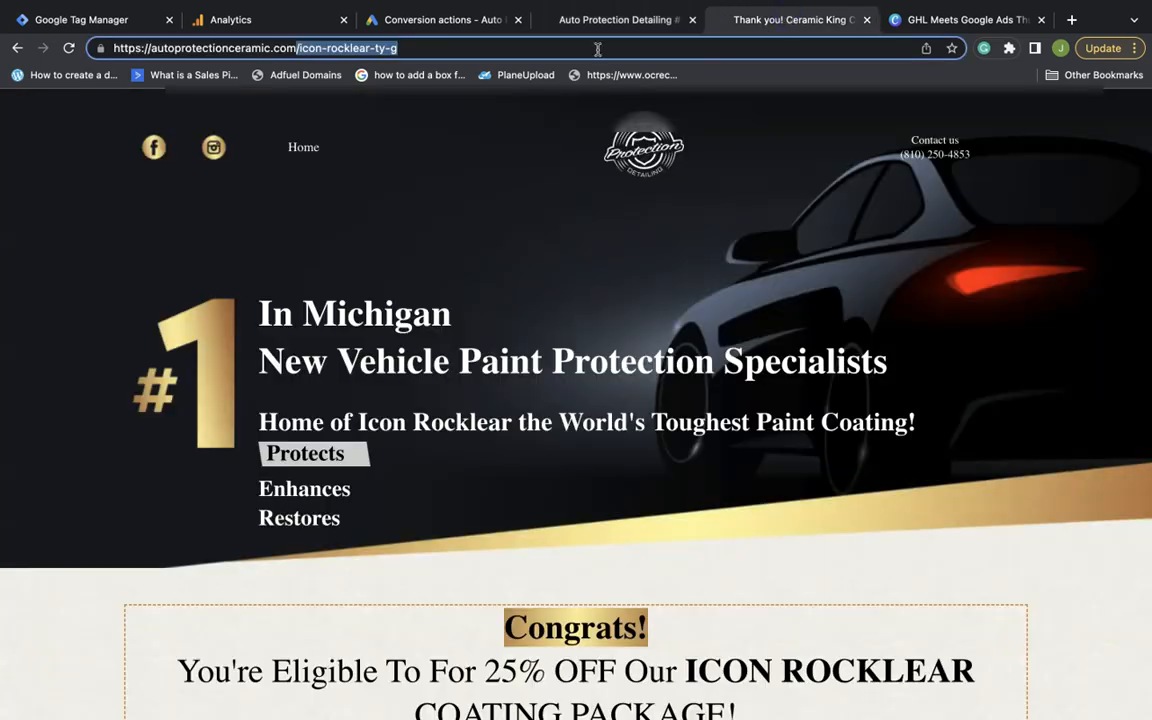
left_click(68, 48)
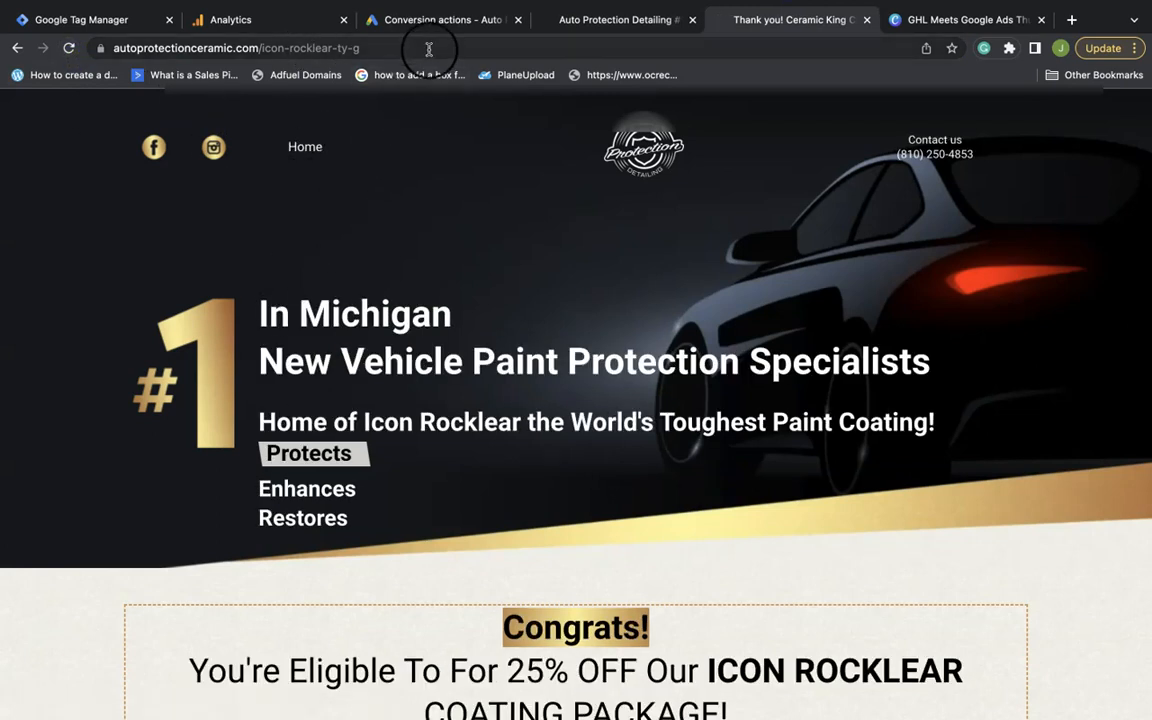
Step: Return to the Auto Protection Detailing landing page, dismiss the quote form and look over the page's sections
left_click(600, 19)
left_click(845, 136)
scroll(426, 522, "up", 3)
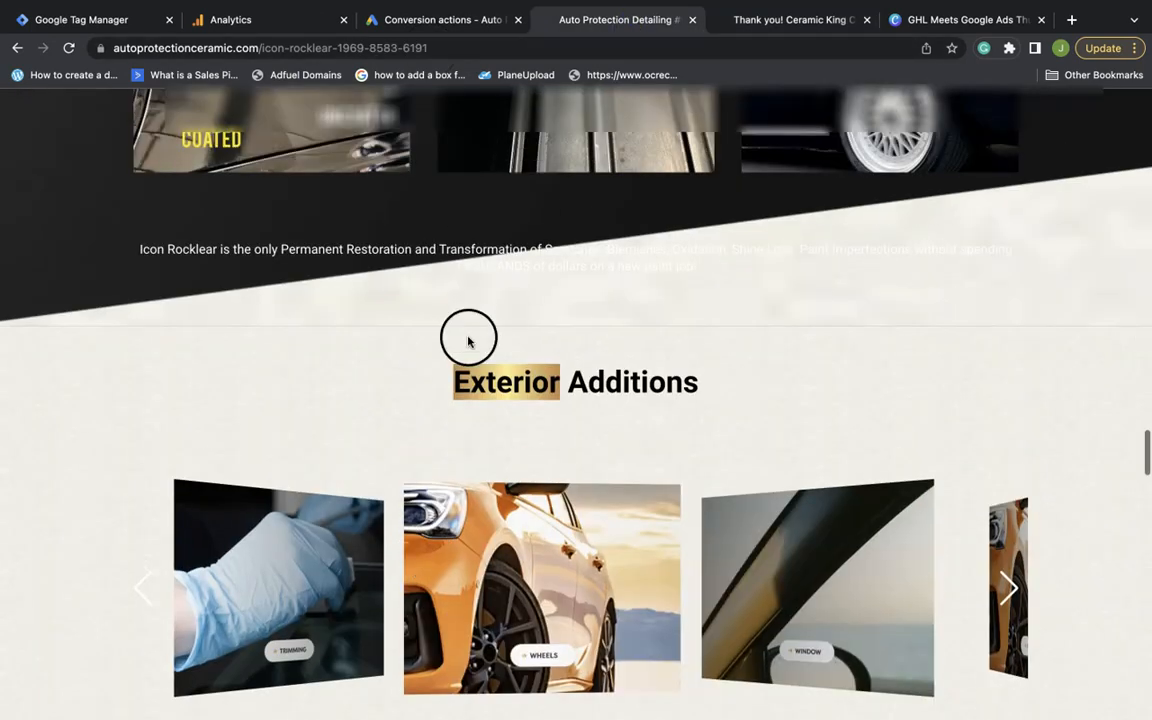
Step: Switch to Analytics and open the property's existing events list in the admin settings
left_click(257, 26)
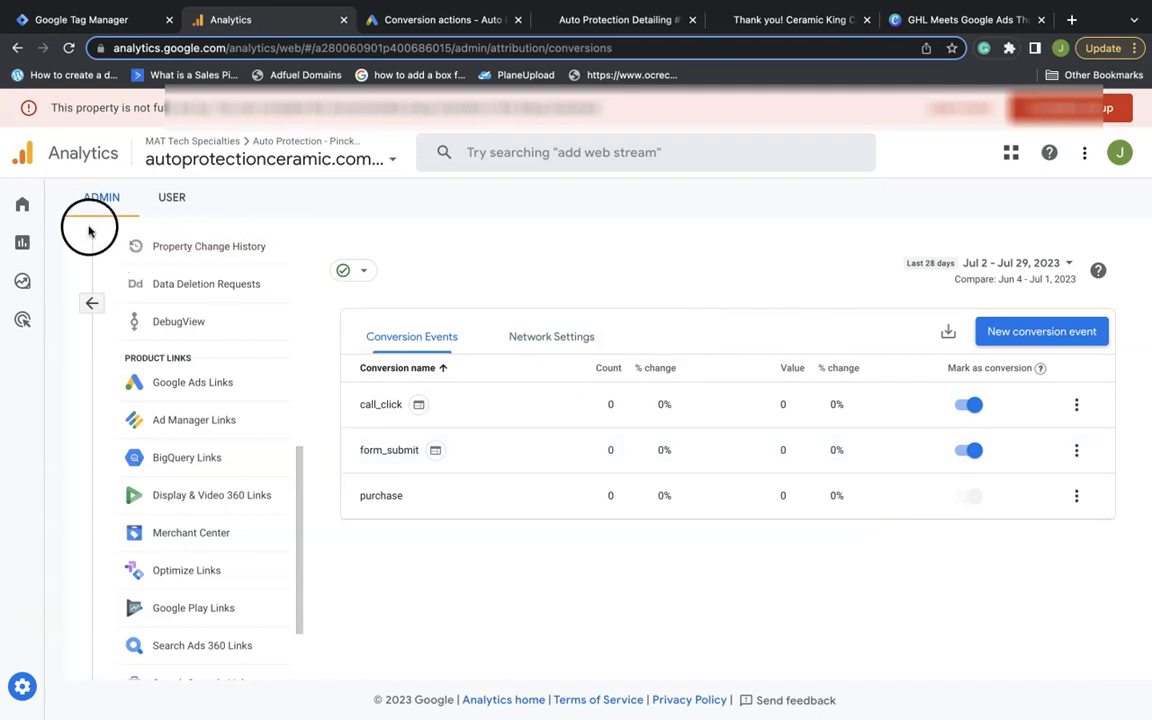
scroll(195, 377, "down", 3)
scroll(185, 378, "up", 6)
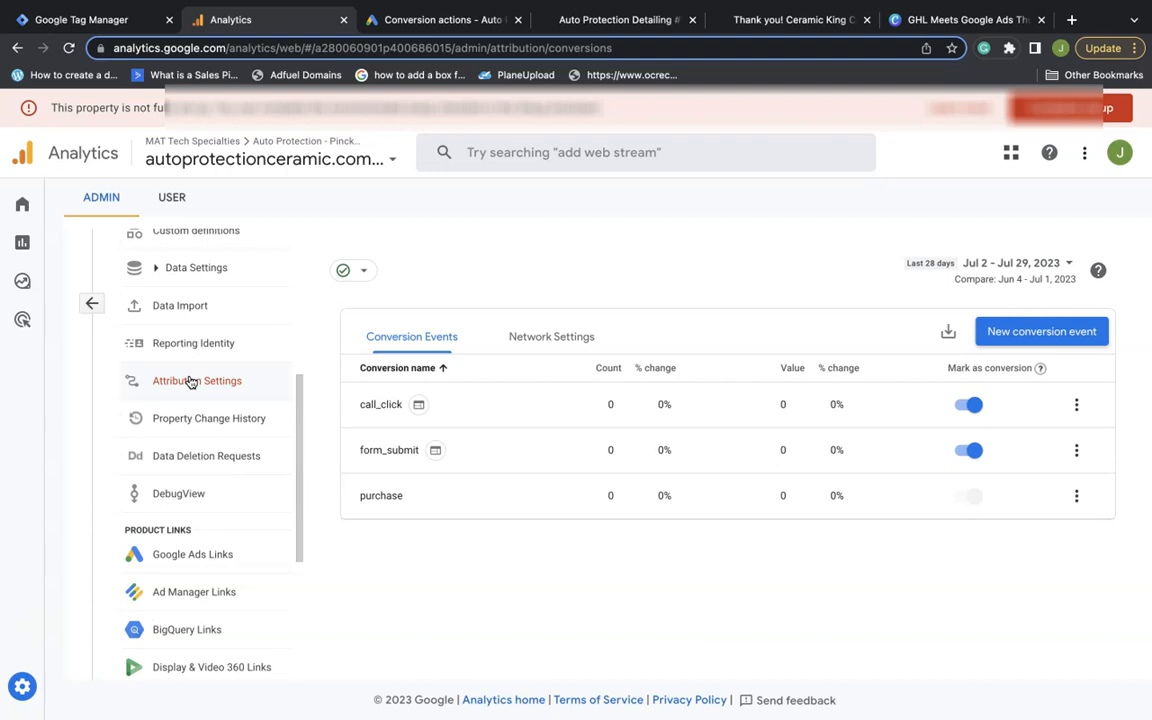
scroll(188, 370, "up", 5)
left_click(190, 318)
left_click(182, 350)
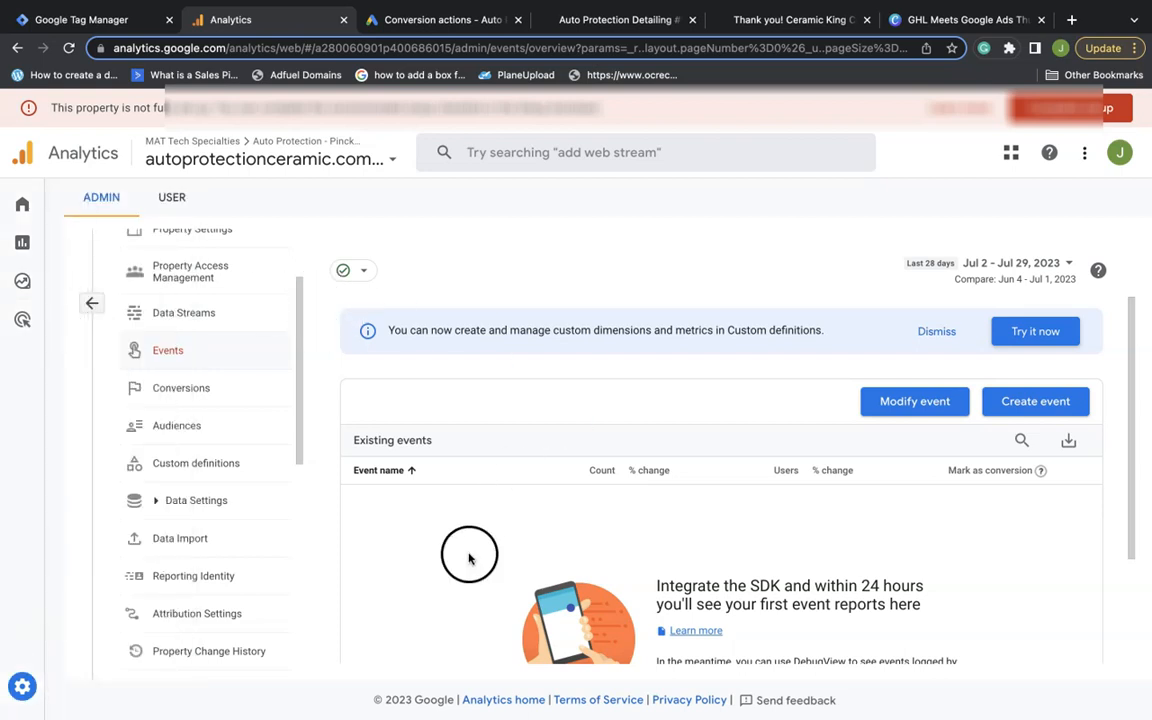
Step: Leave the Analytics admin settings and open the Reports snapshot
left_click(96, 305)
left_click(35, 204)
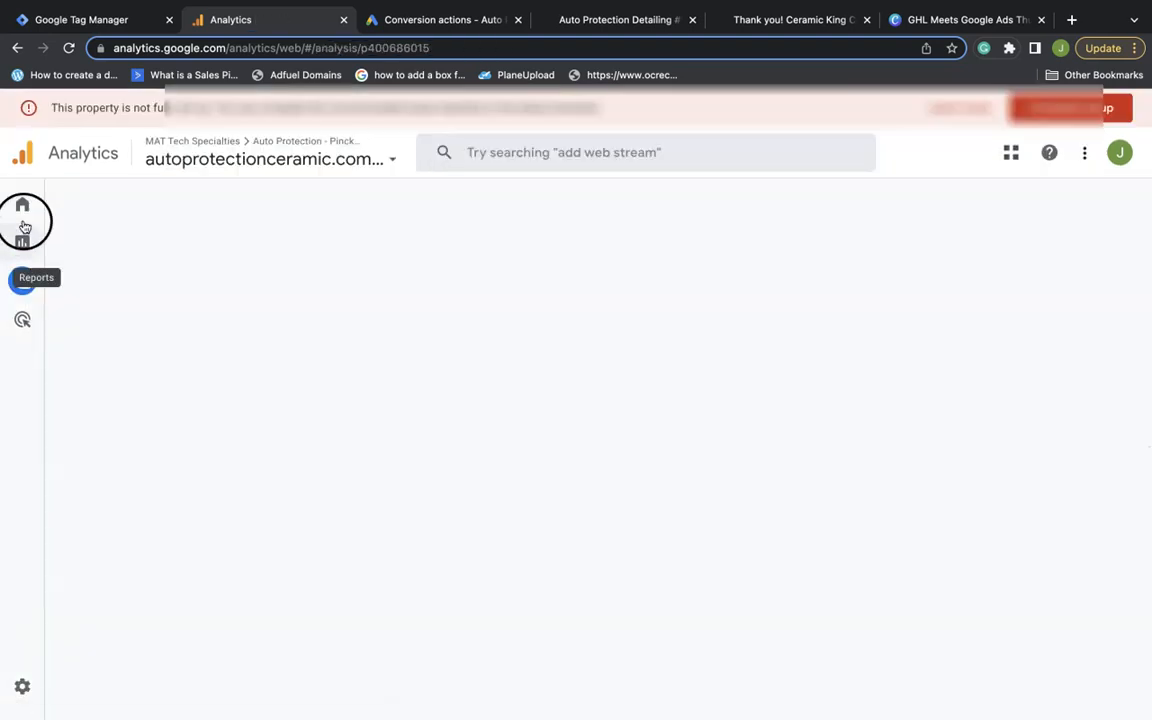
mouse_move(27, 196)
left_click(58, 243)
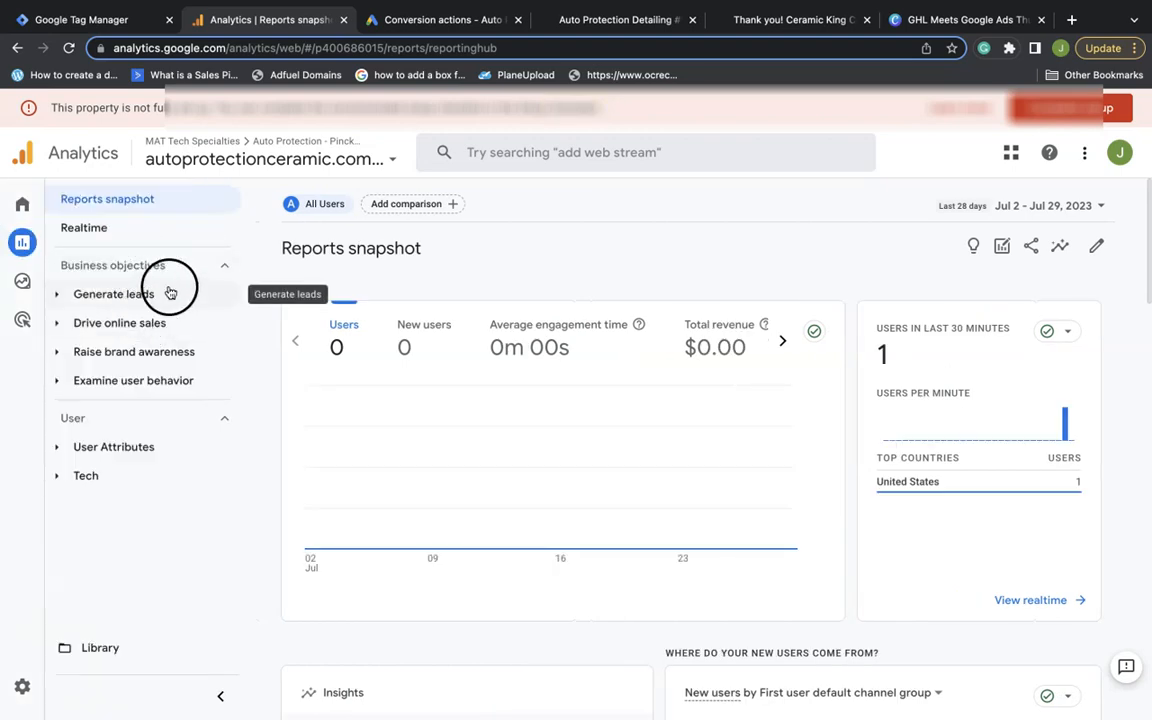
Step: Open the Events report under Examine user behavior and review its charts and event table
left_click(138, 386)
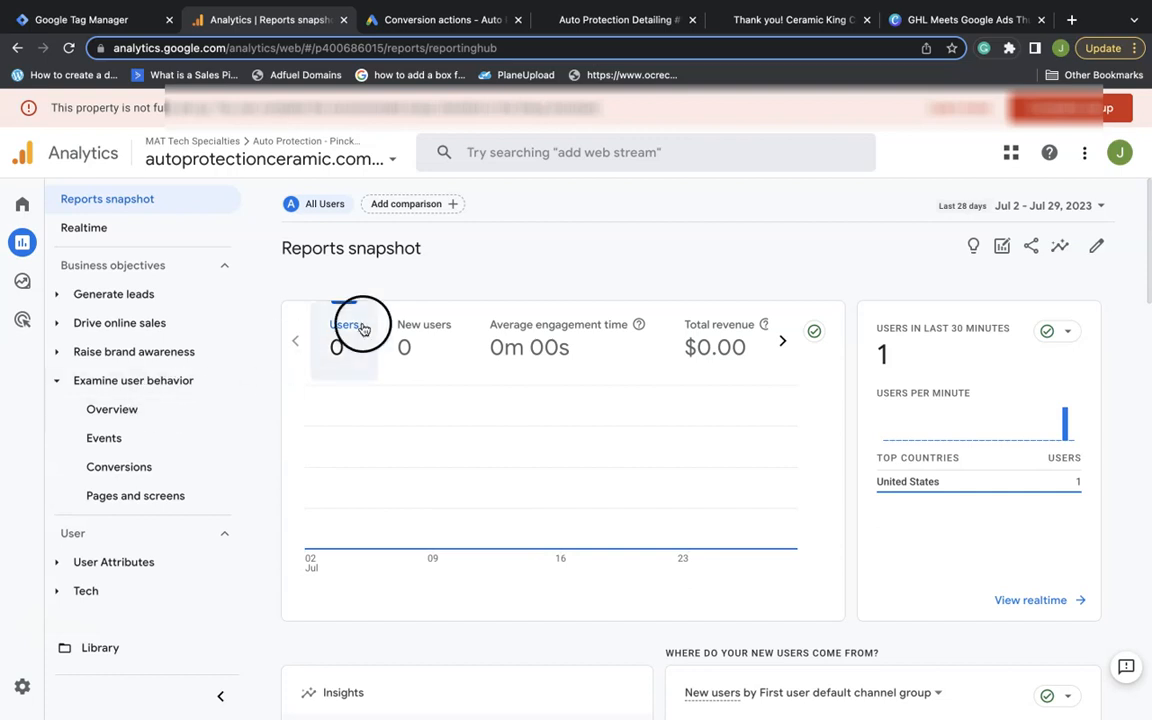
left_click(144, 446)
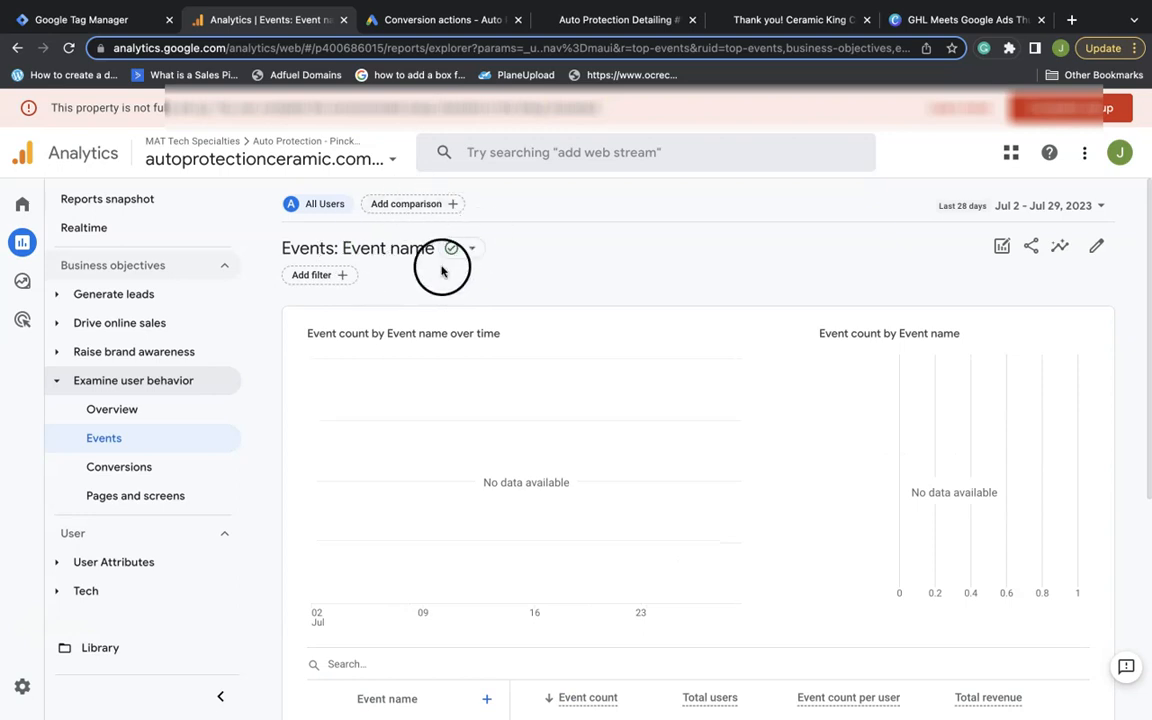
scroll(430, 330, "down", 1)
scroll(445, 347, "down", 2)
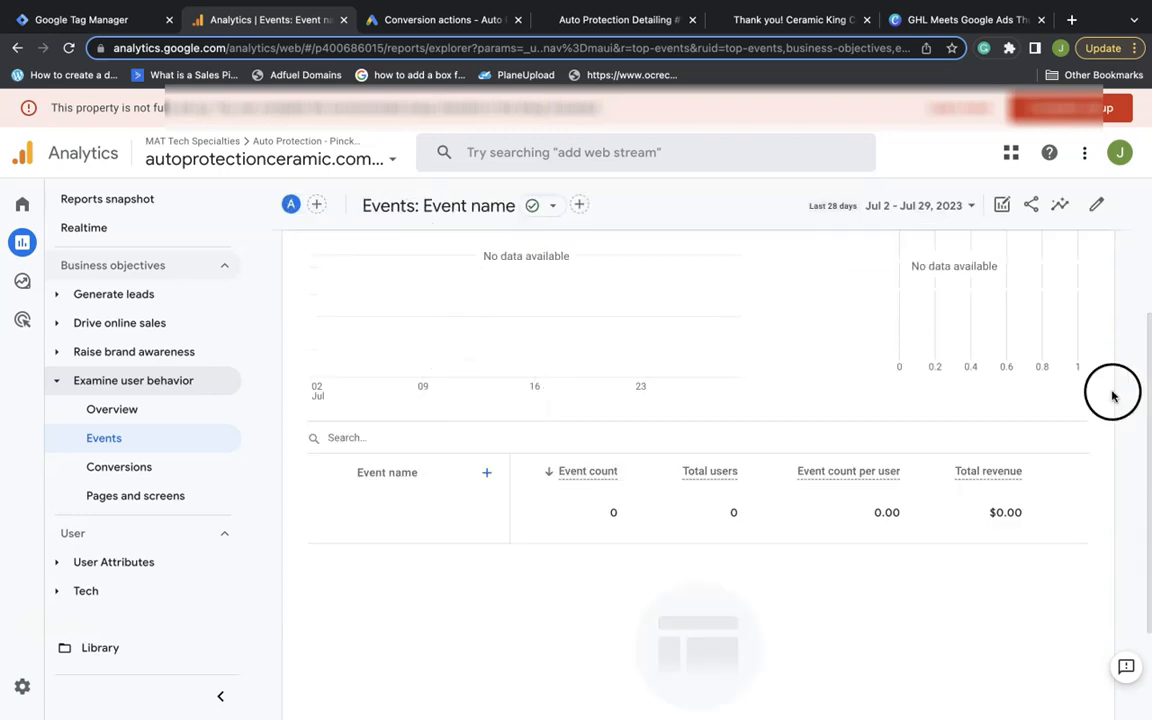
scroll(421, 489, "up", 3)
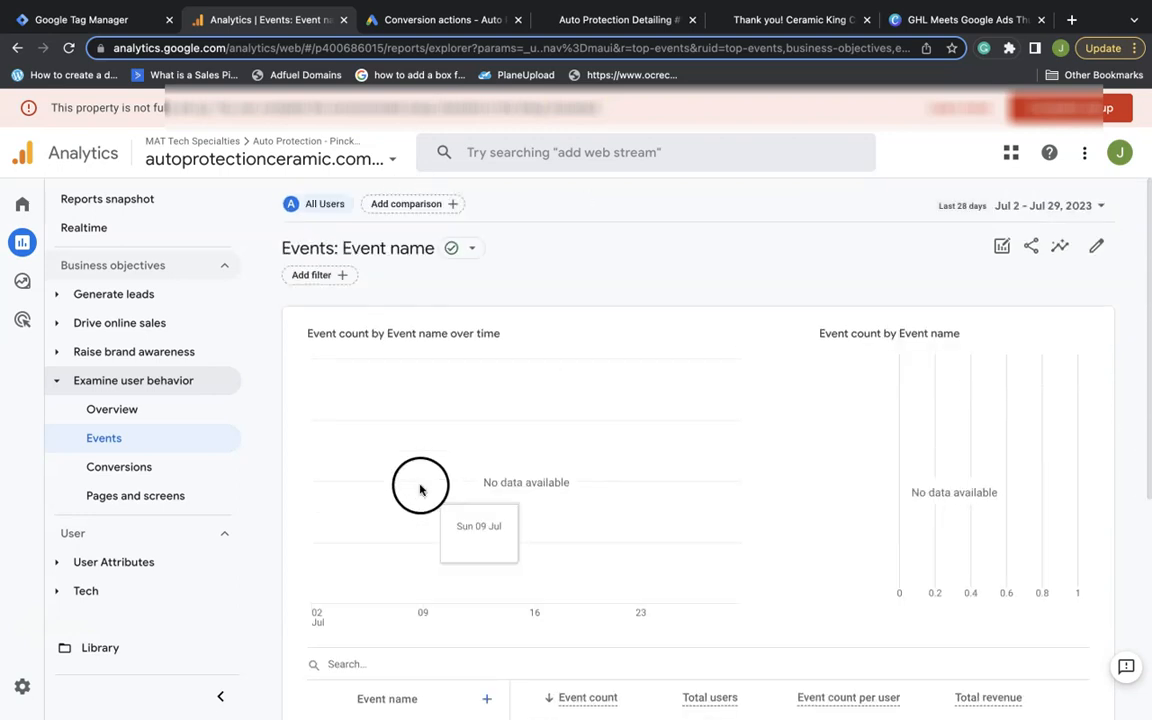
Step: Open the Conversions report under Examine user behavior and check its data sampling information
left_click(172, 464)
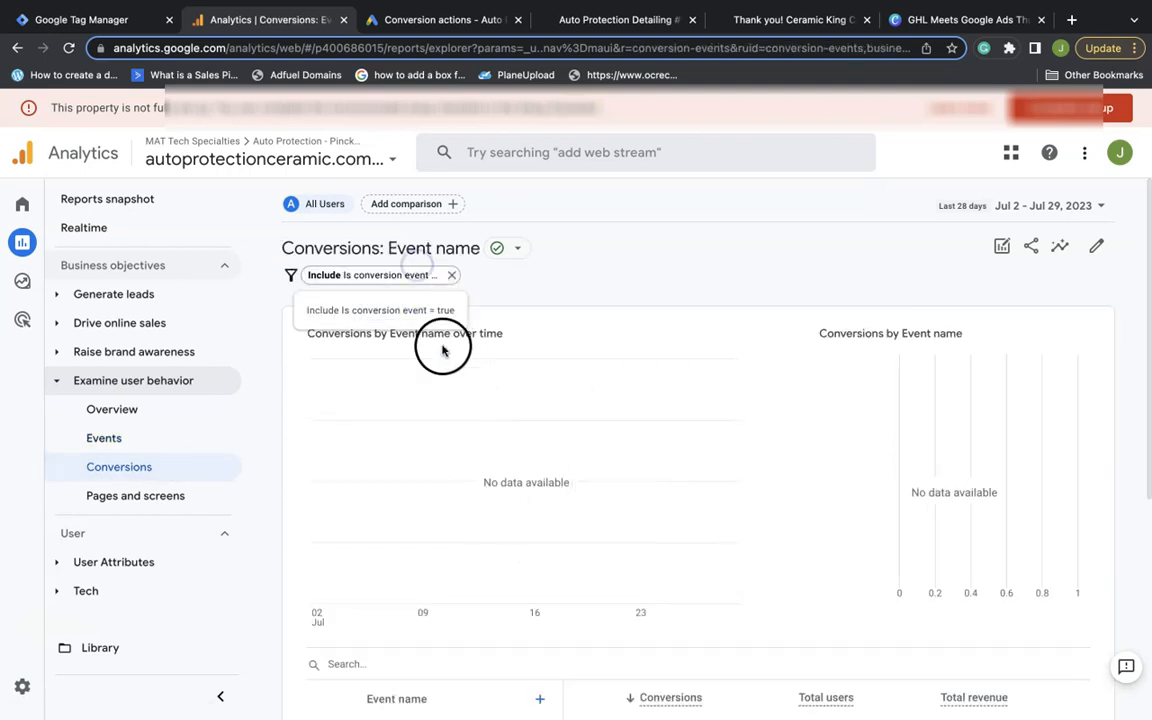
left_click(513, 256)
left_click(558, 206)
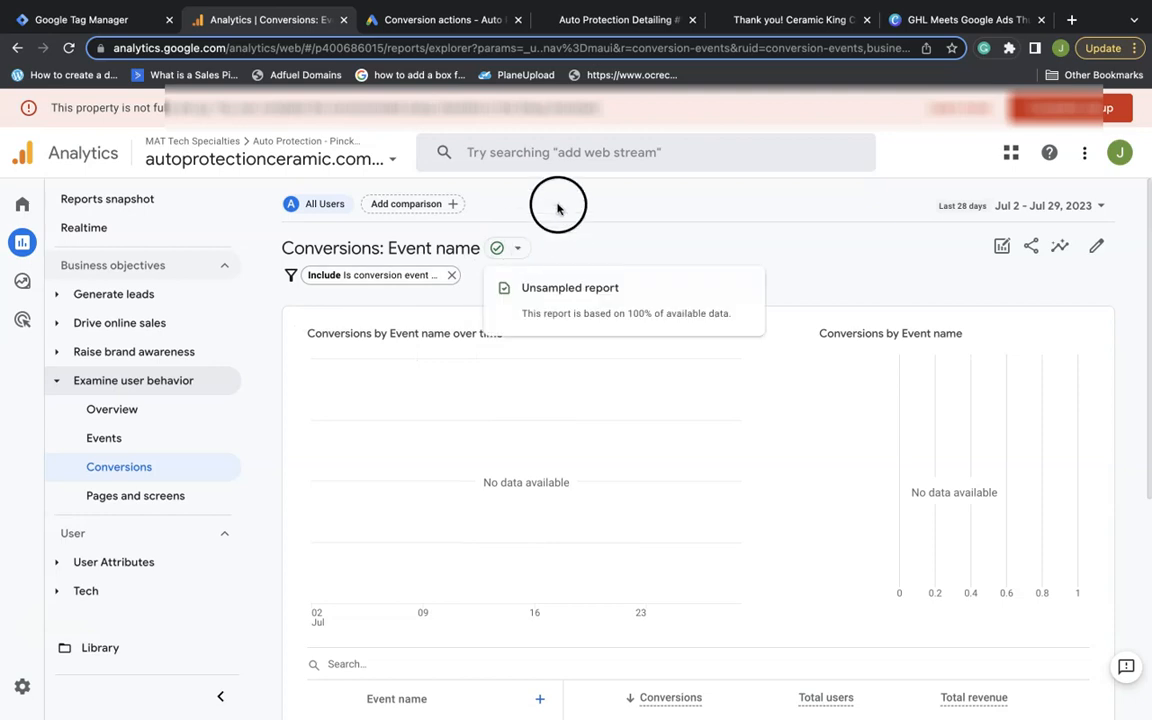
Step: Open the Conversions report for customization and examine its data, filter, chart and summary card options along with the event table
left_click(1094, 247)
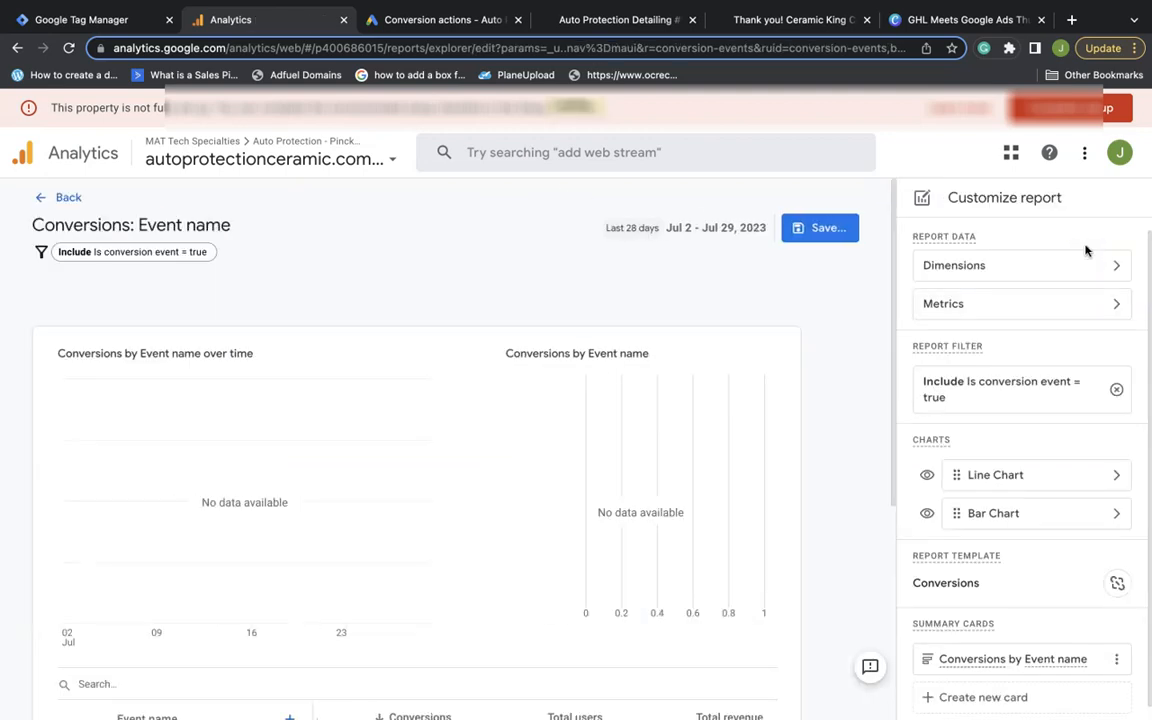
scroll(970, 395, "down", 1)
scroll(972, 383, "up", 1)
scroll(974, 383, "down", 1)
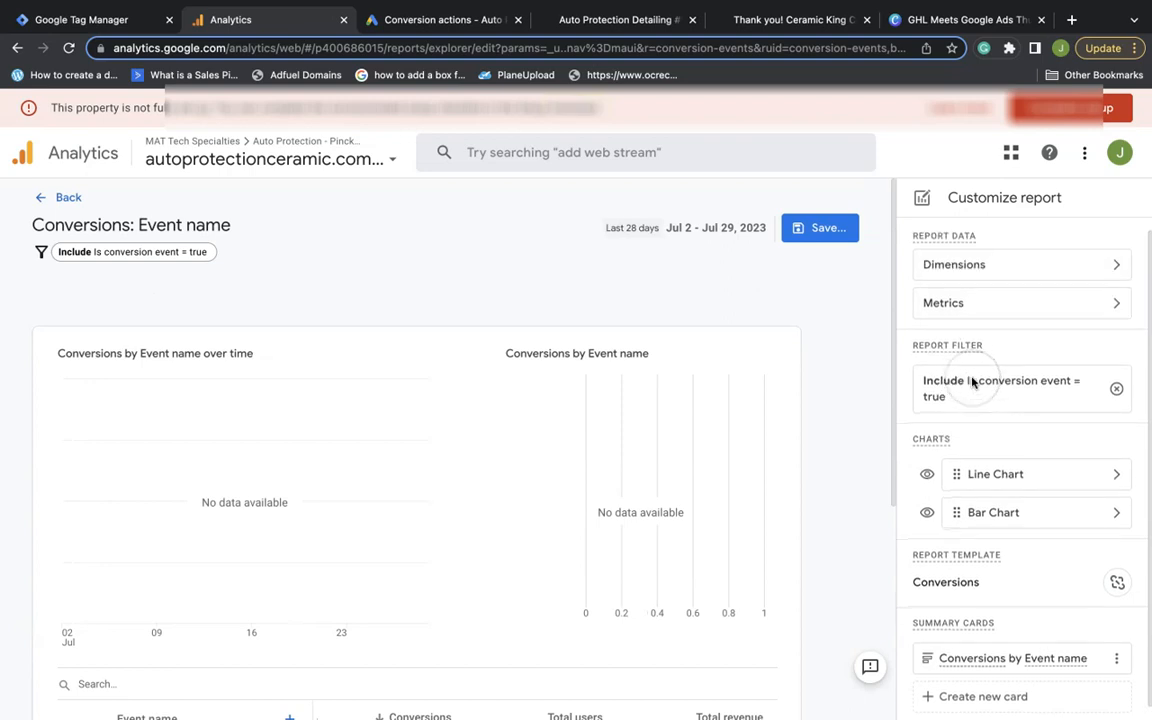
scroll(970, 400, "down", 1)
scroll(918, 527, "up", 1)
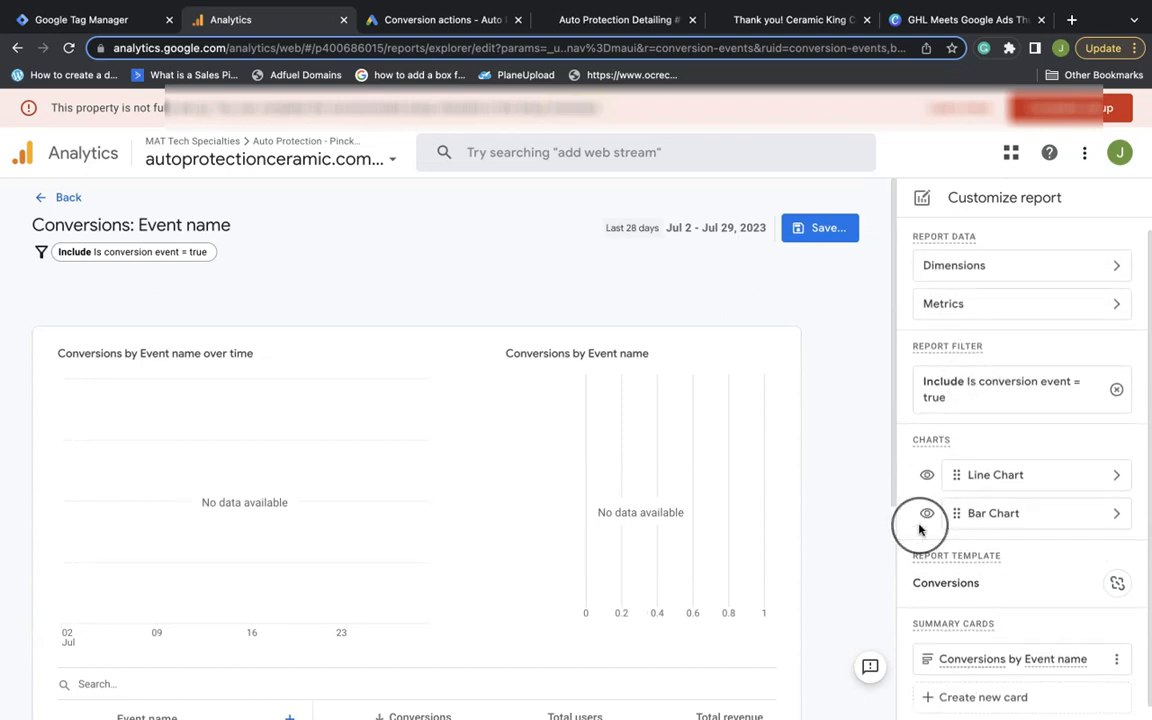
scroll(882, 522, "down", 5)
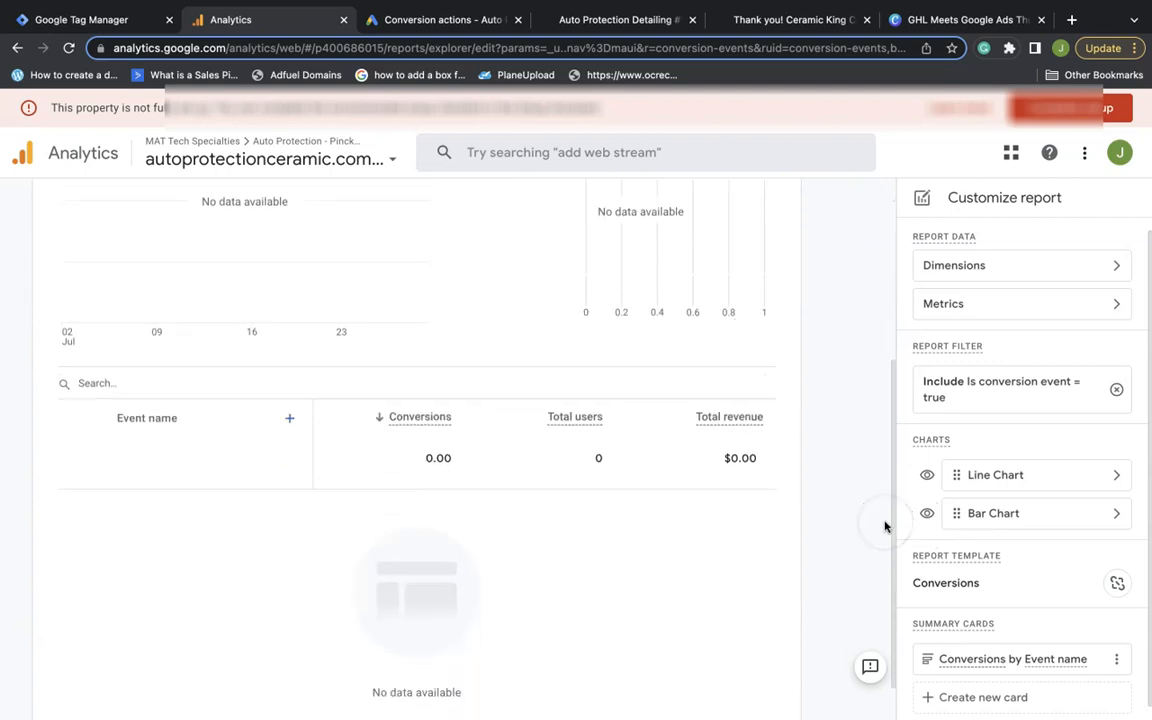
scroll(559, 437, "up", 5)
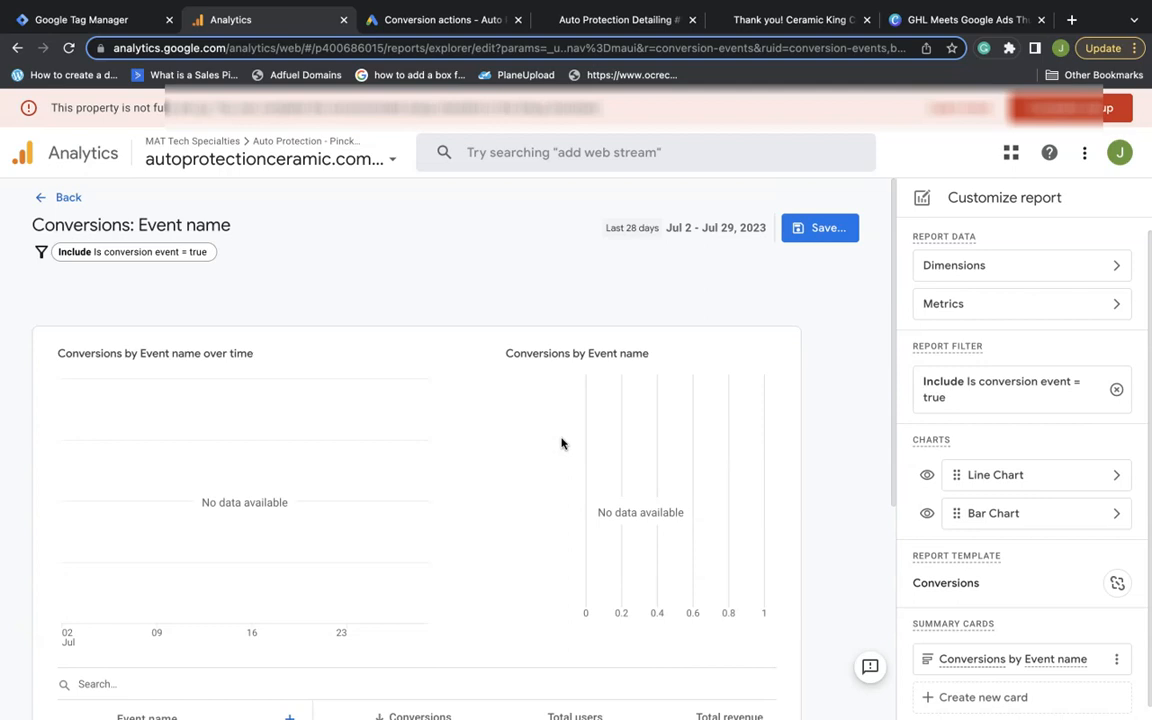
Step: Switch to Google Ads to view the conversions summary
left_click(455, 20)
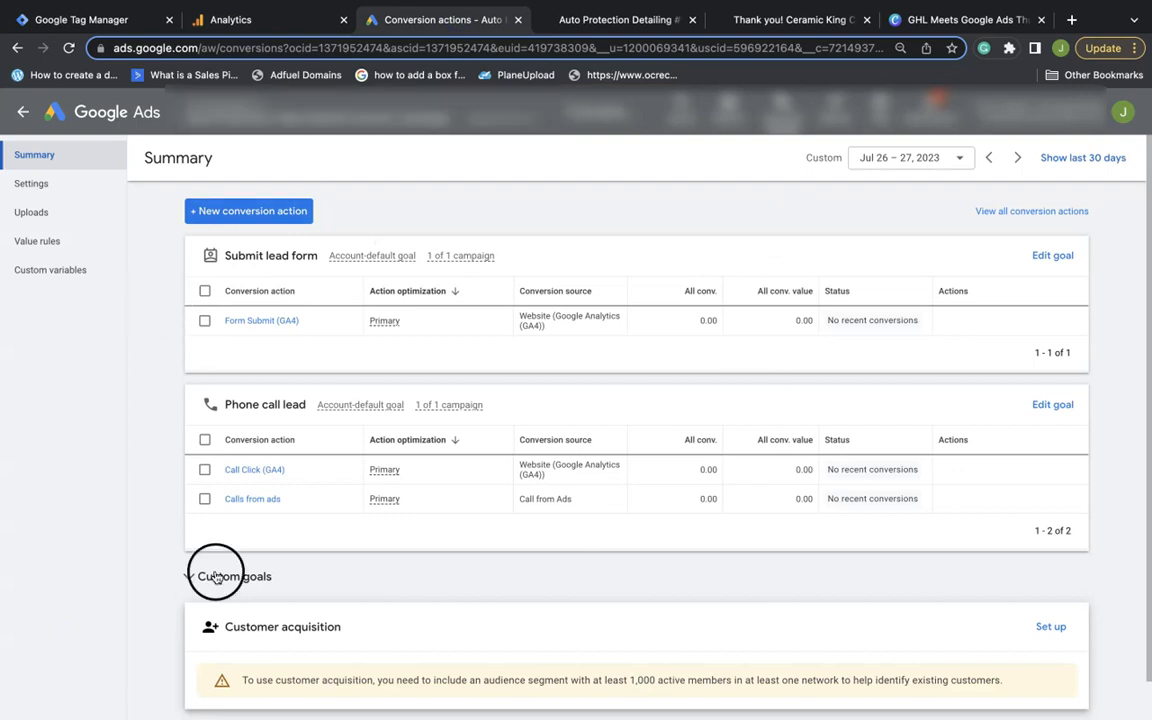